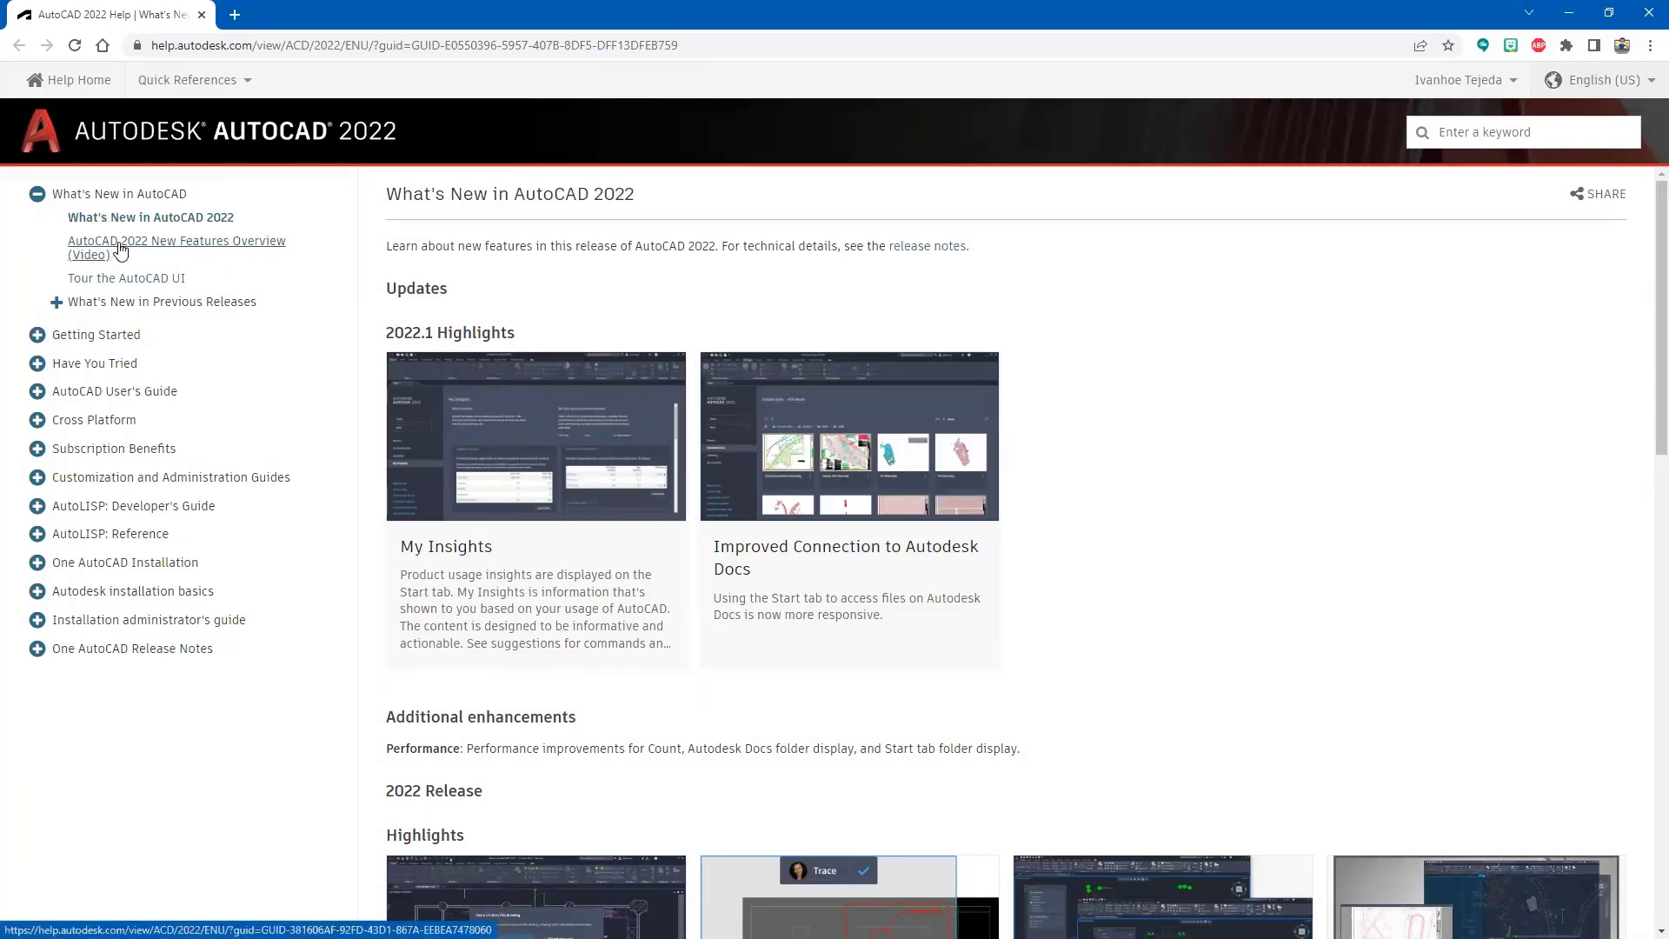
# View the help pages AutoCAD 2022 New Features Overview (Video) and Tour the AutoCAD UI, then return to AutoCAD.
pyautogui.click(120, 250)
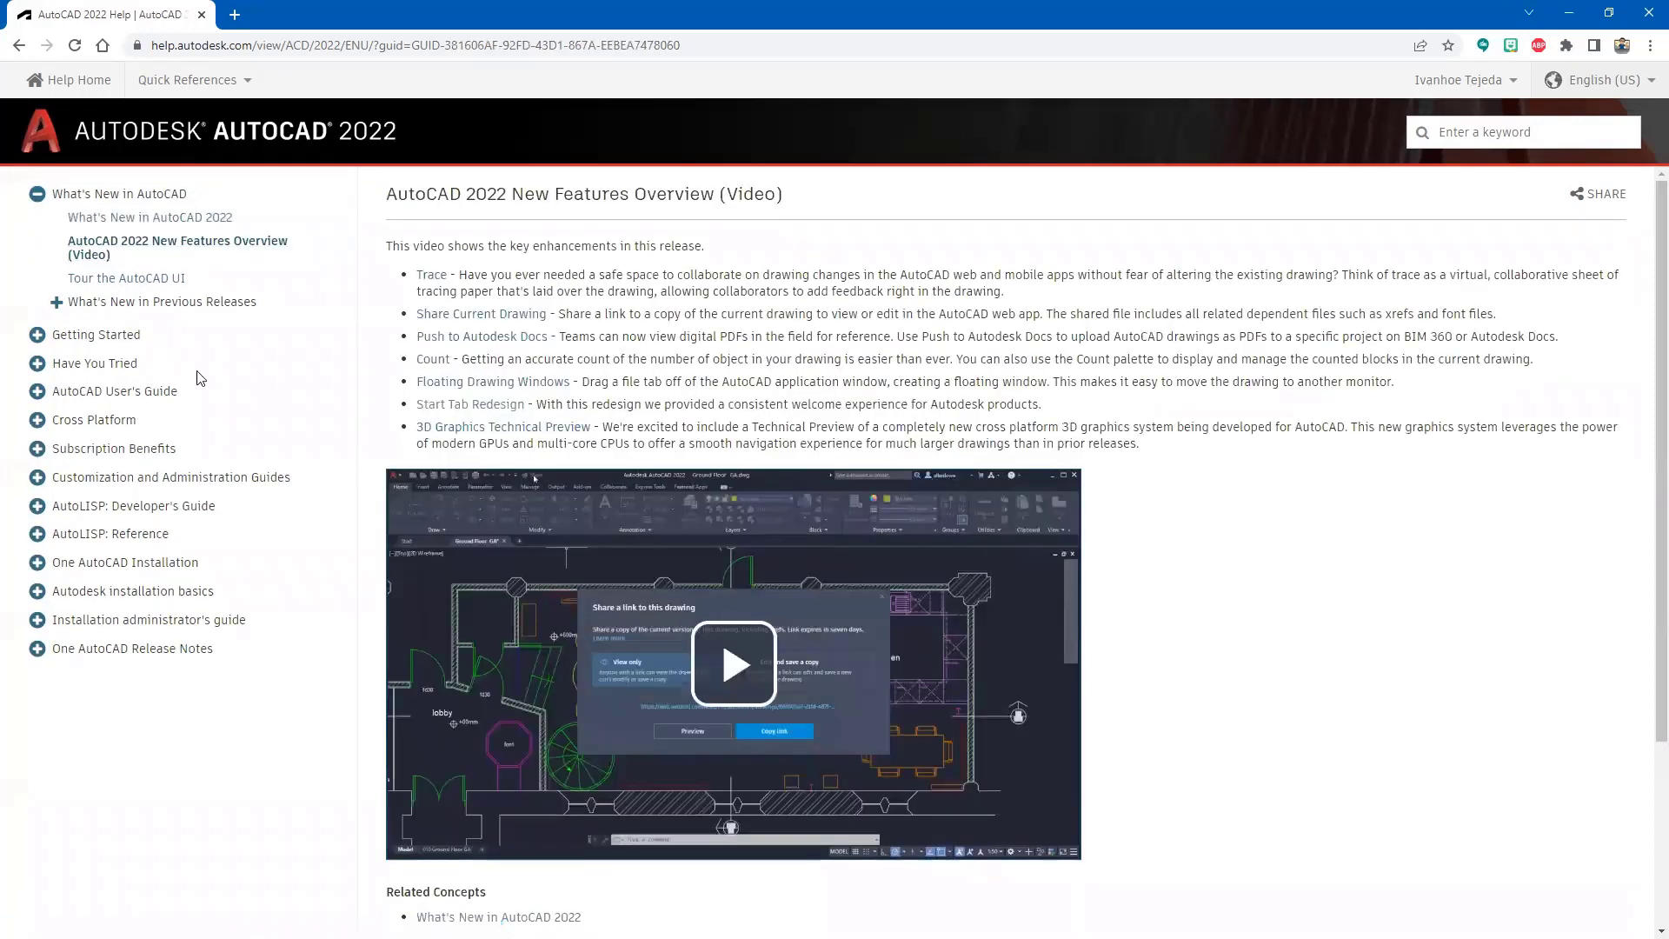
pyautogui.click(135, 280)
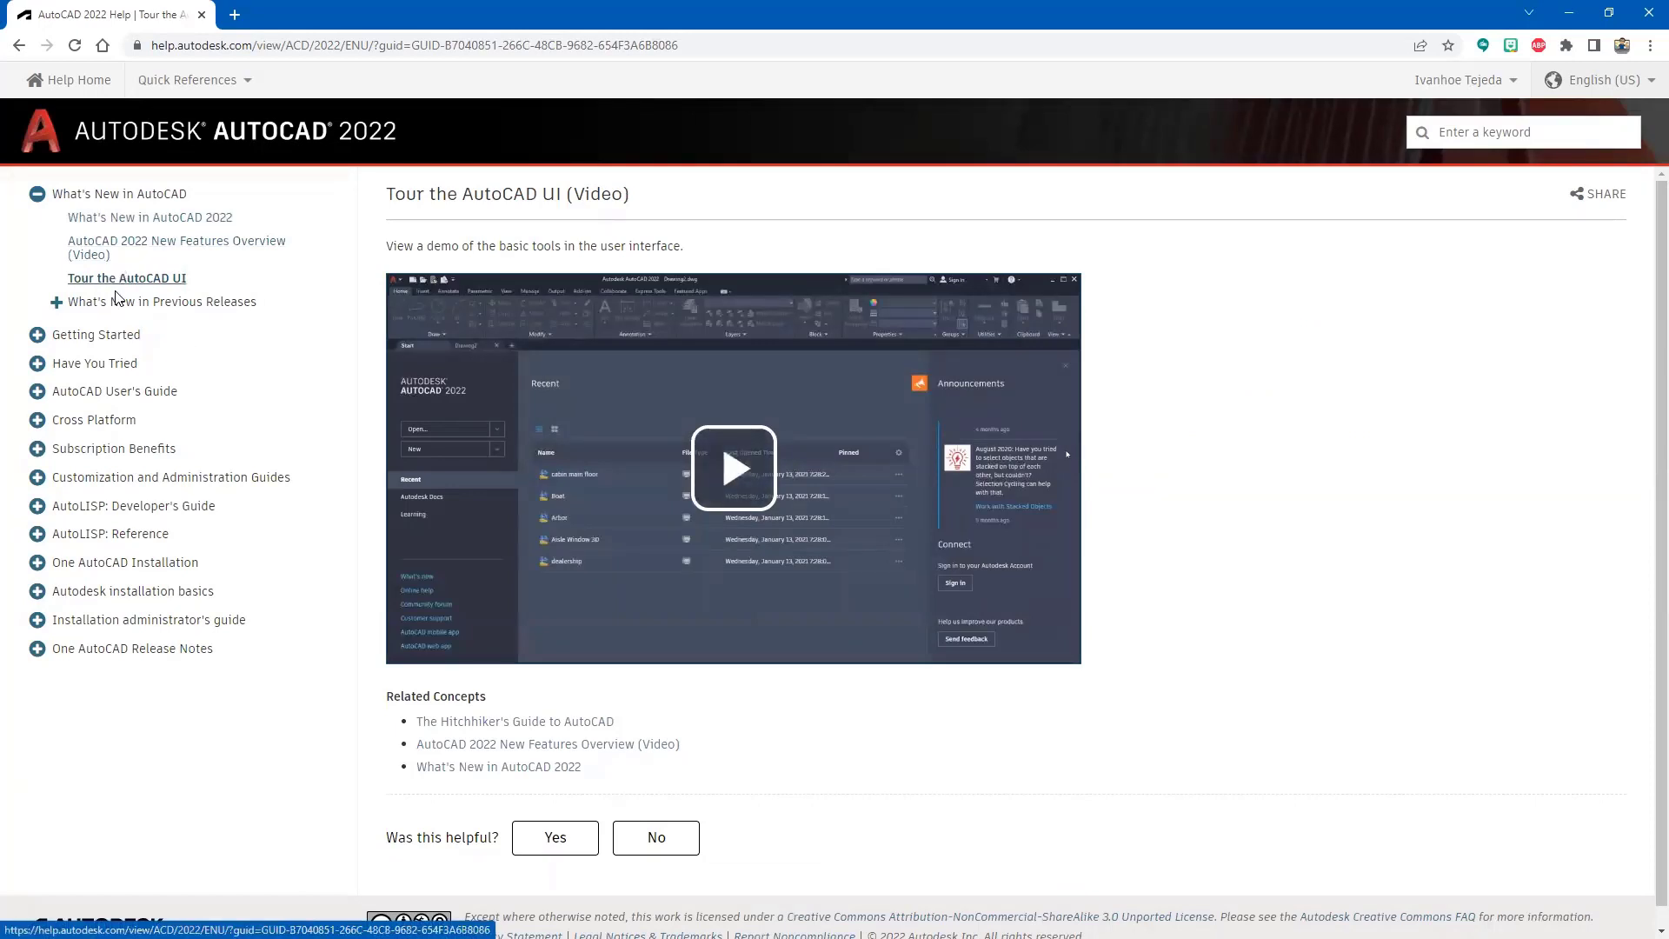
pyautogui.click(1570, 14)
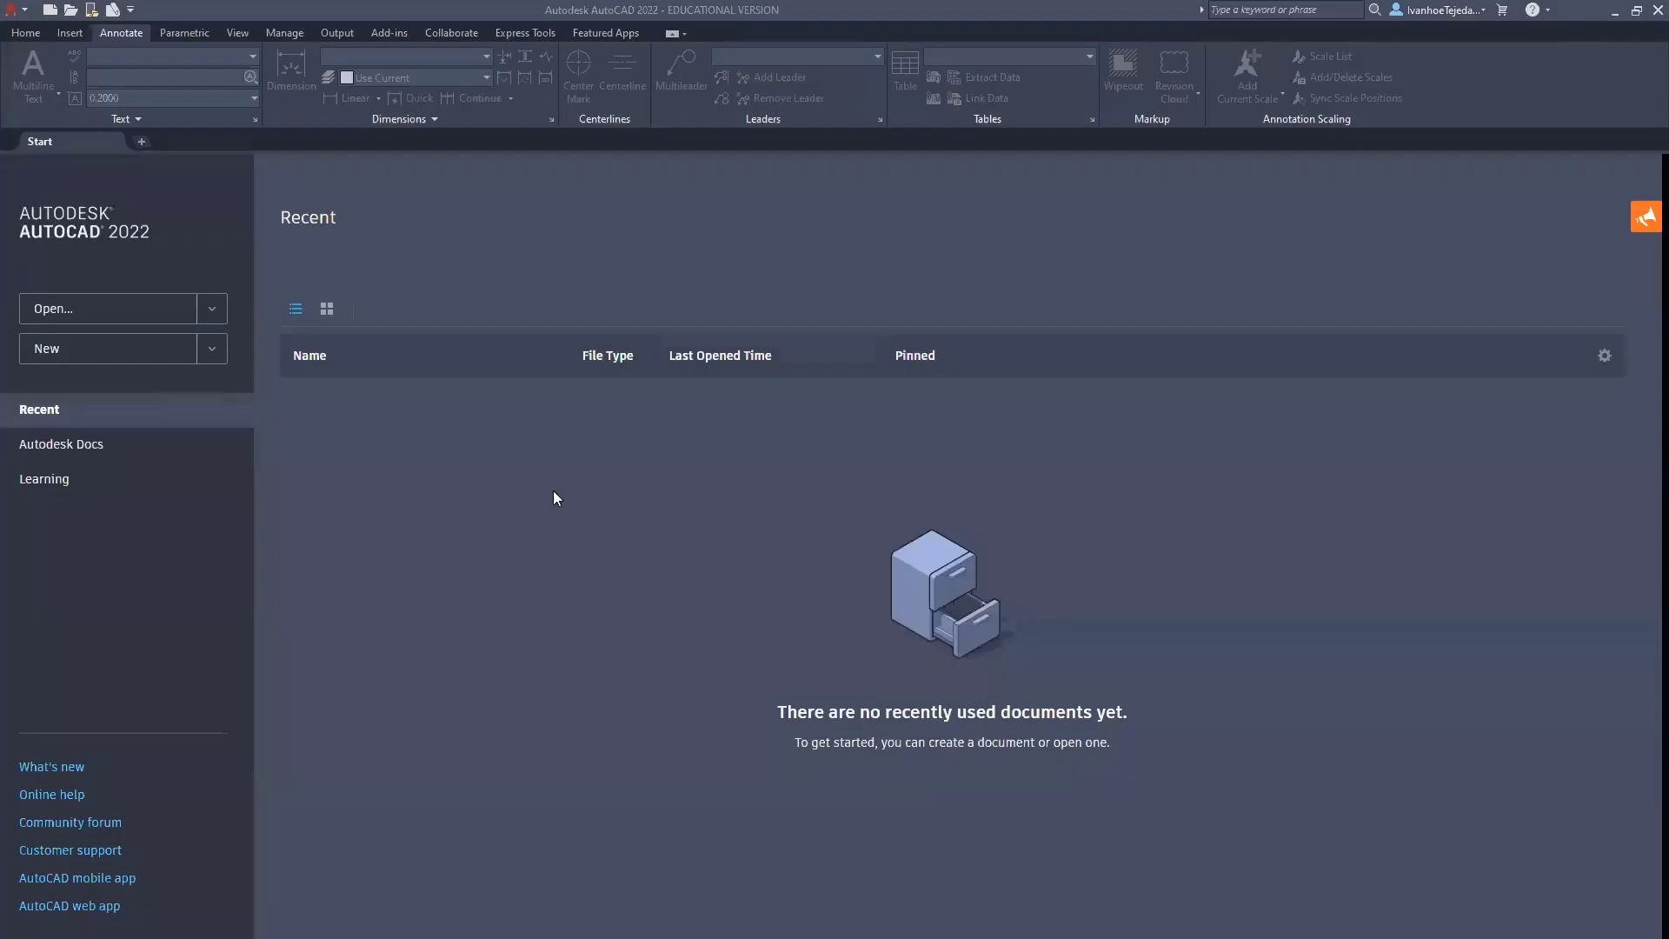
# Open AutoCAD's online help in the browser and look through The Hitchhiker's Guide to AutoCAD under Getting Started.
pyautogui.click(69, 796)
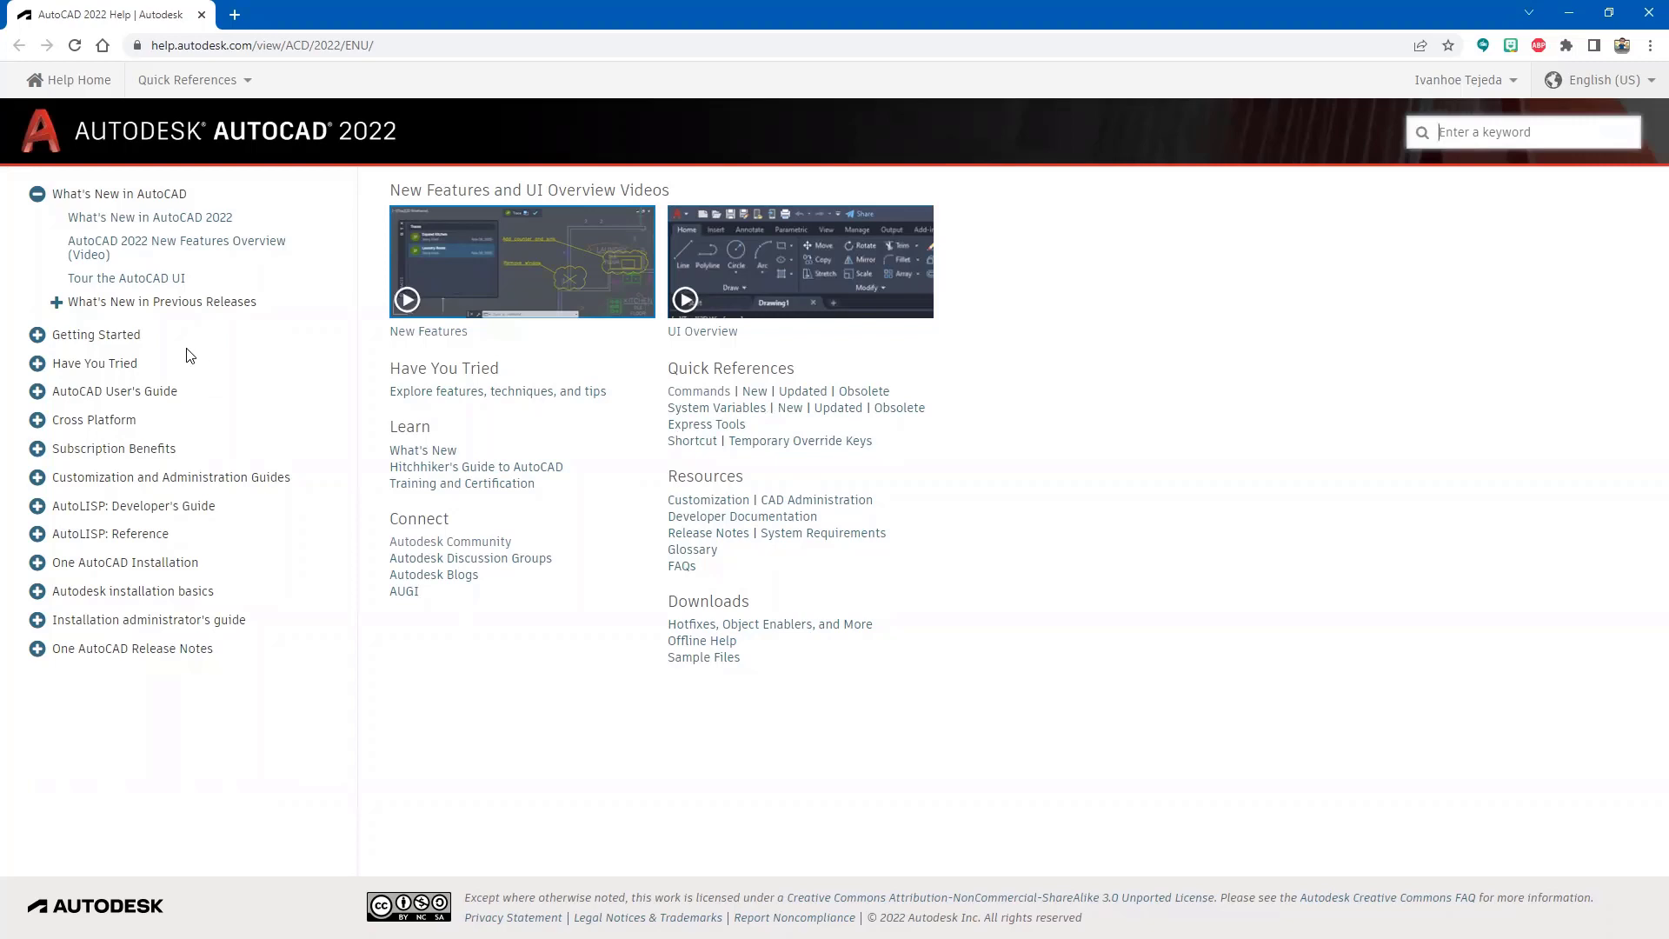
pyautogui.click(120, 337)
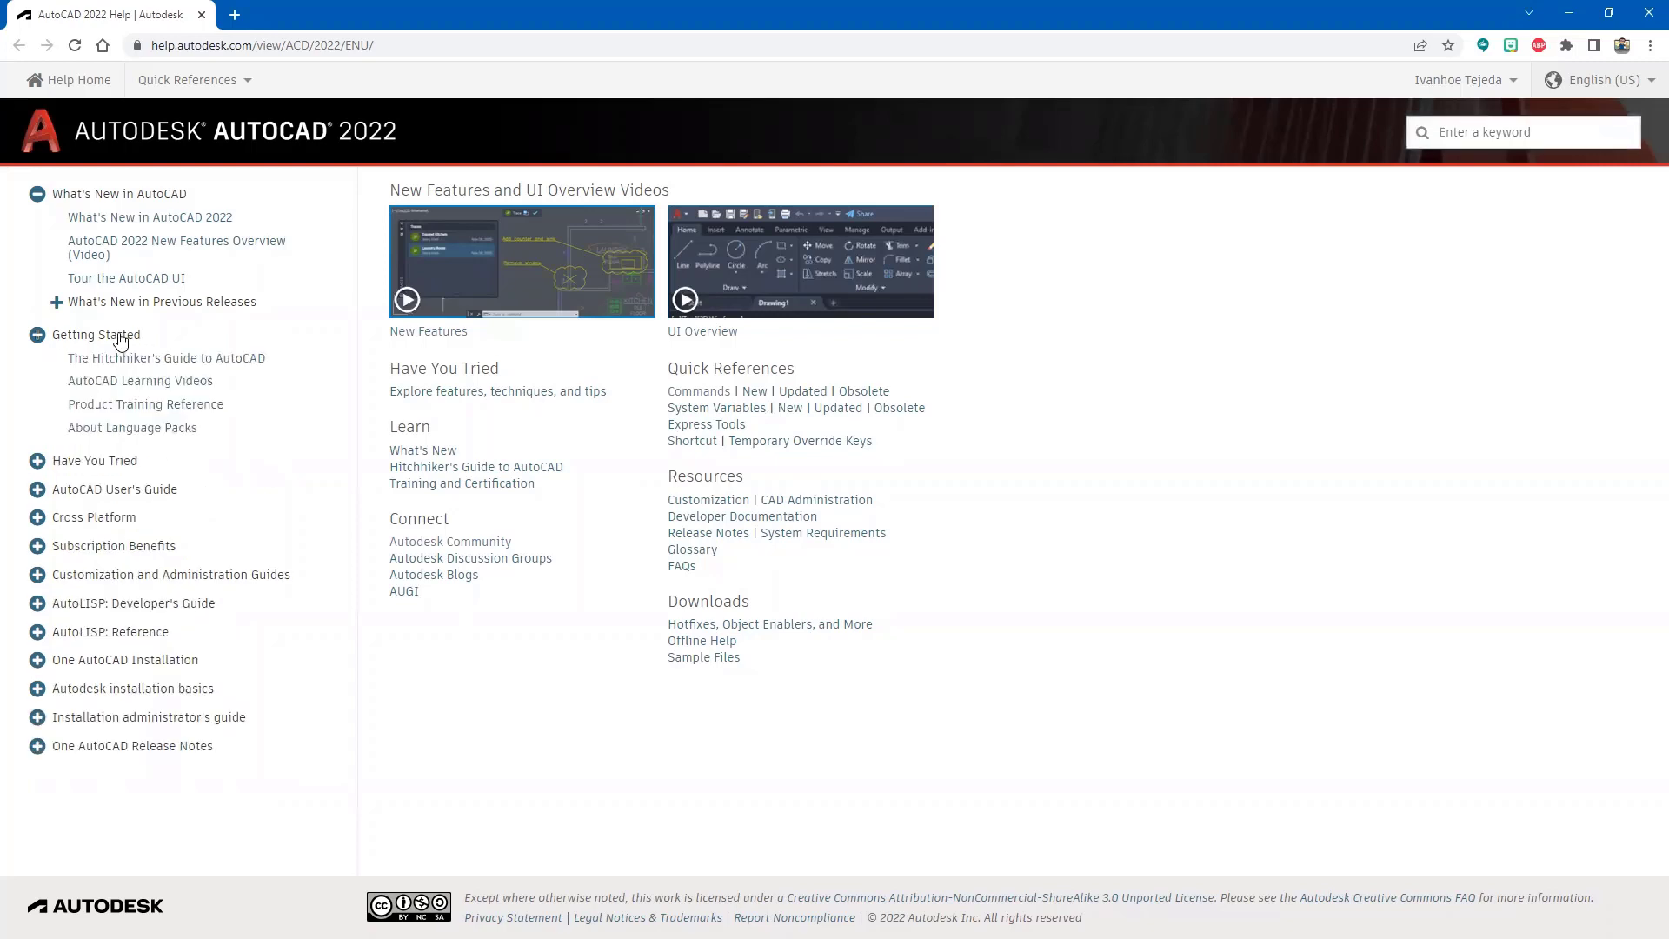
pyautogui.click(156, 360)
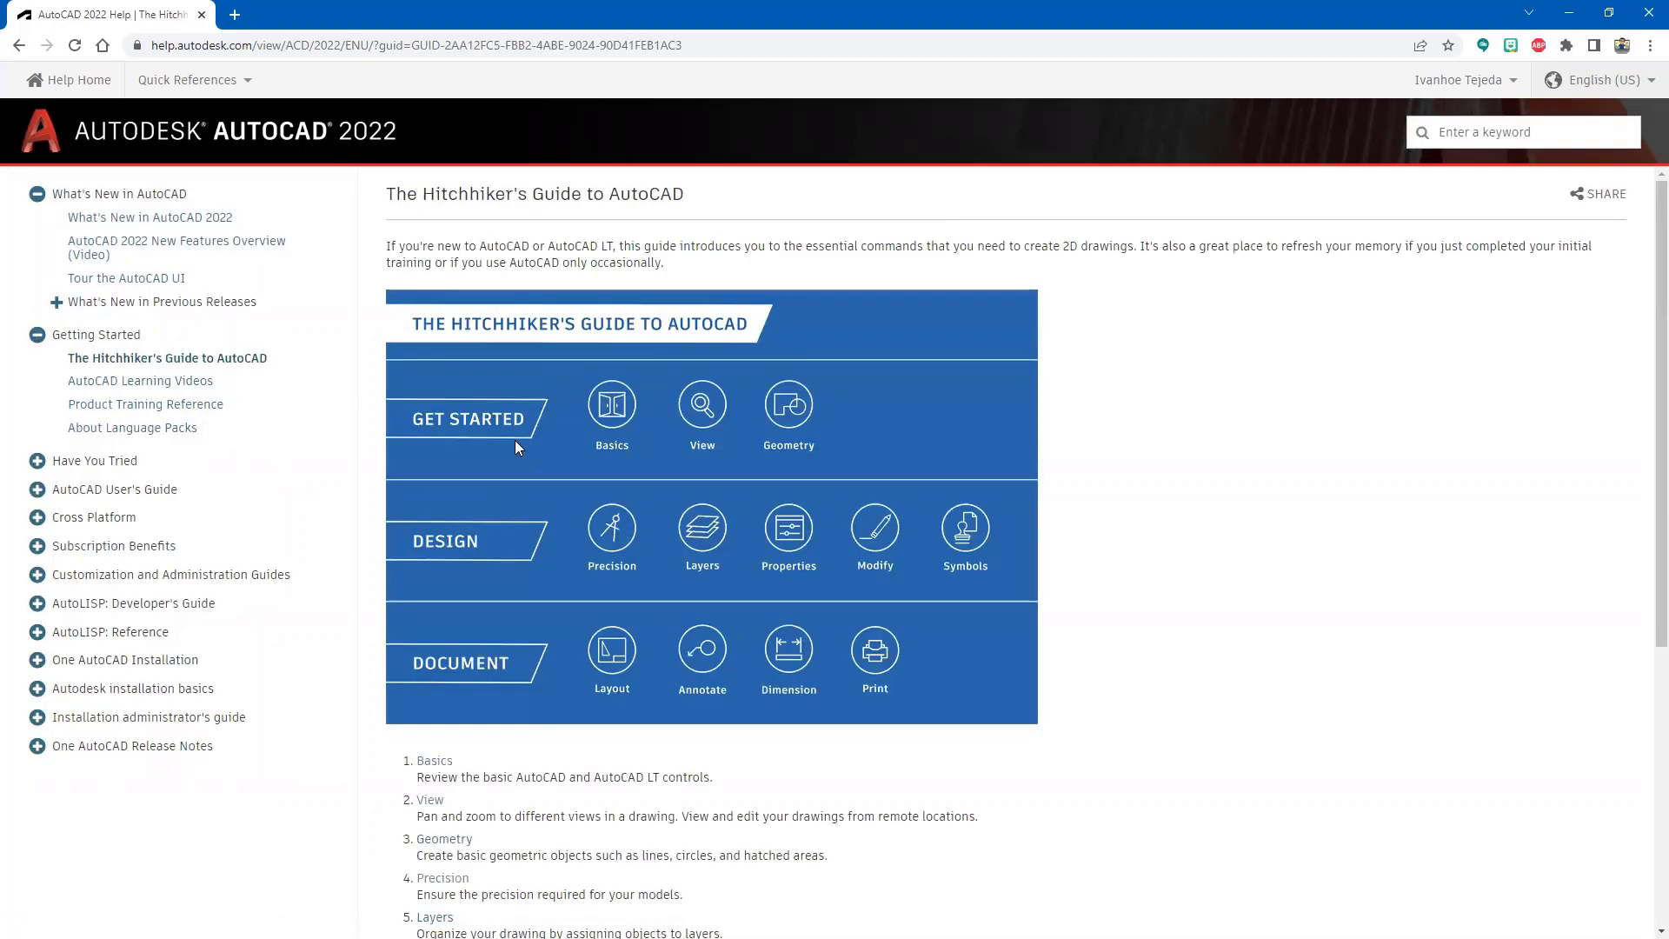
pyautogui.scroll(-2, 516, 442)
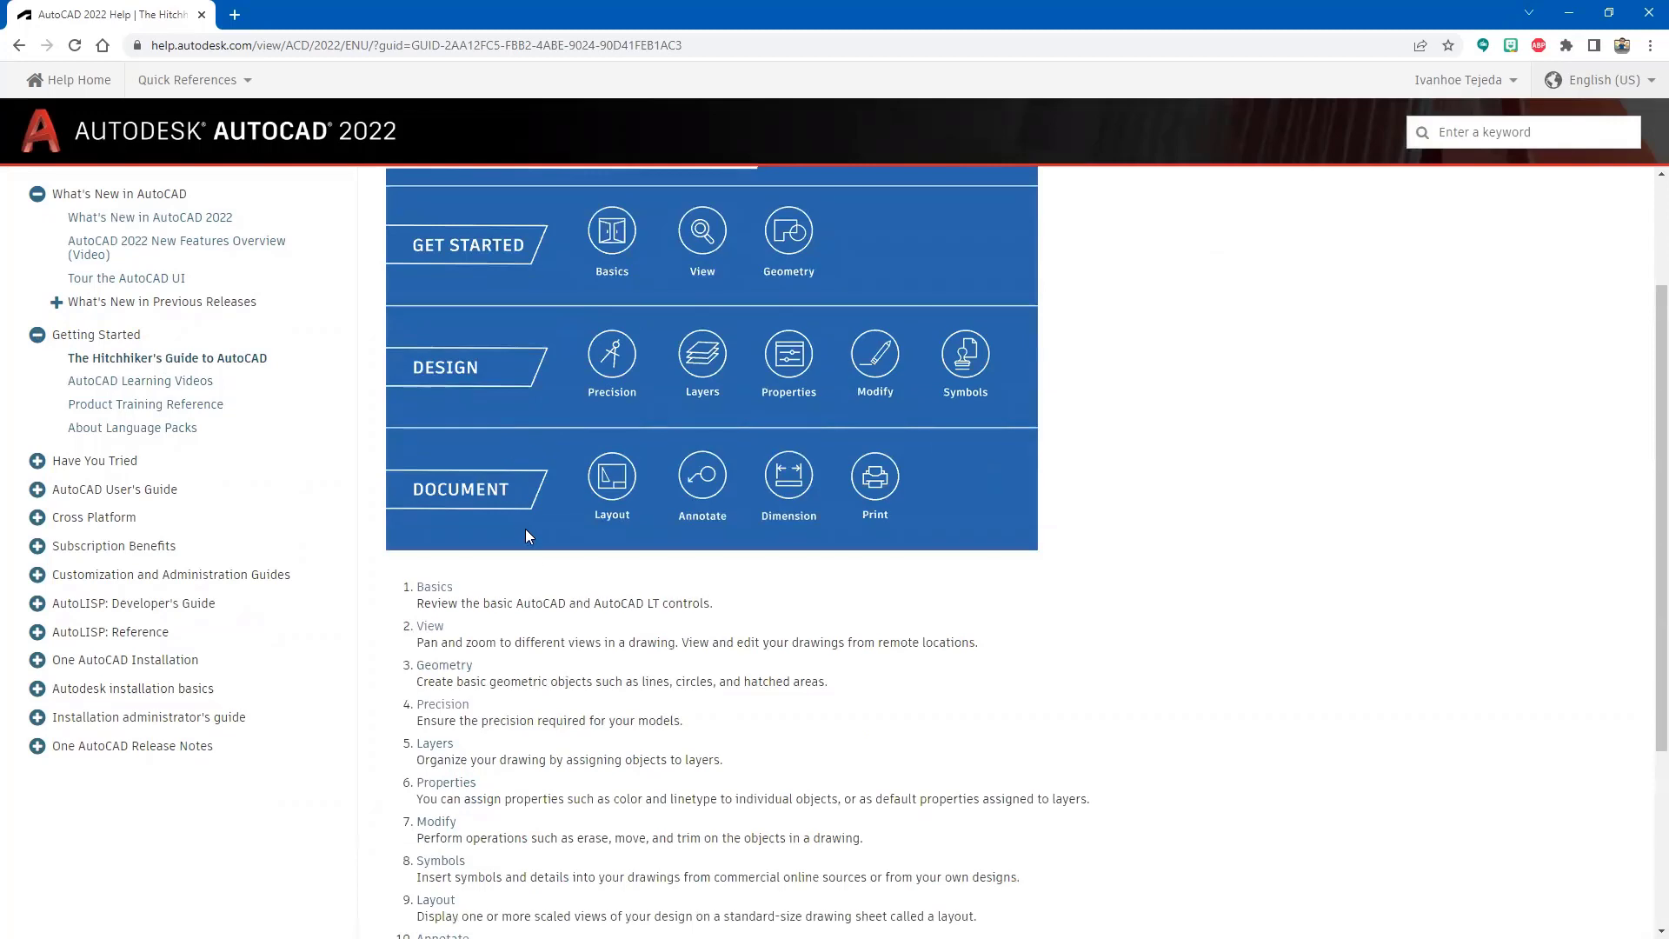
# Read the guide's Basics topic from the start controls through drawing tabs, the ribbon and the Command window.
pyautogui.click(427, 591)
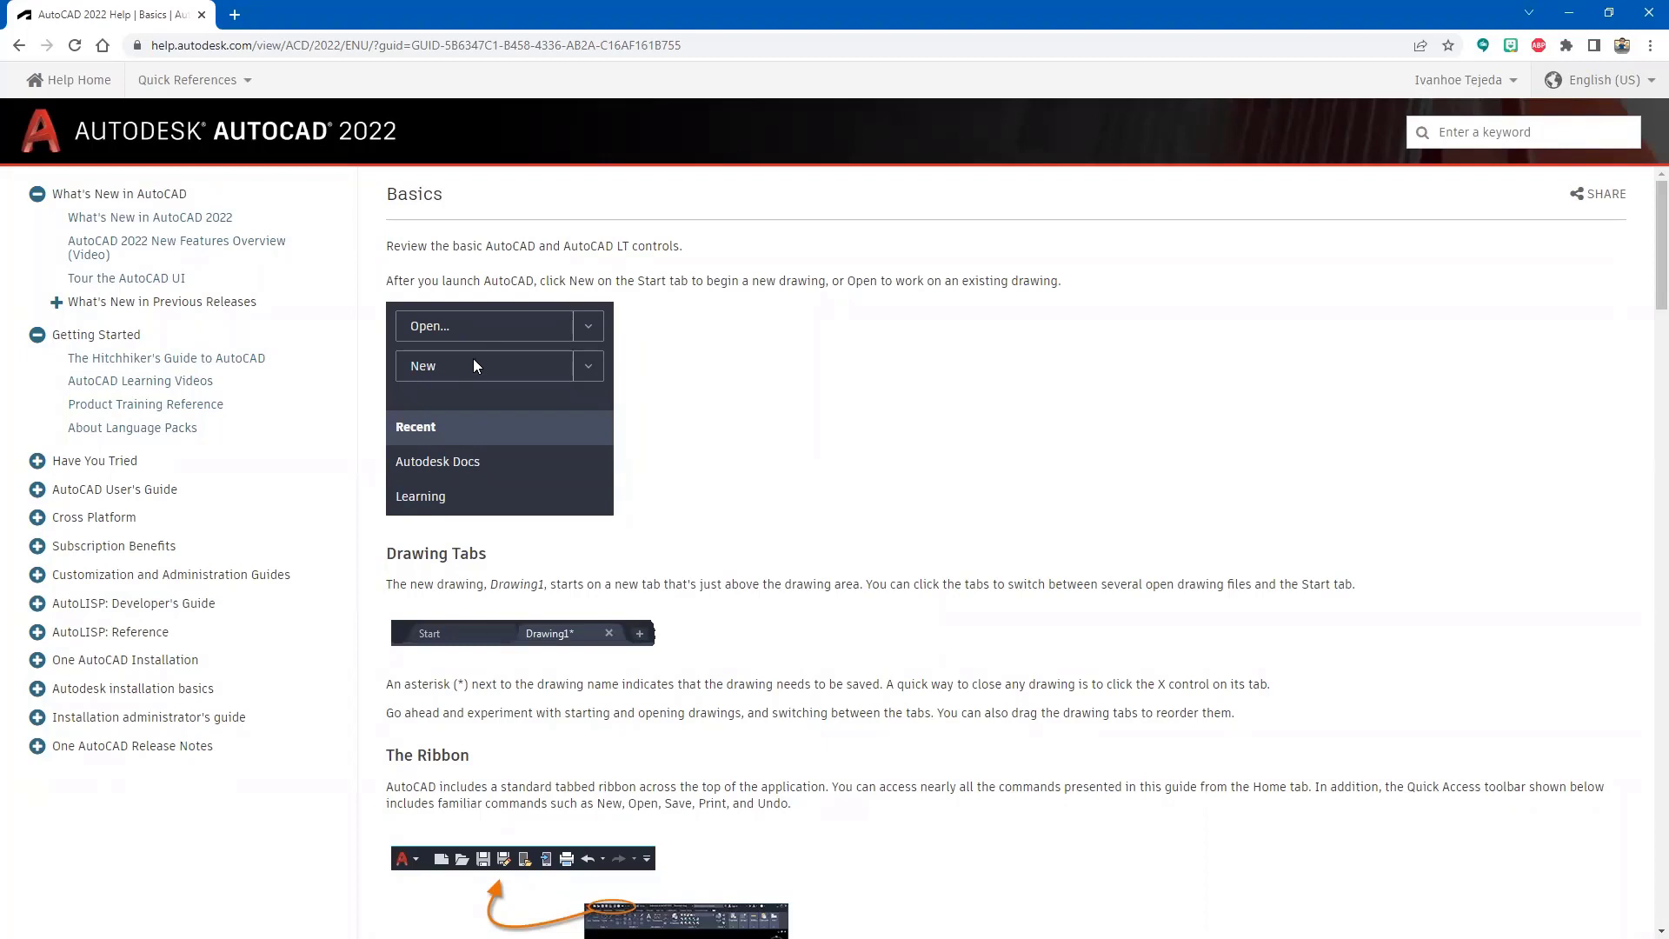
pyautogui.scroll(-1, 735, 520)
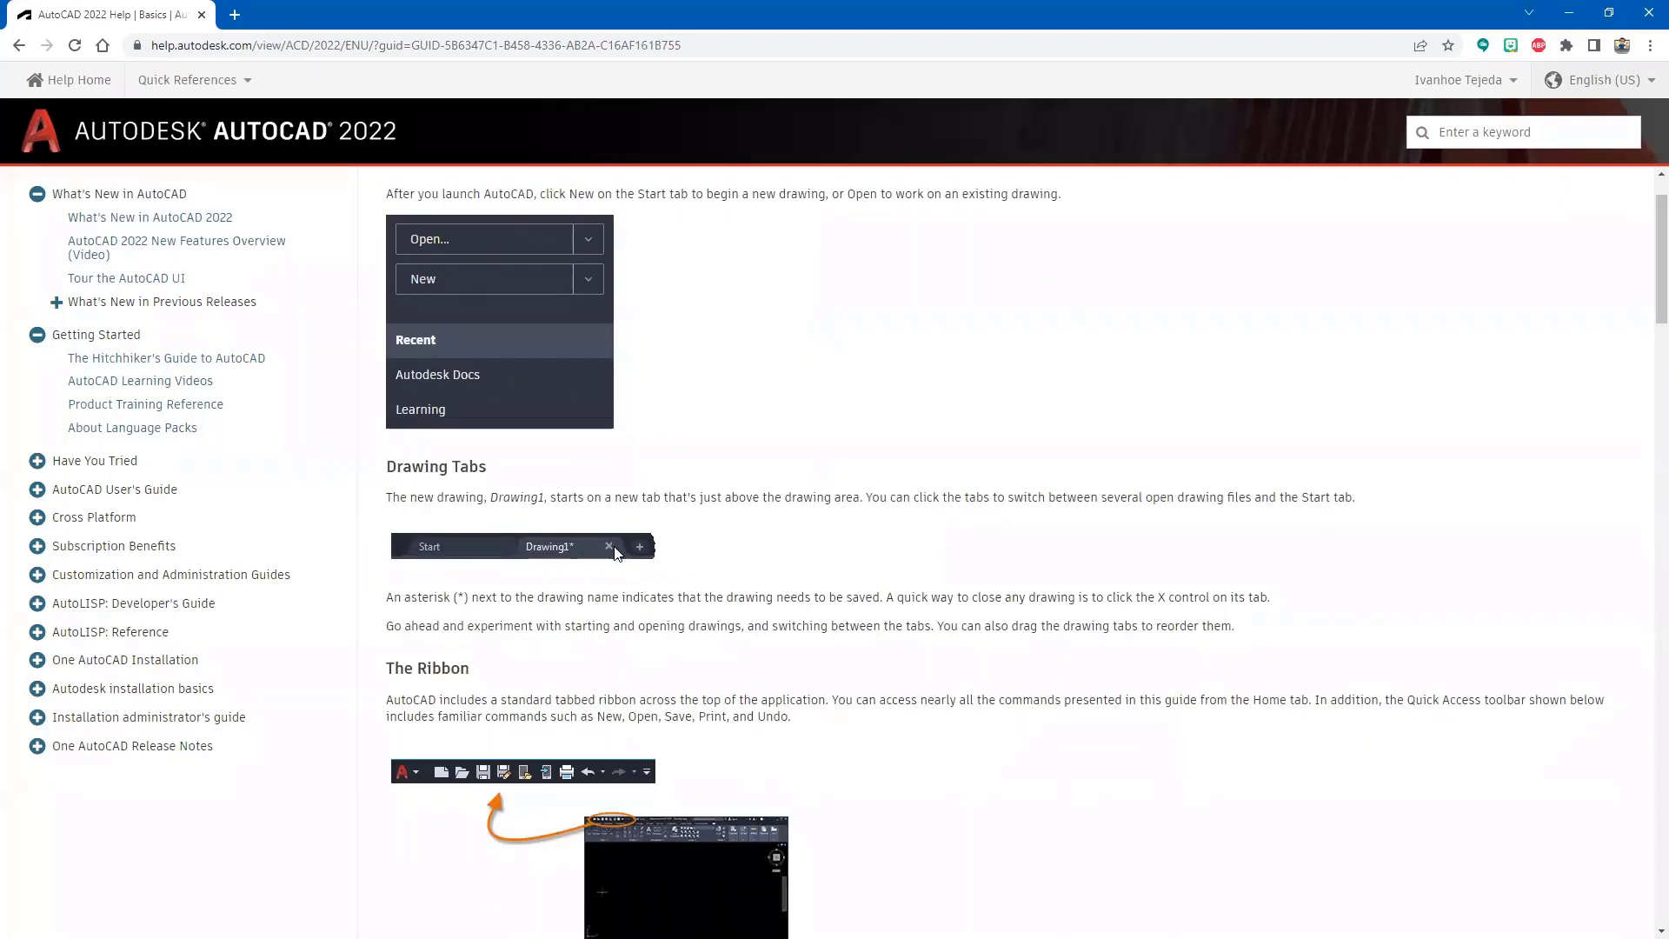
pyautogui.scroll(-3, 715, 557)
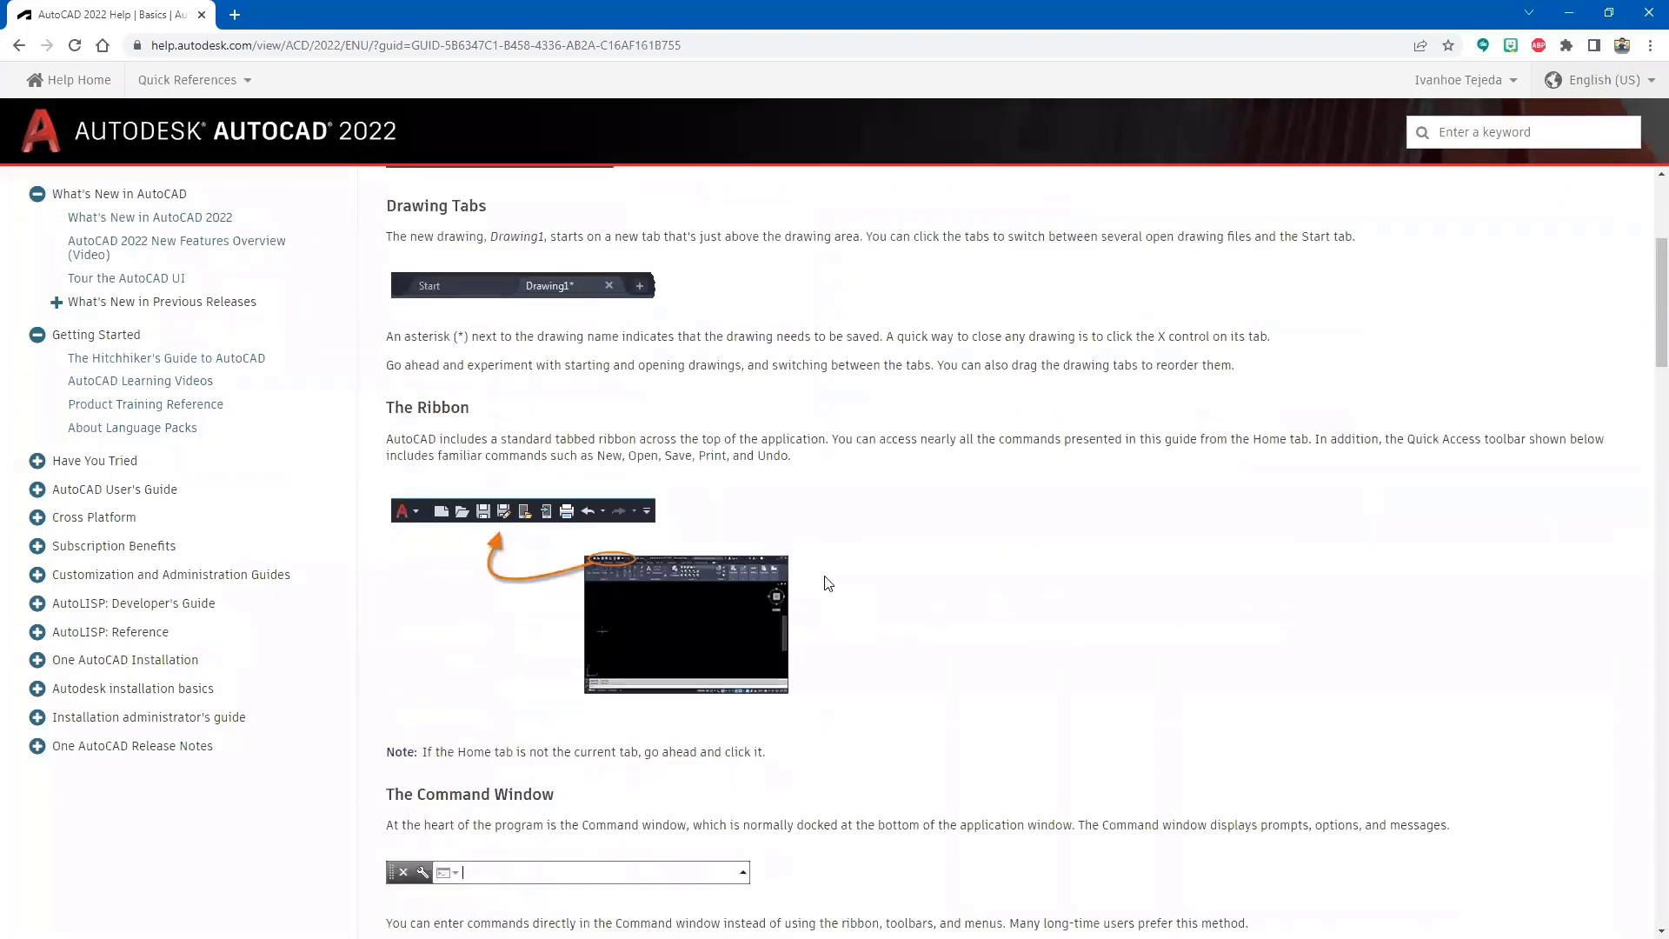
pyautogui.scroll(-1, 860, 613)
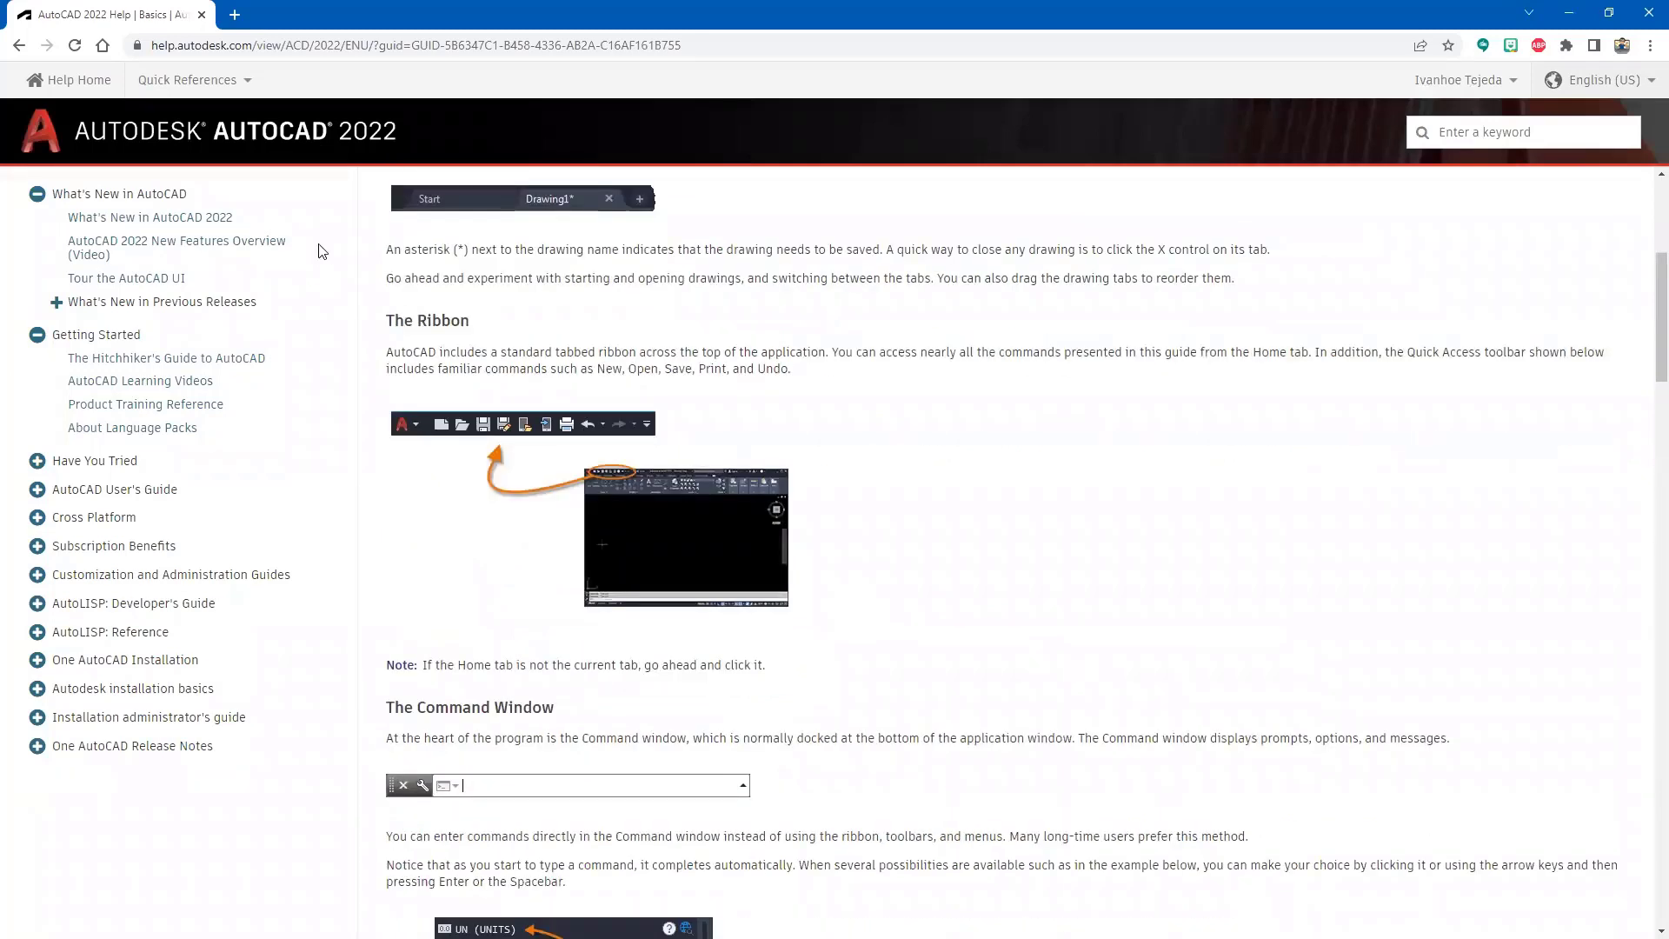
# Go back to the Hitchhiker's Guide, read its View topic on panning and zooming, and close the help browser.
pyautogui.click(19, 45)
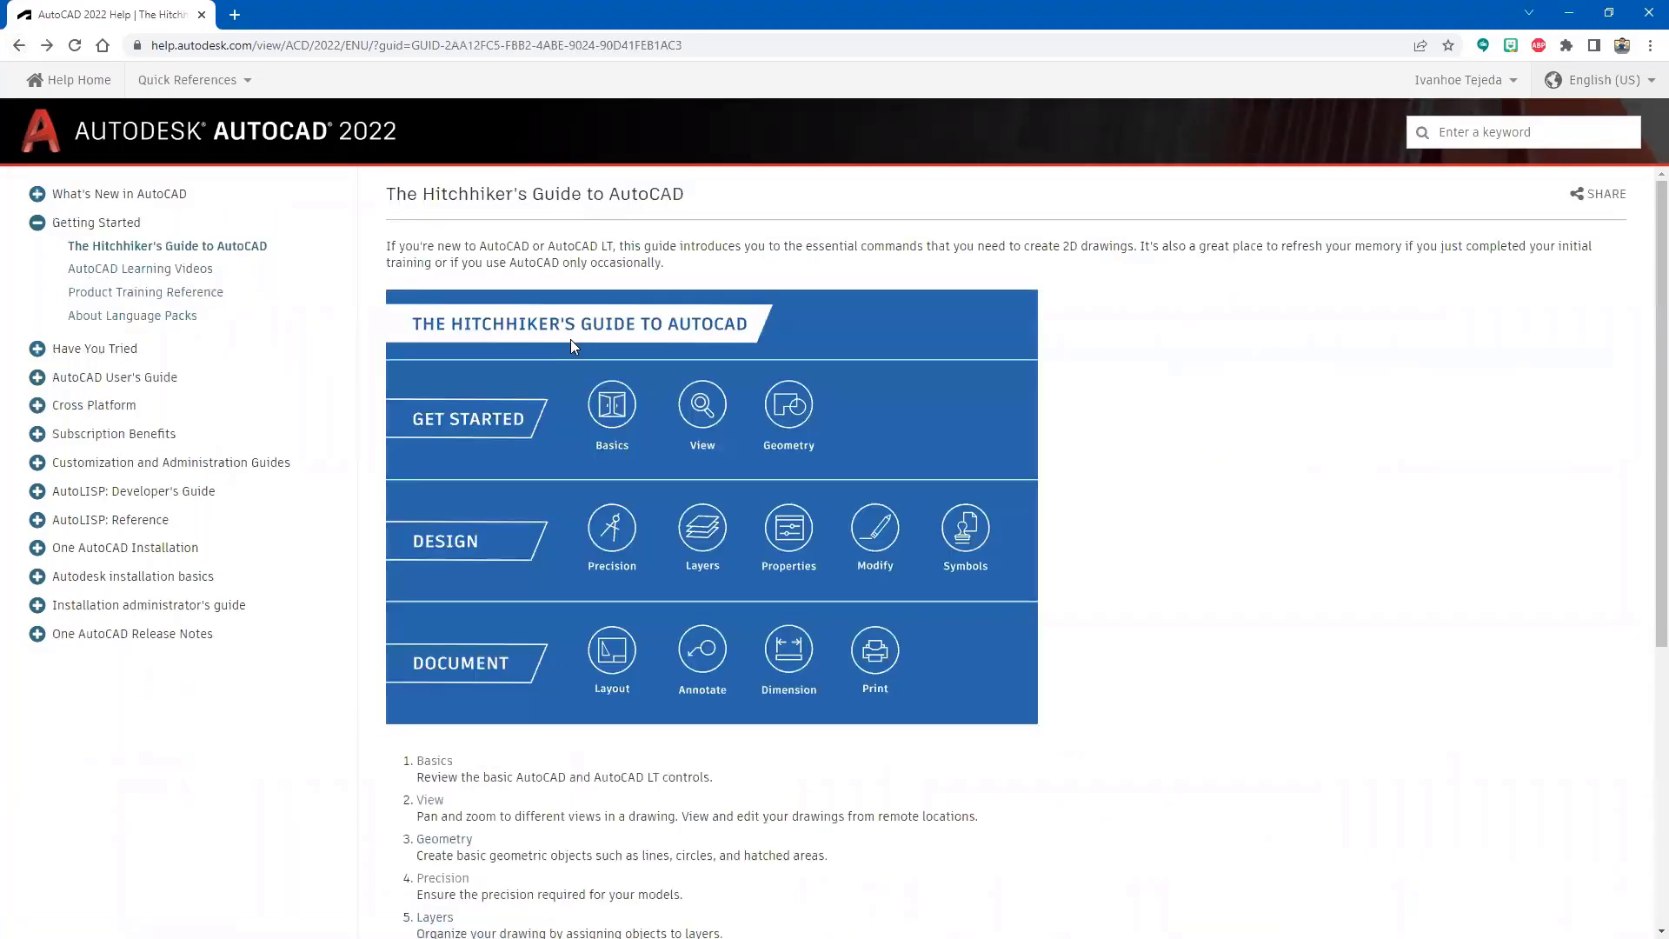
pyautogui.scroll(-2, 539, 604)
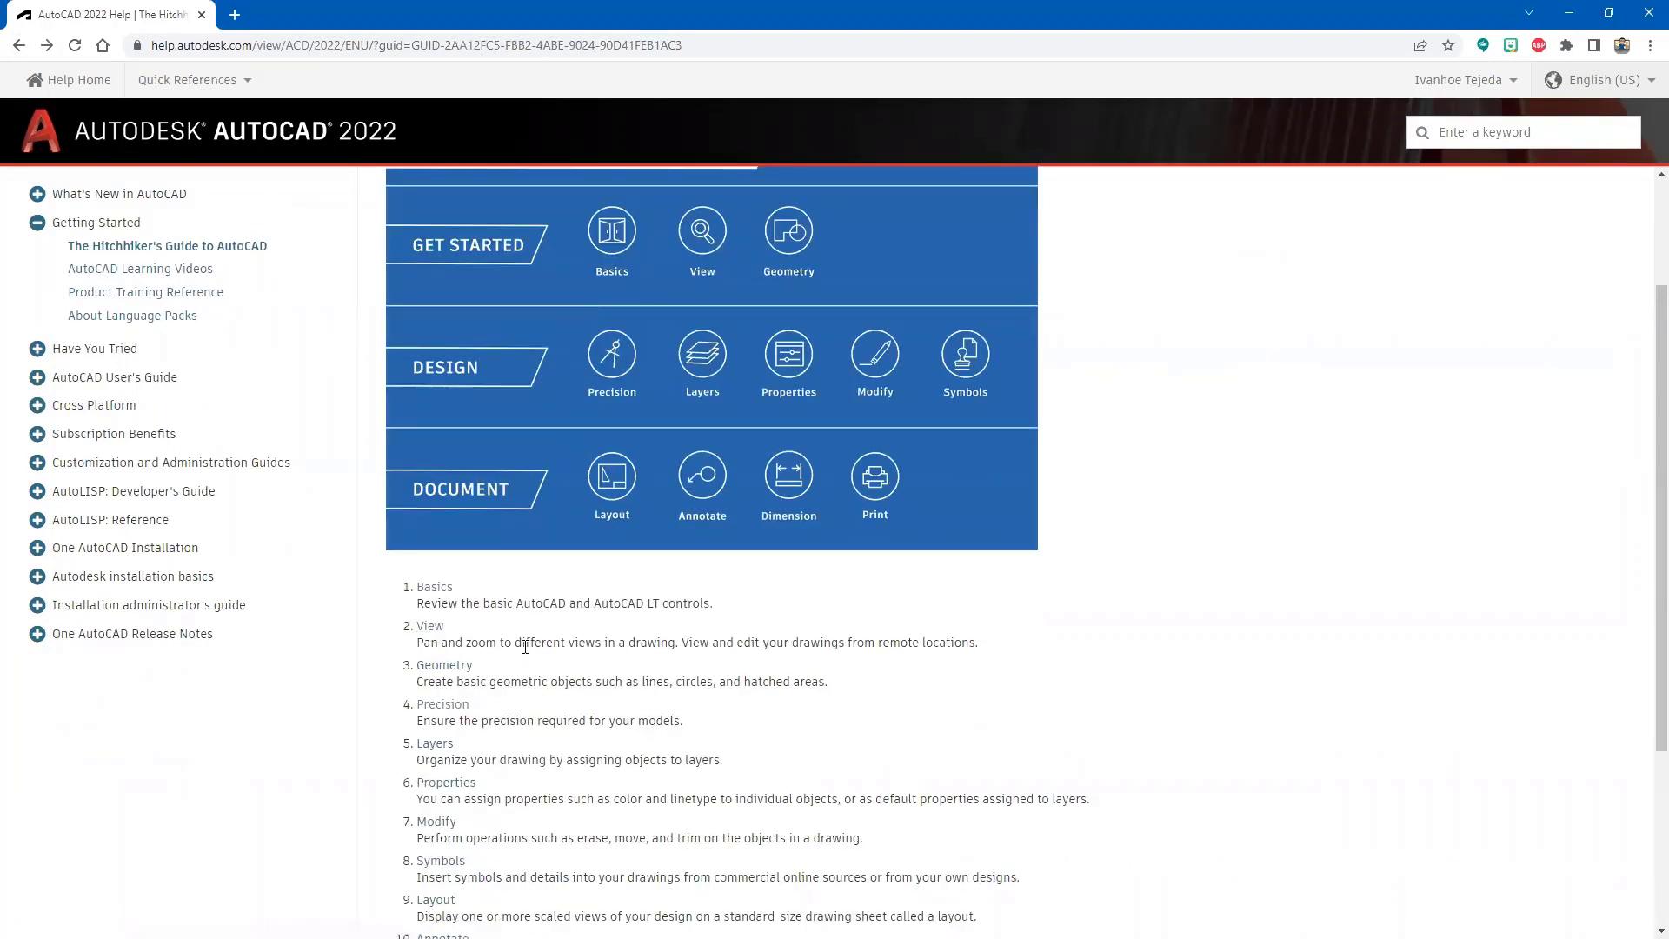
pyautogui.click(431, 627)
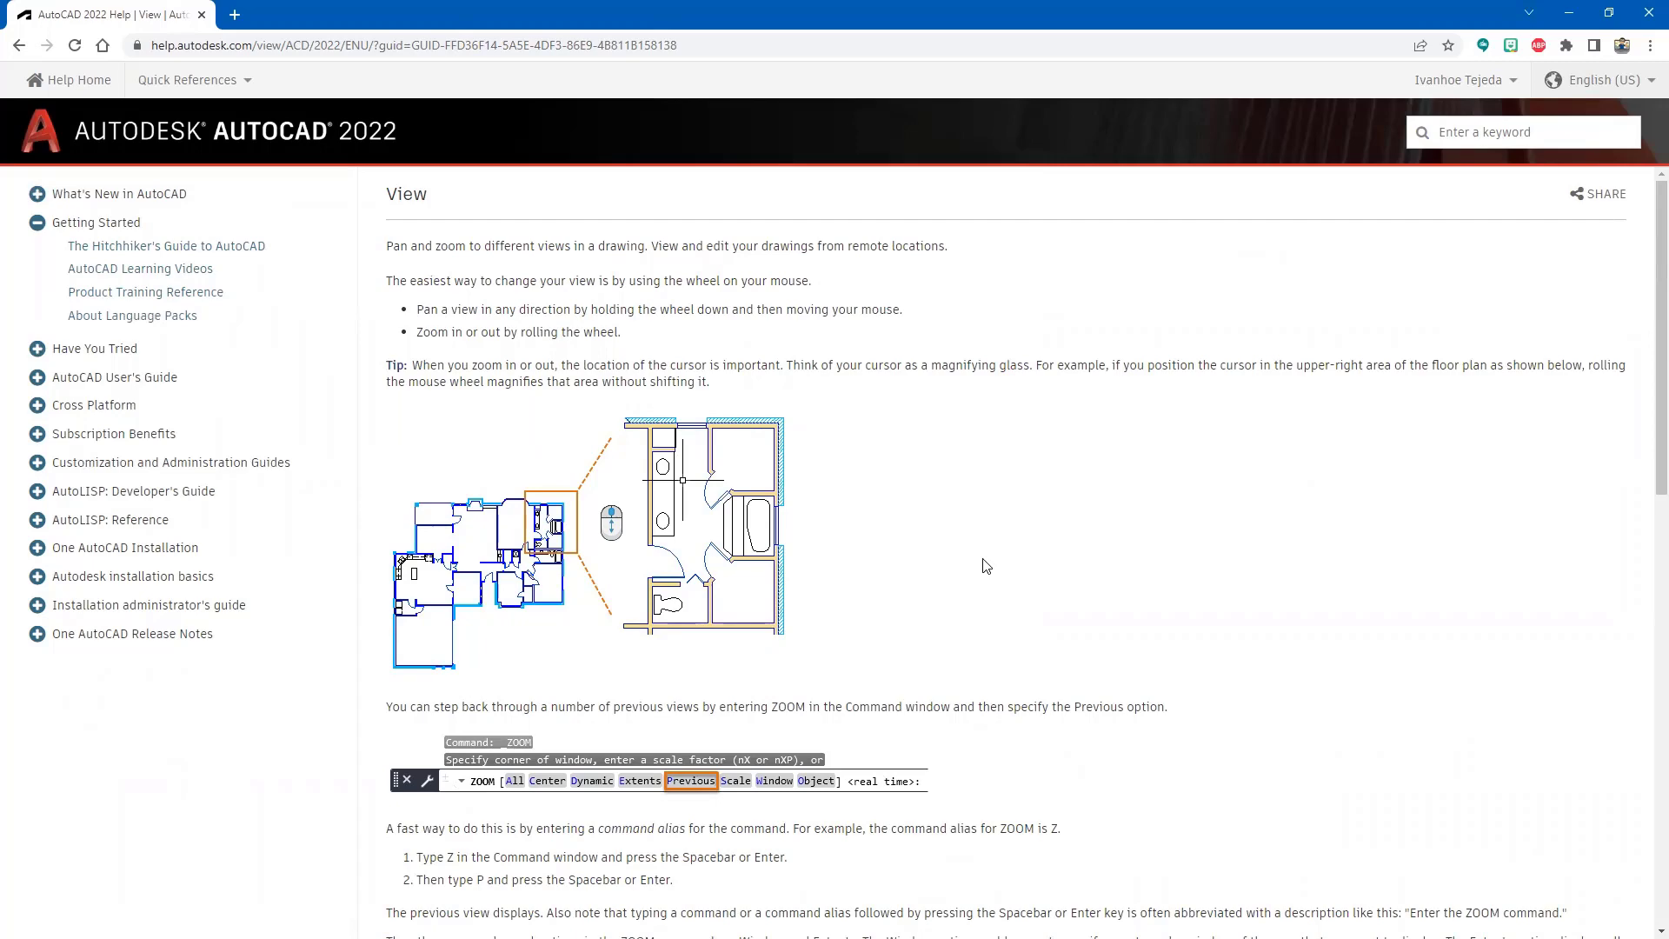
pyautogui.click(1648, 15)
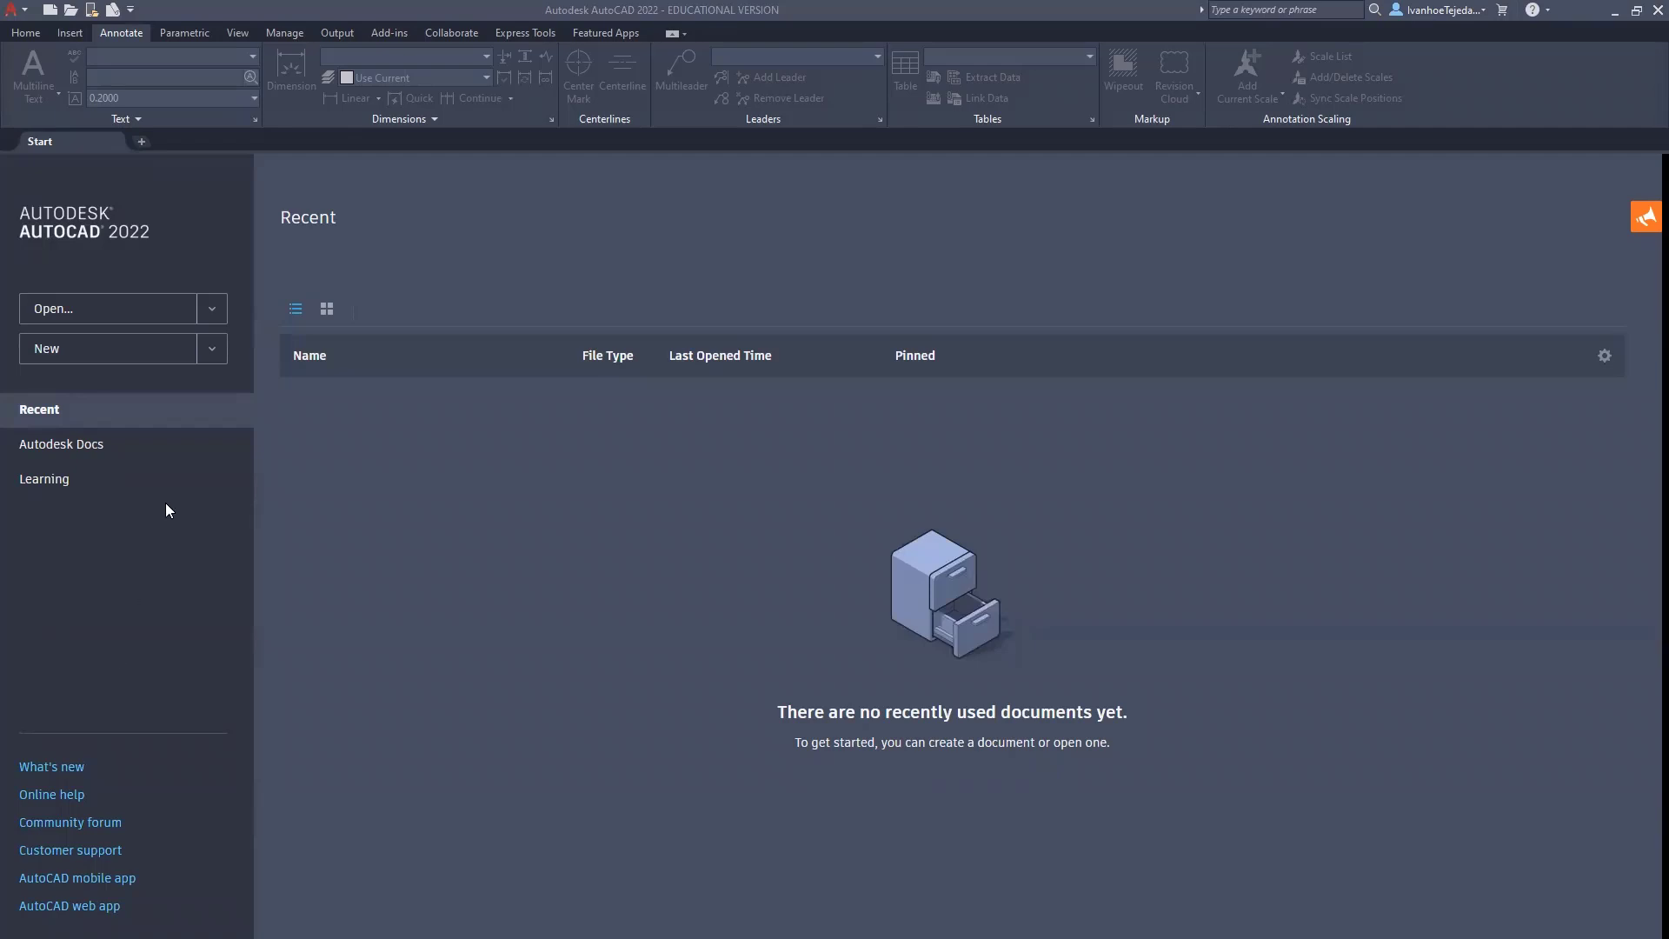
# Check the options for opening files and create a new drawing from the acad.dwt template.
pyautogui.click(213, 309)
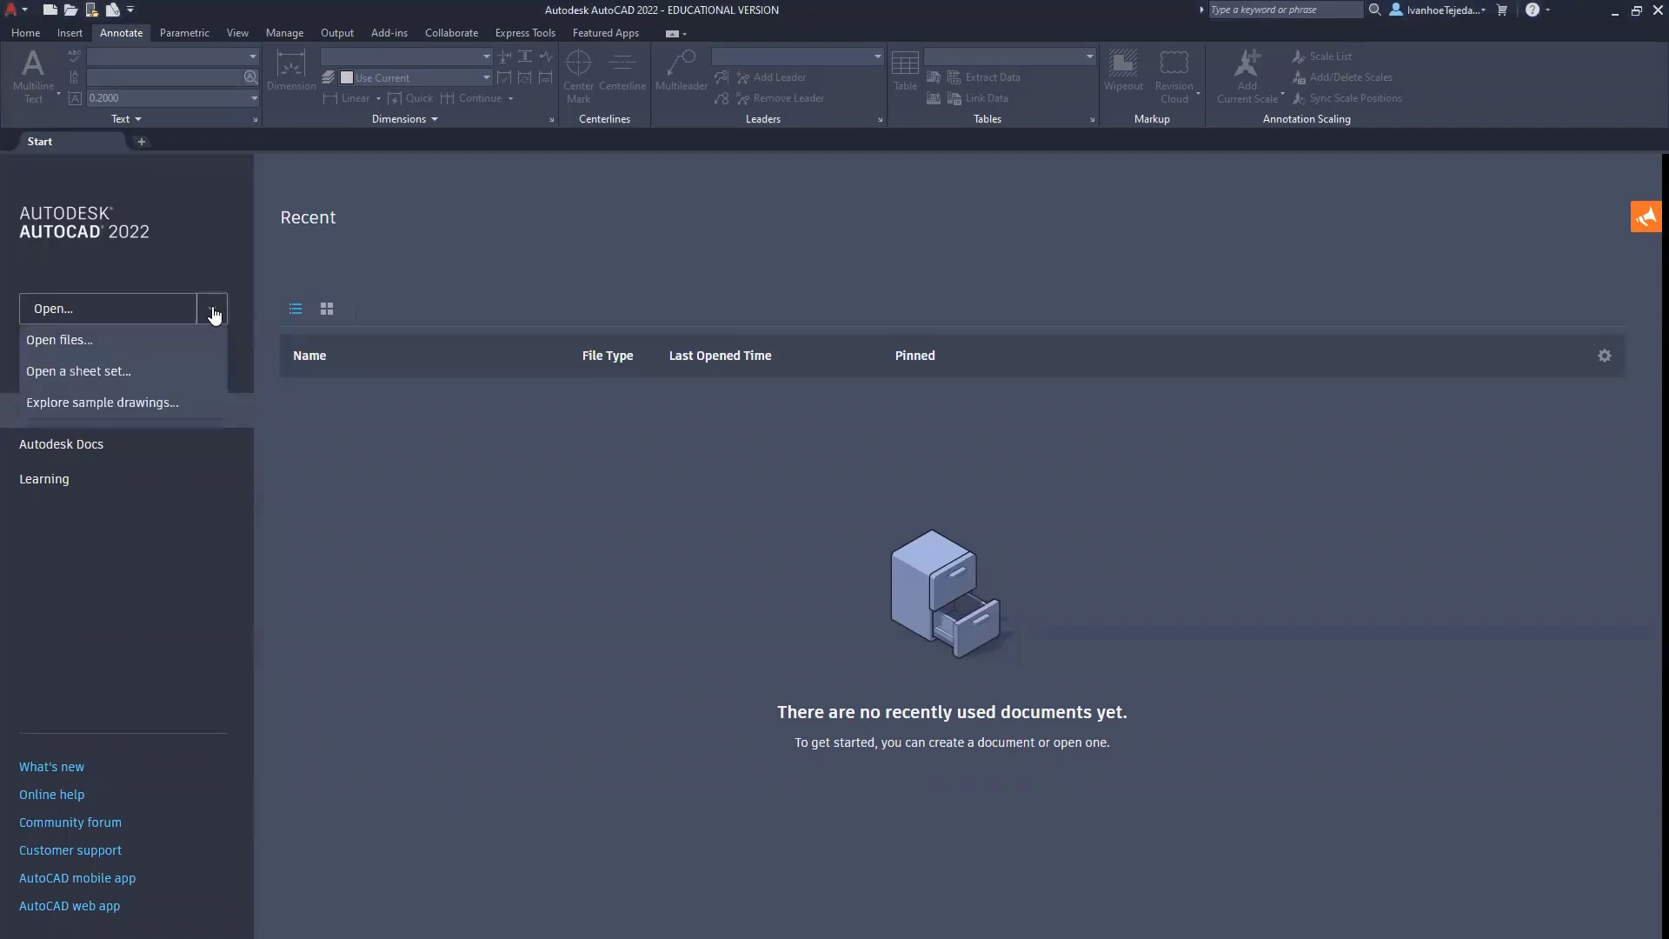
pyautogui.click(213, 254)
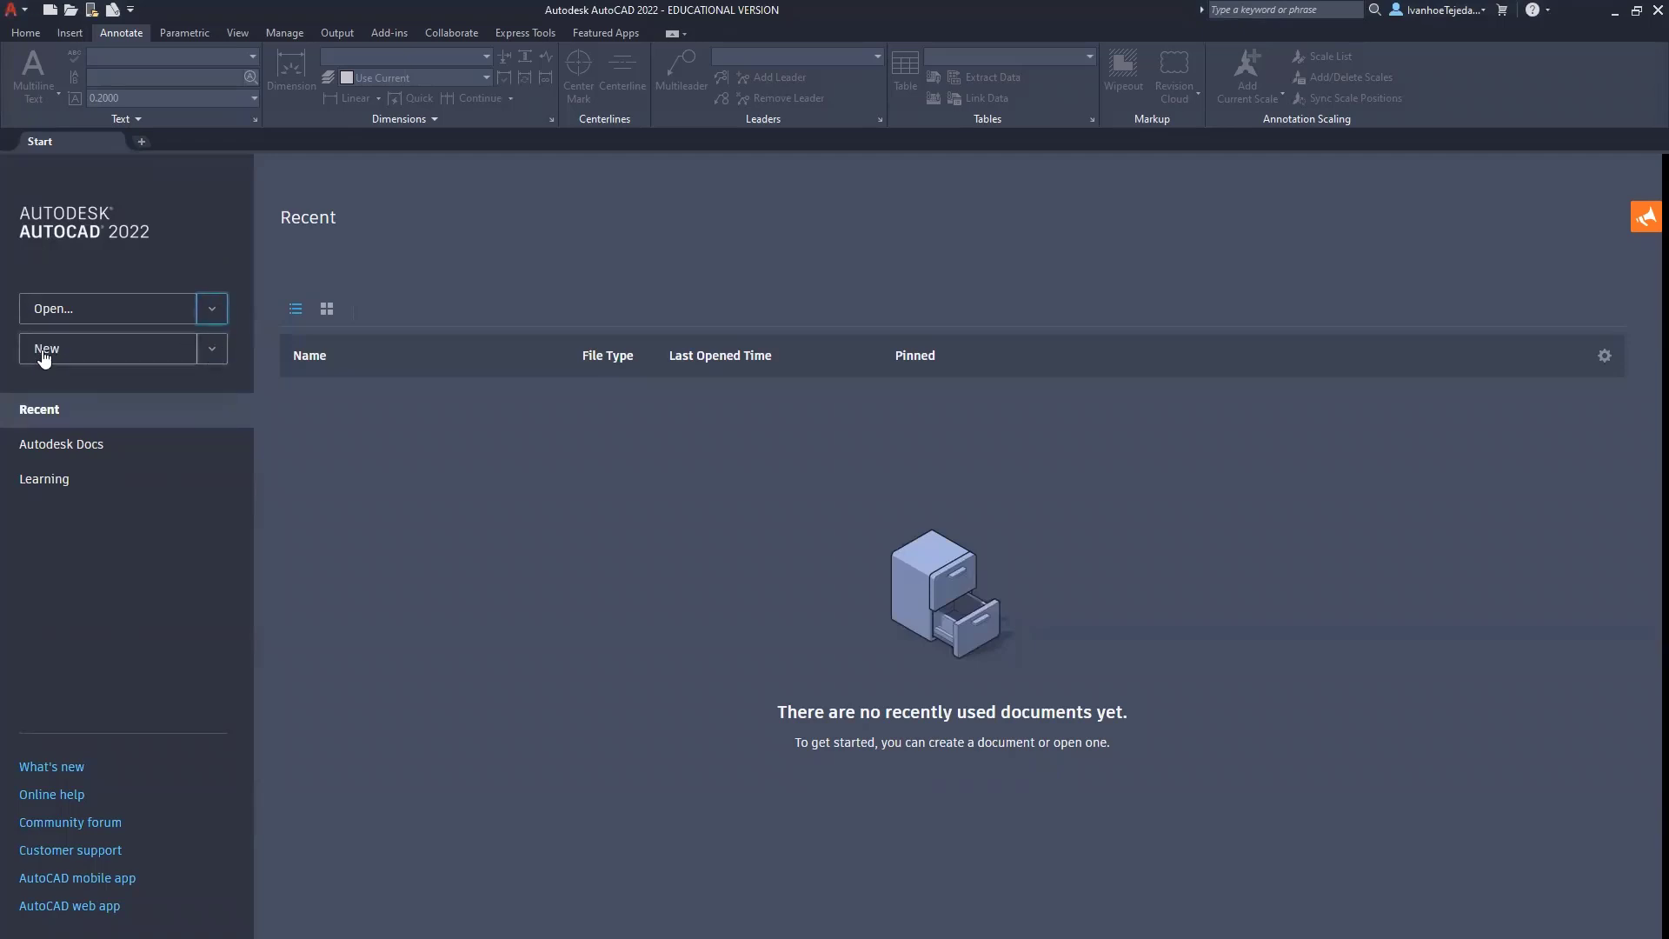
pyautogui.click(213, 349)
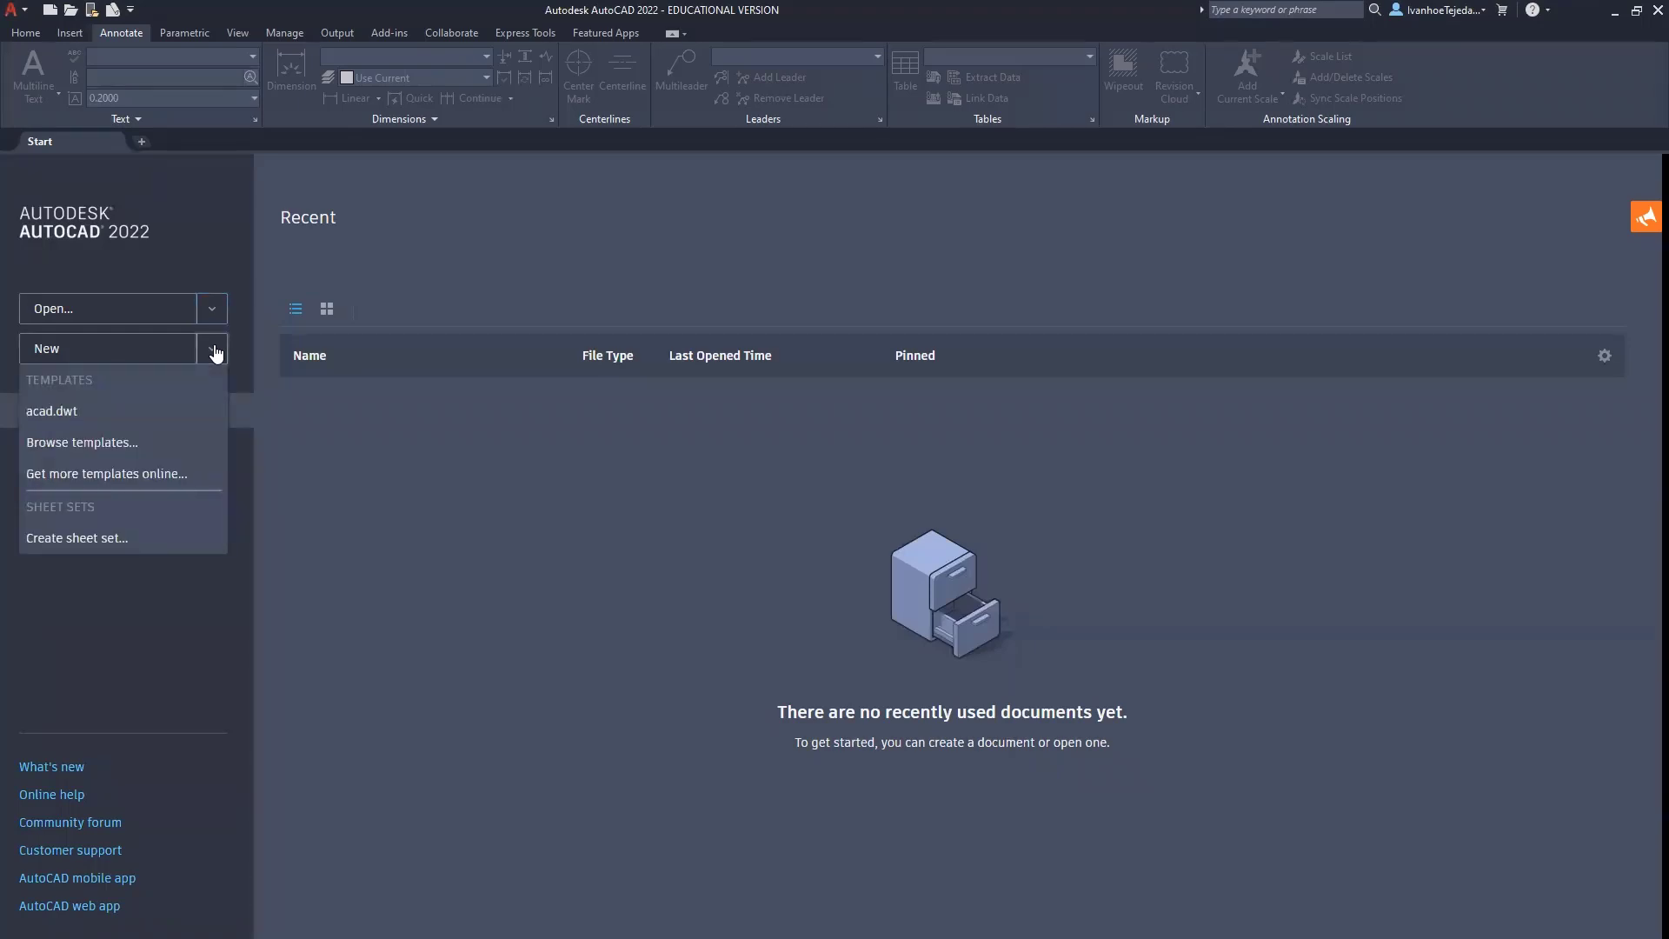
pyautogui.click(65, 443)
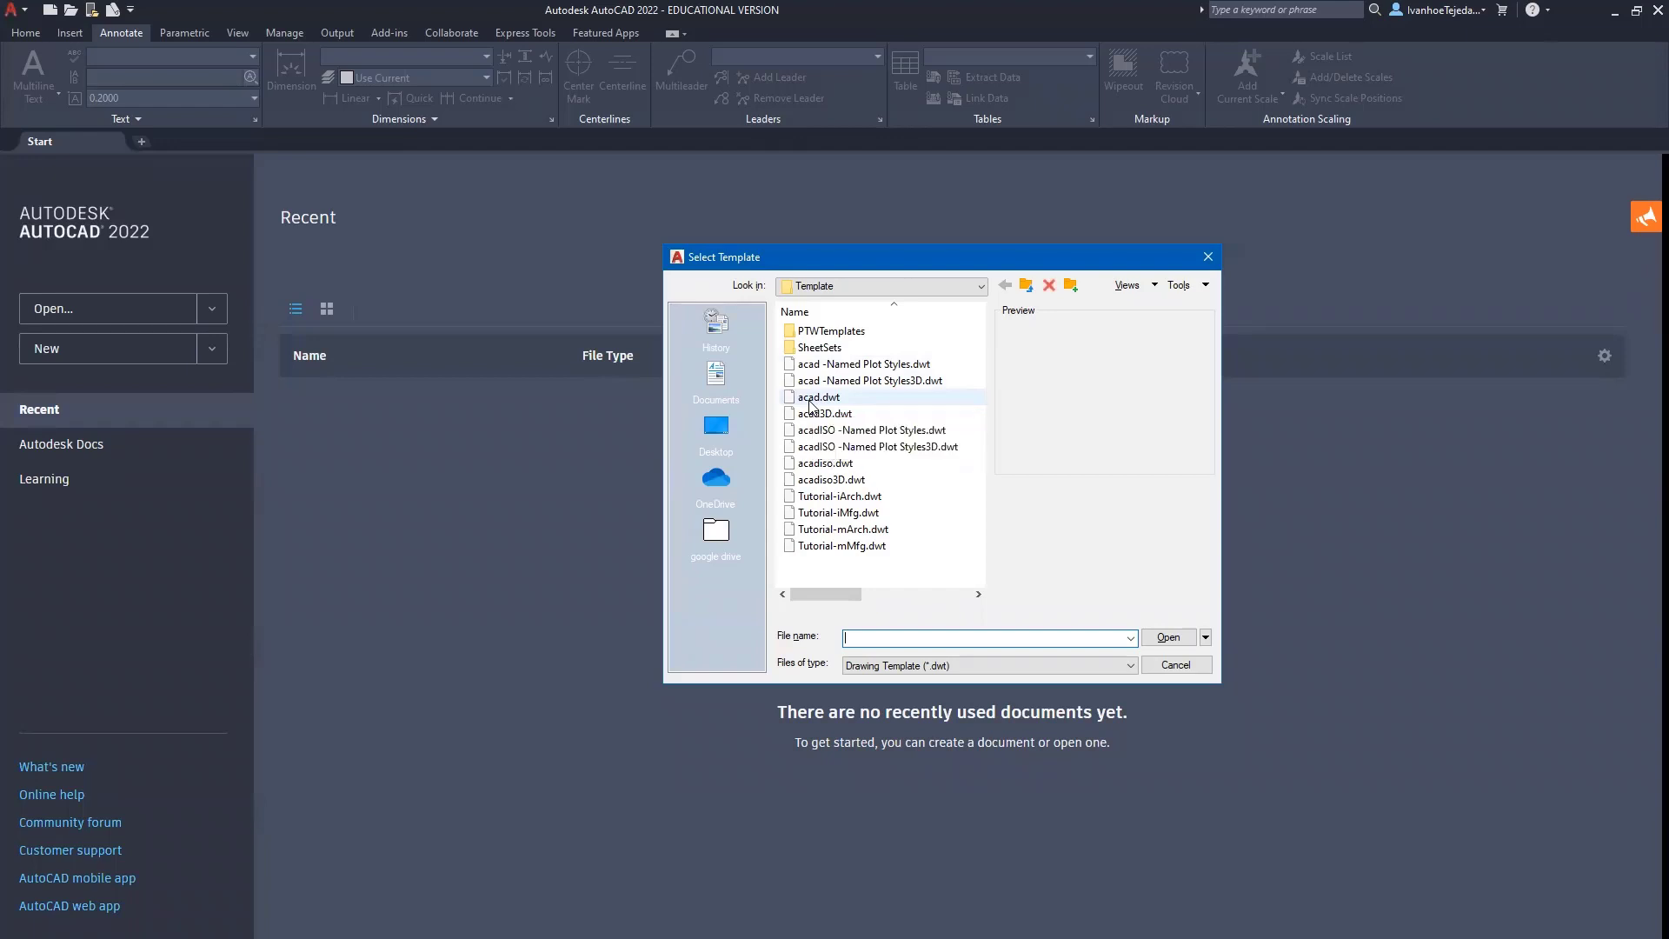
pyautogui.click(813, 397)
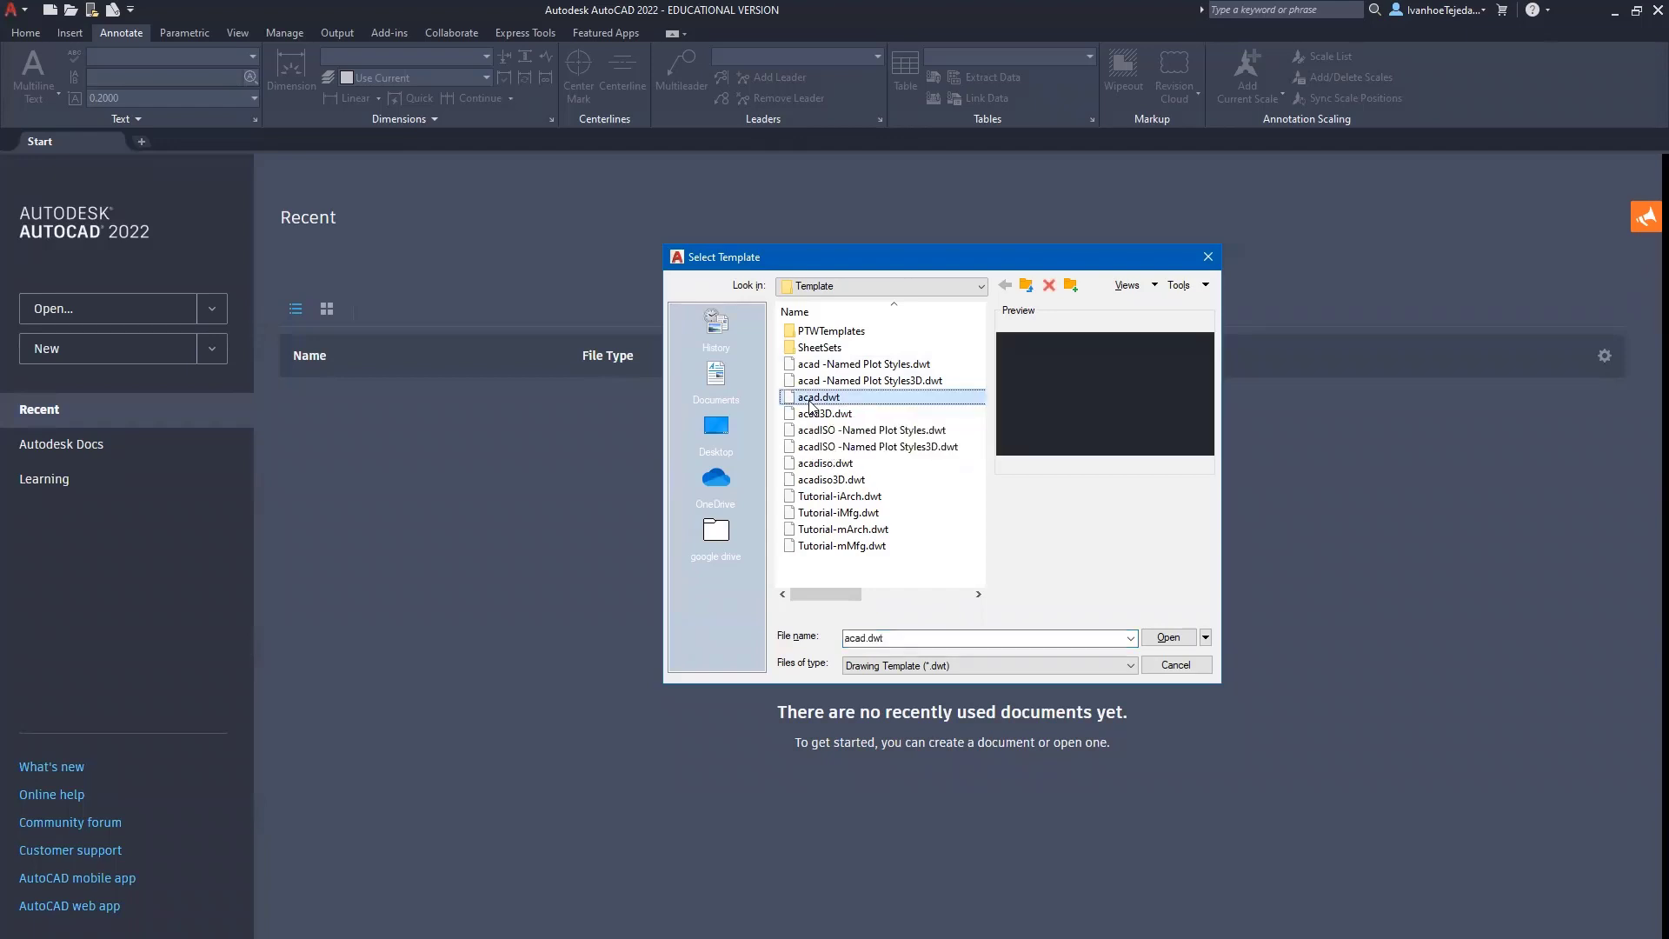
pyautogui.click(1169, 638)
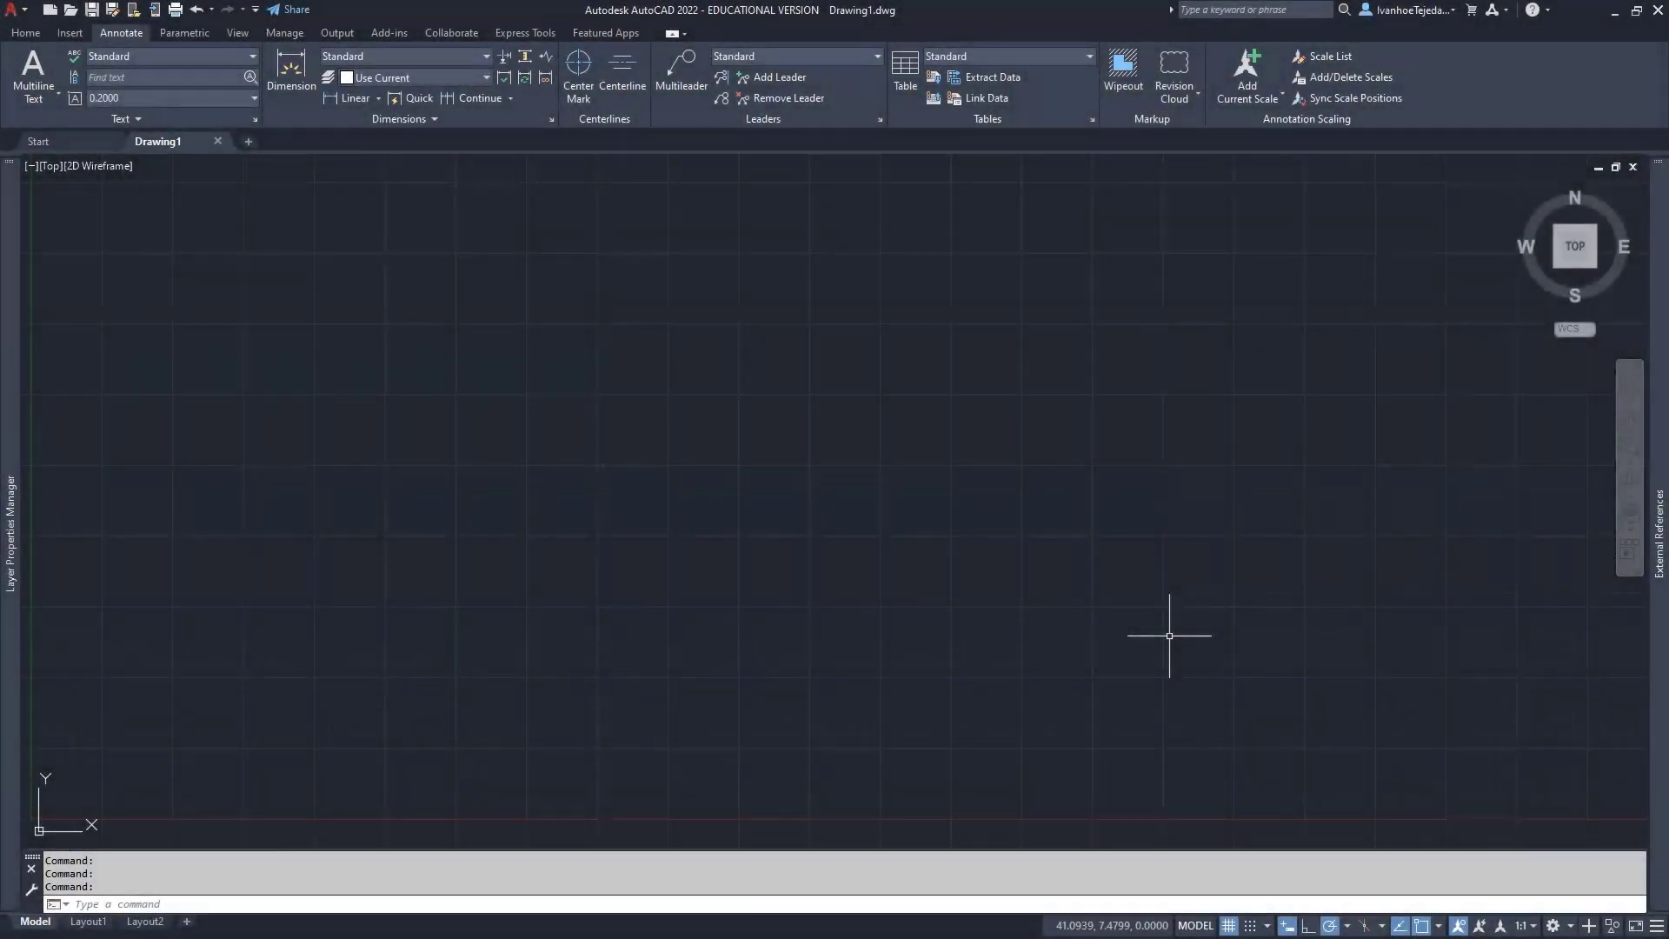
# Examine the application-level commands for new drawings, opening, saving copies, printing and closing.
pyautogui.click(12, 11)
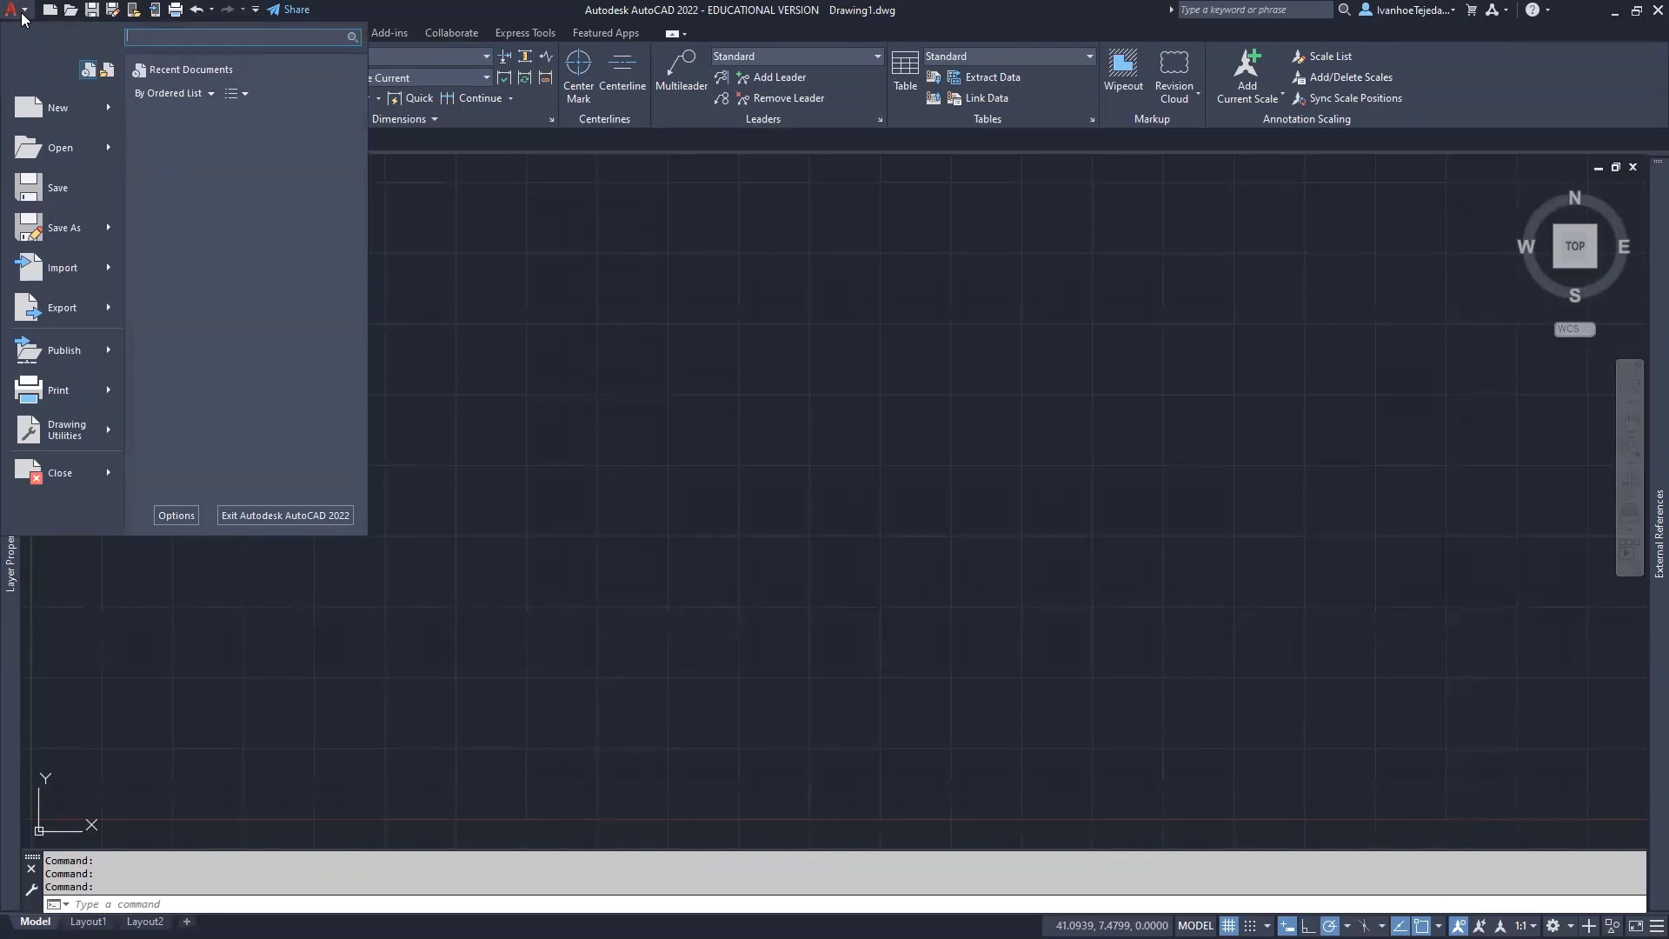
pyautogui.moveTo(39, 110)
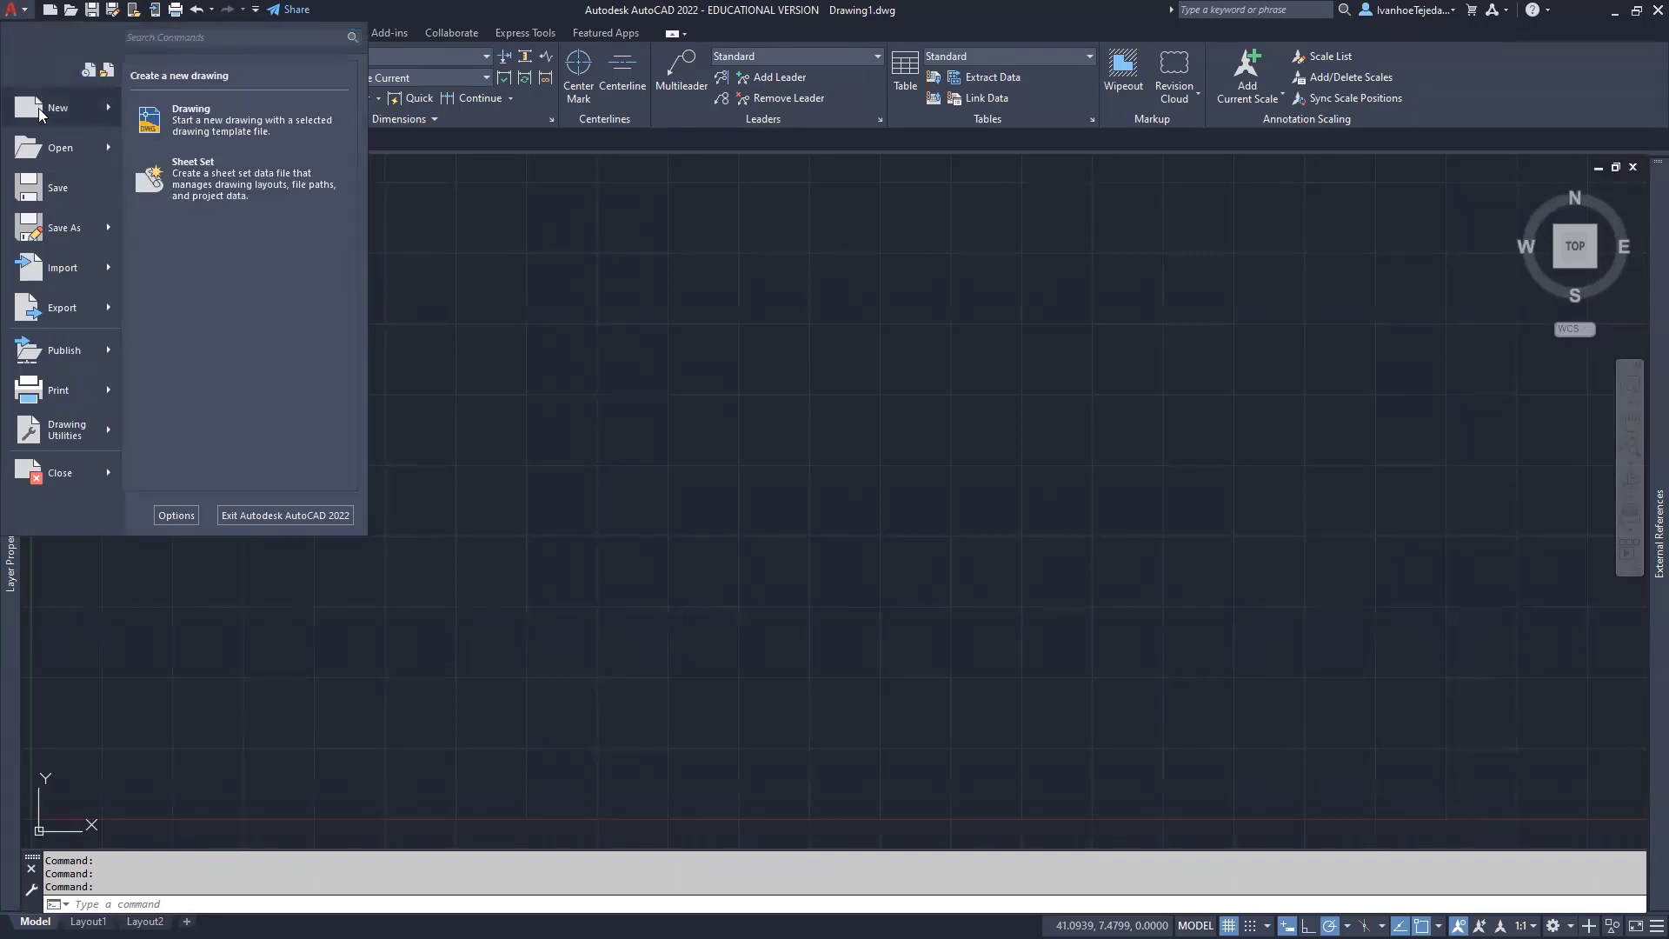
pyautogui.moveTo(49, 152)
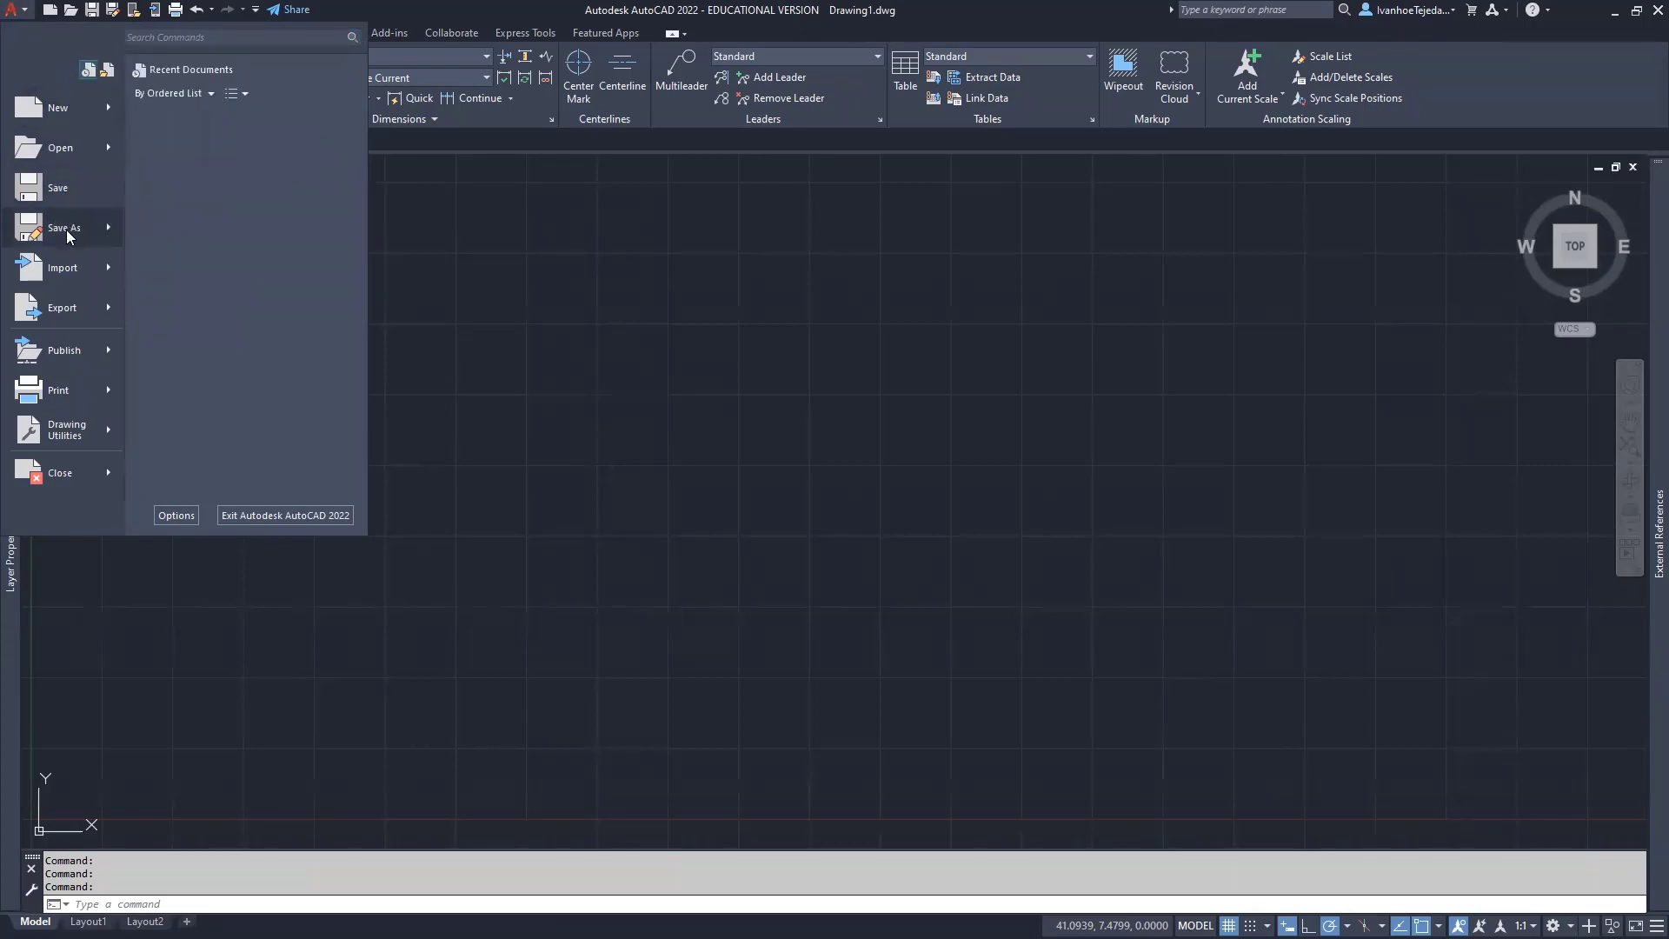
pyautogui.moveTo(69, 235)
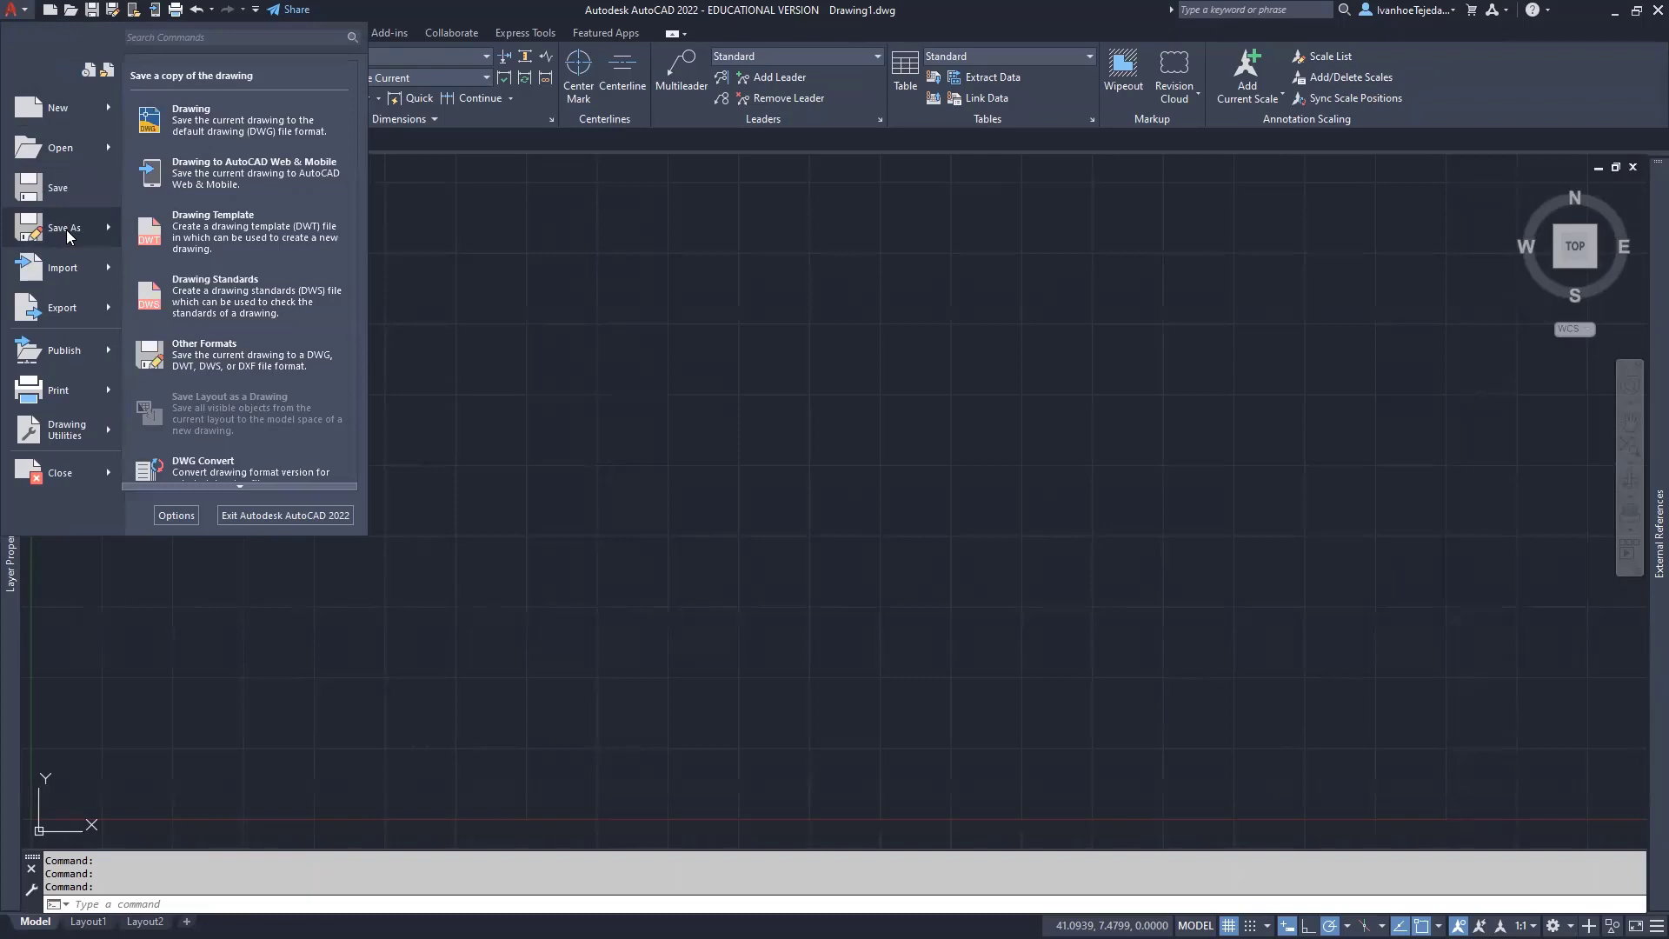
pyautogui.moveTo(66, 393)
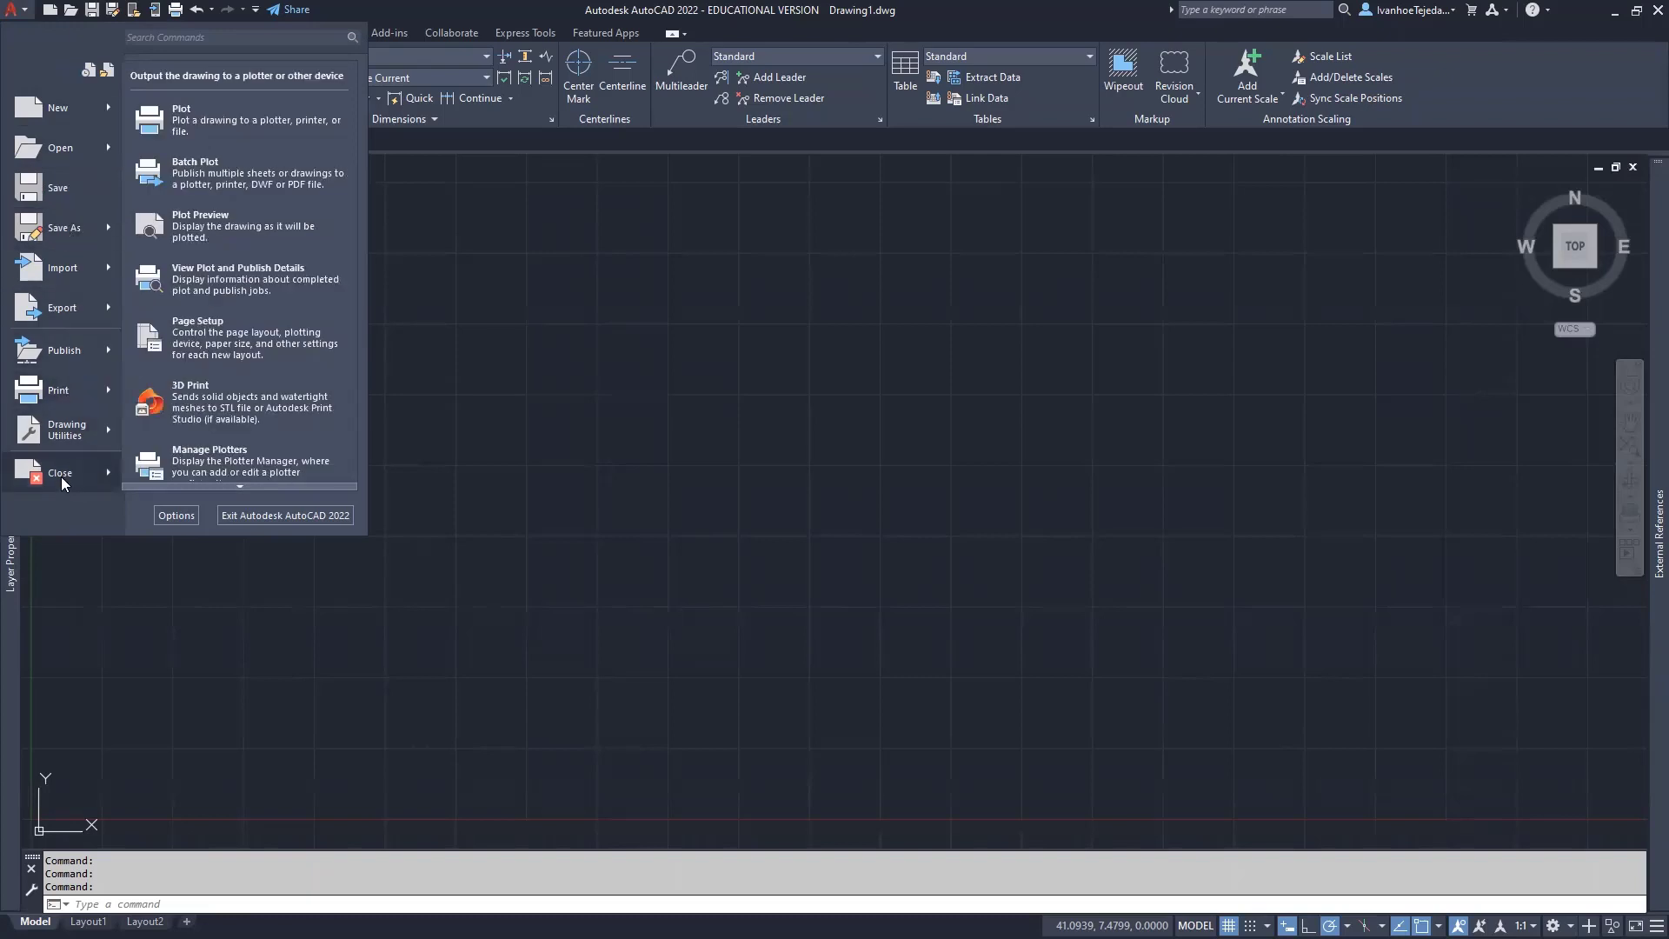
pyautogui.moveTo(61, 484)
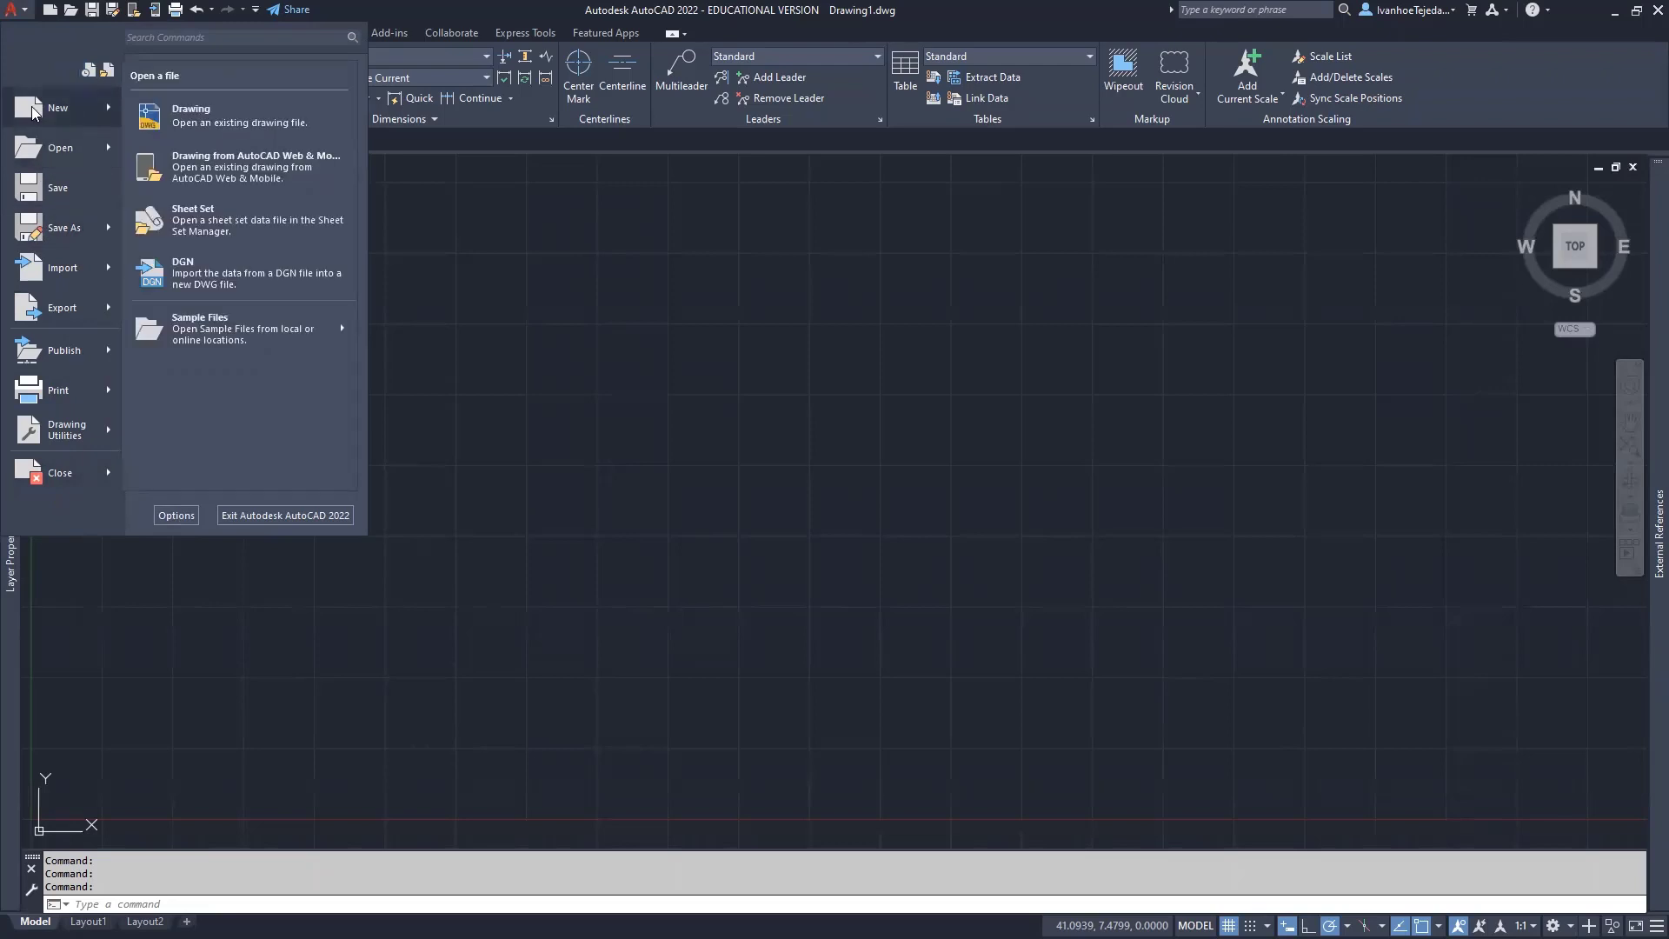
pyautogui.click(24, 12)
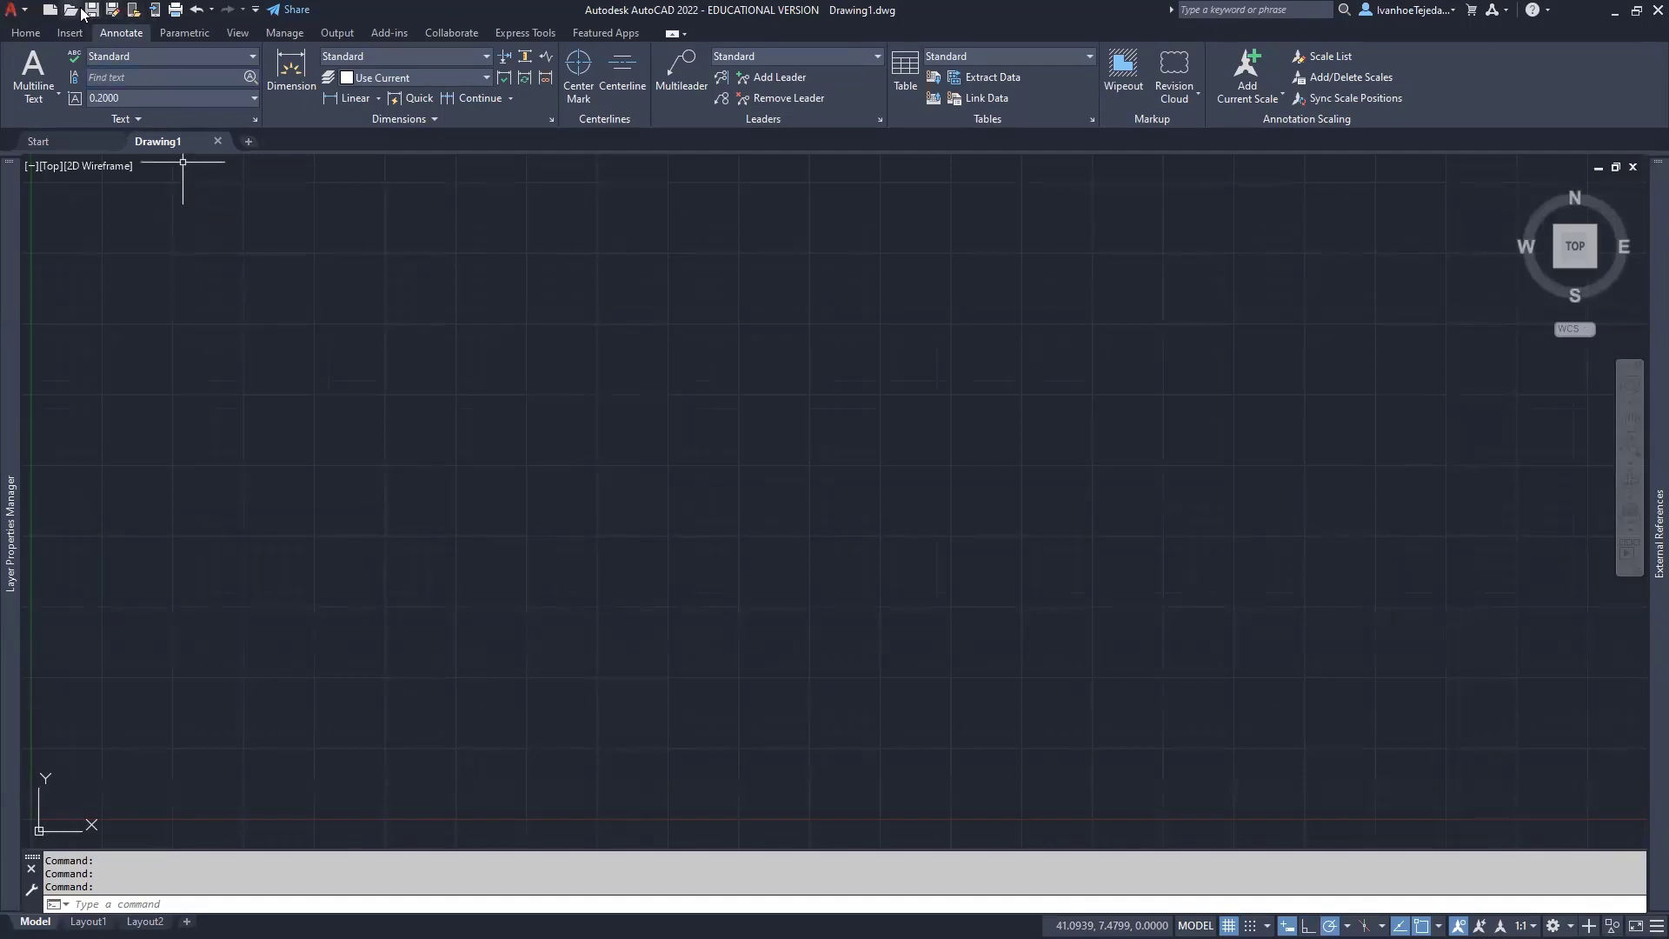
# Add the Properties command to the Quick Access Toolbar and remove it again.
pyautogui.click(256, 14)
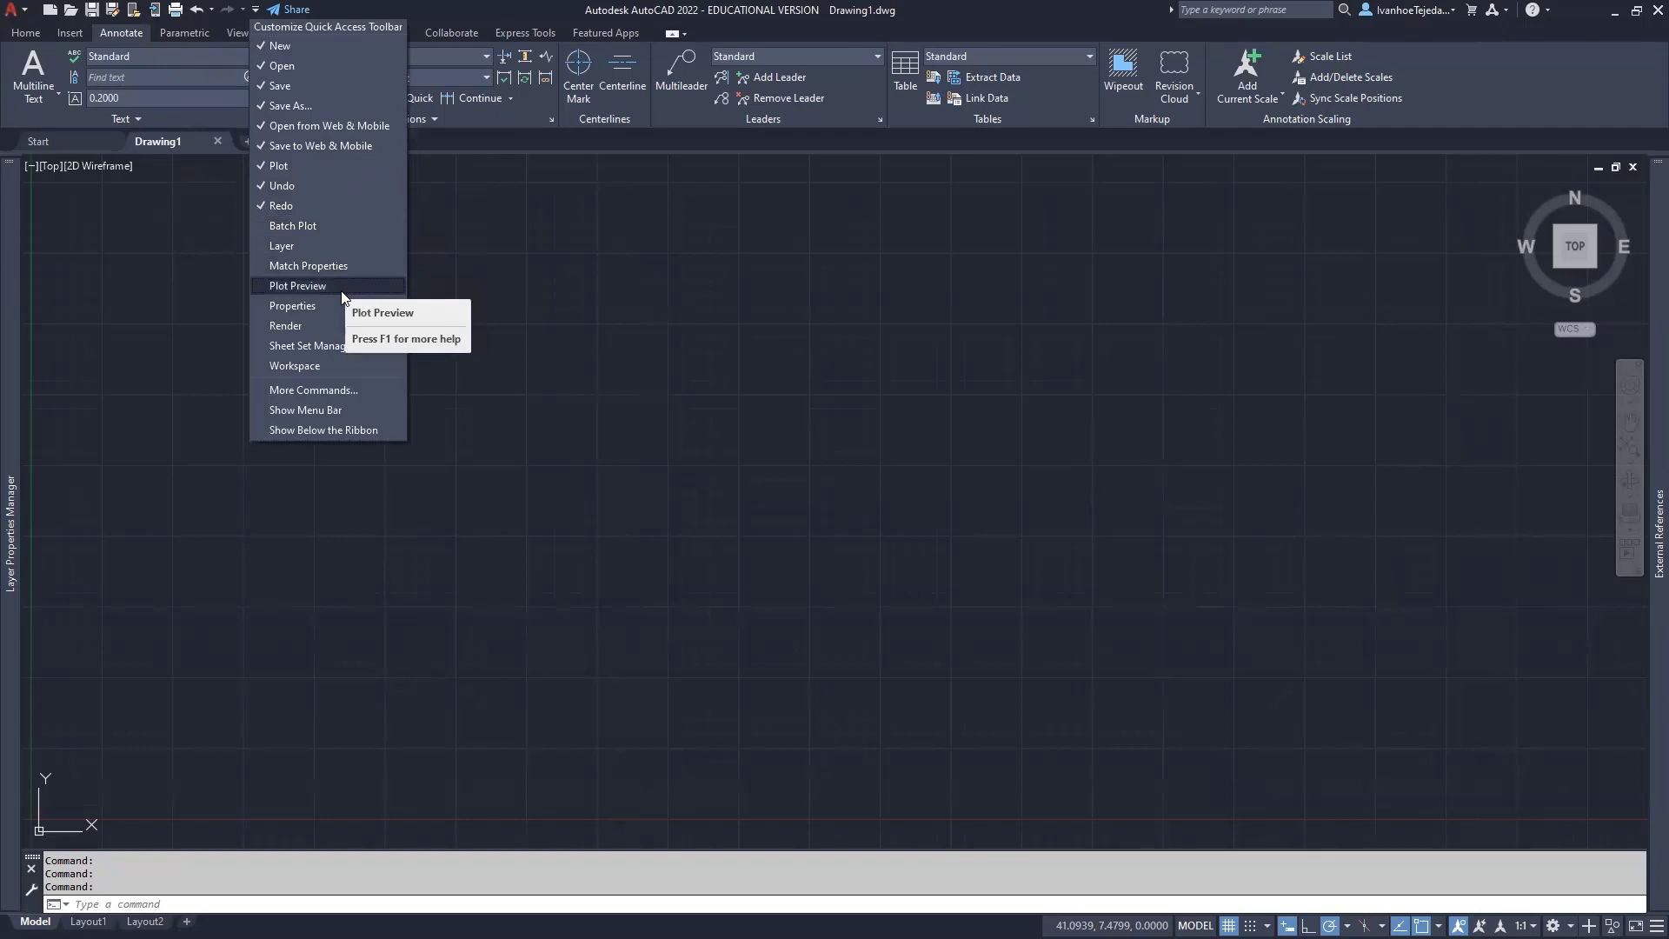
pyautogui.click(294, 306)
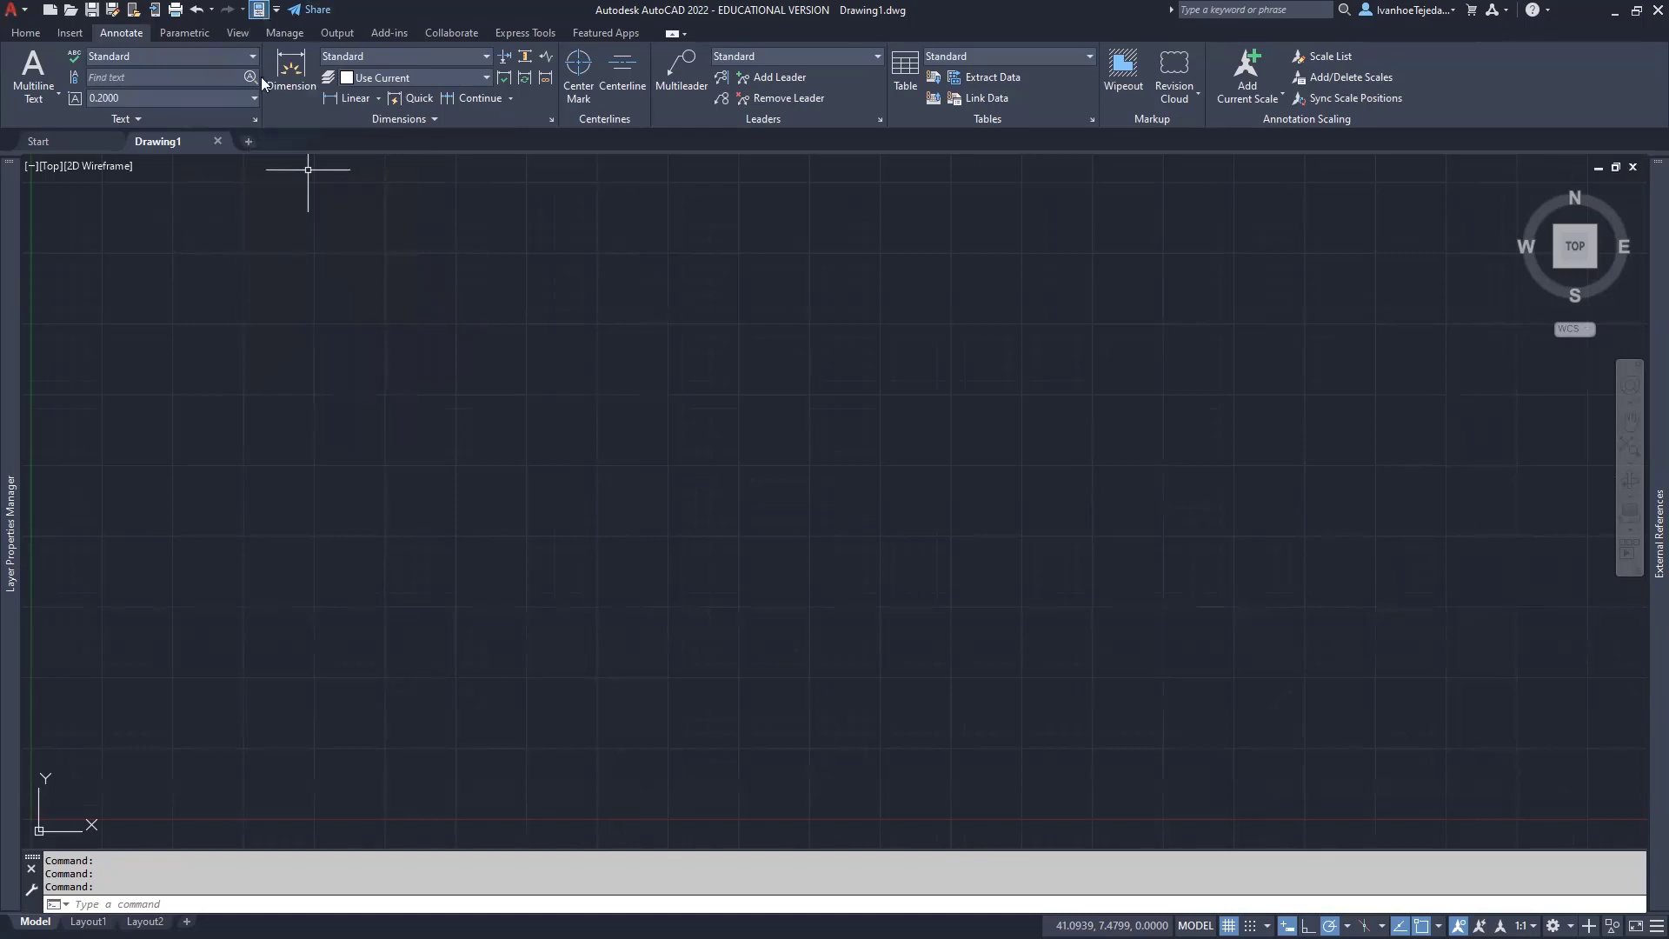
pyautogui.click(274, 11)
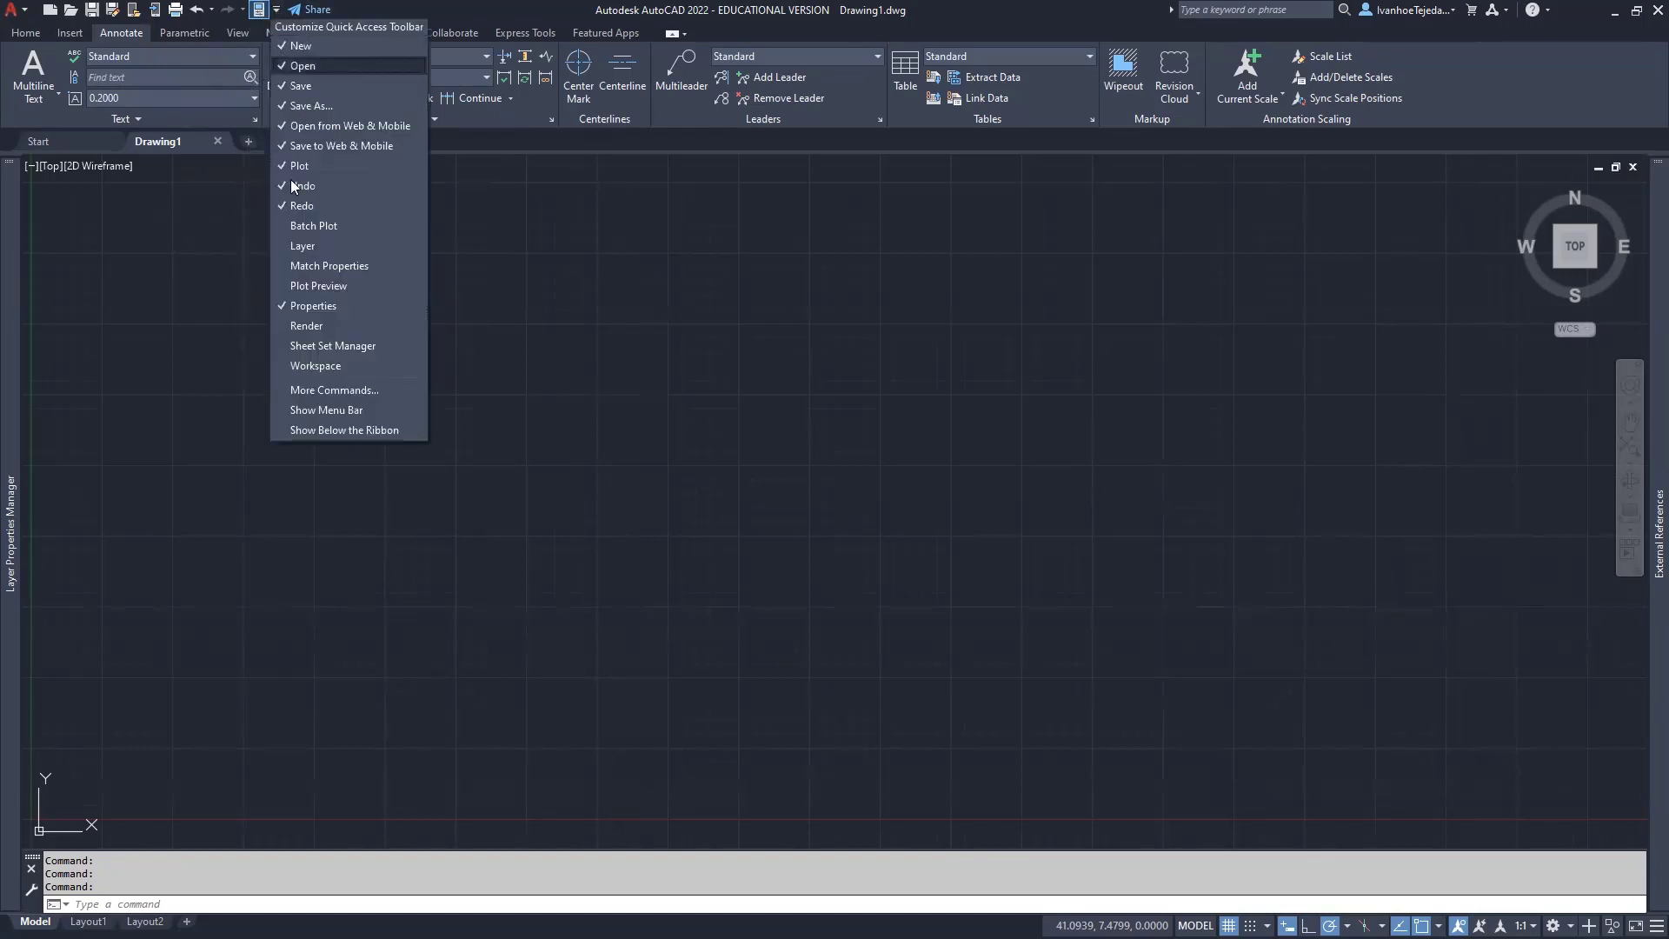
pyautogui.click(289, 306)
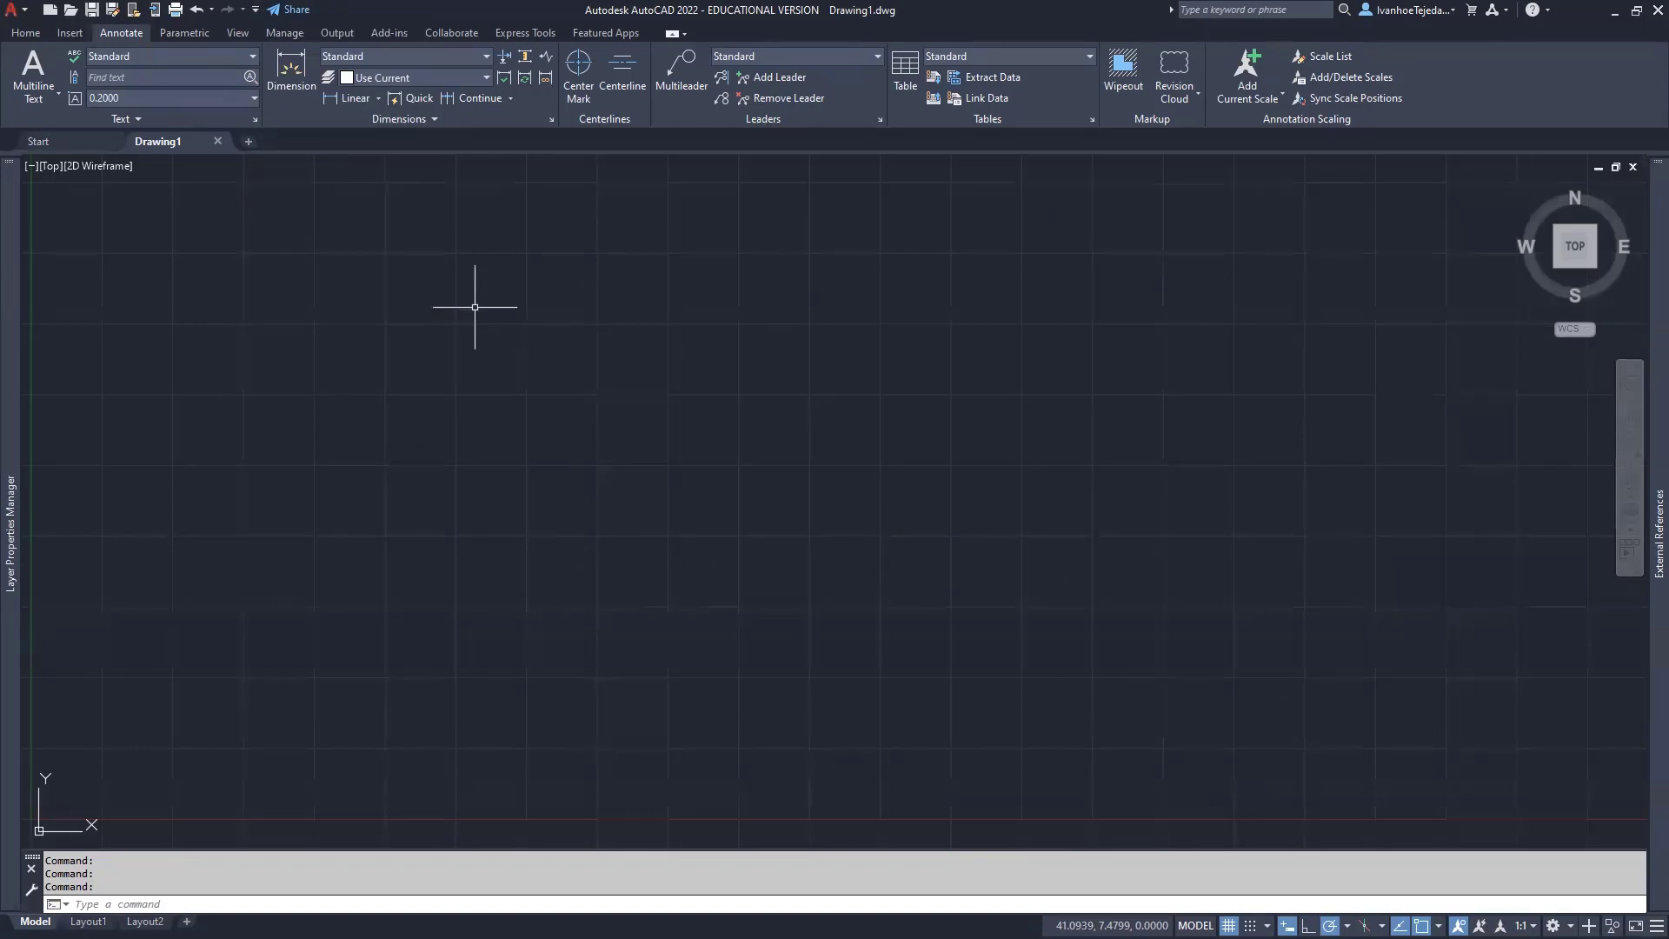
# Examine the Home and Insert ribbon tool sets and return to the Home tools.
pyautogui.click(26, 33)
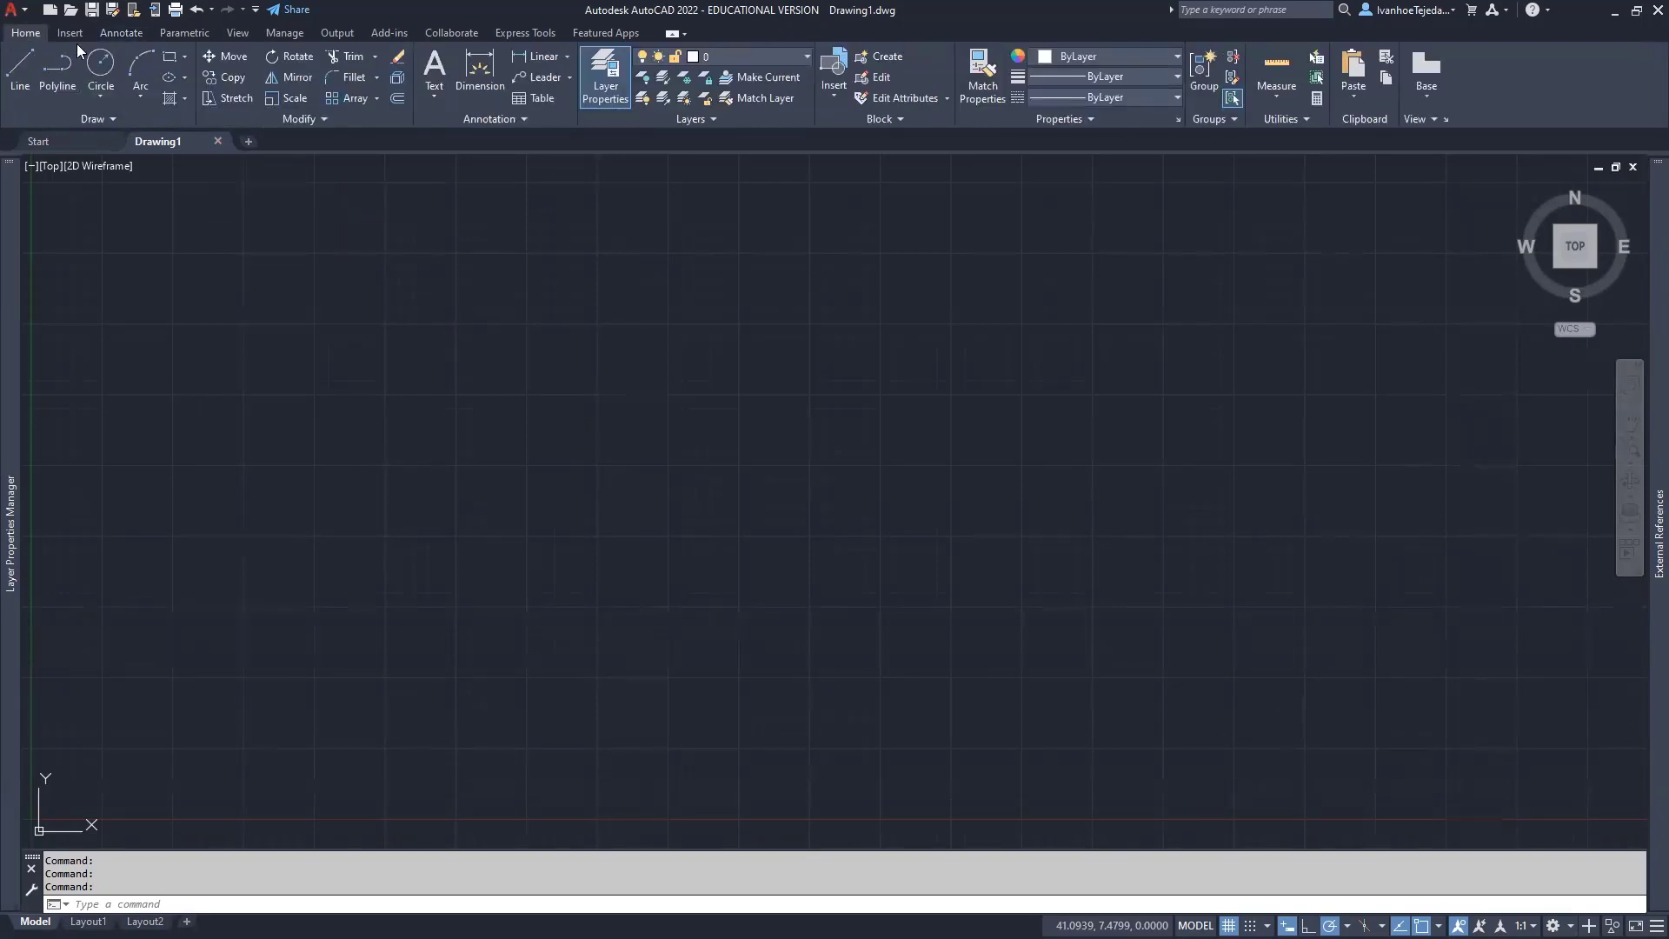
pyautogui.click(70, 33)
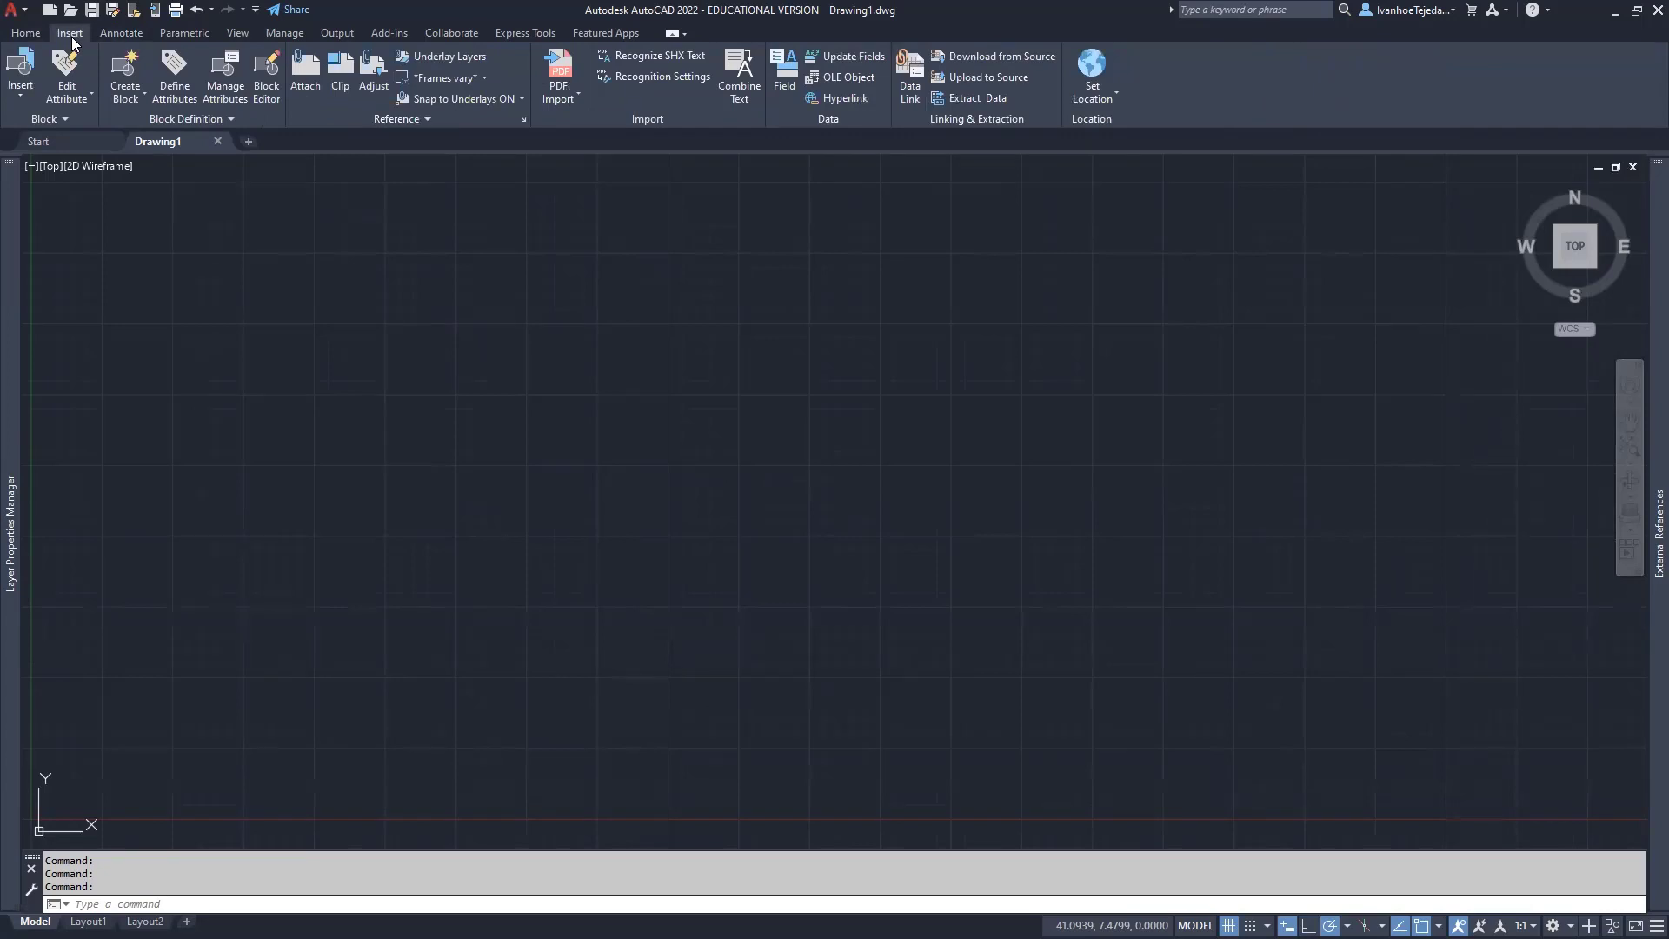
pyautogui.click(26, 34)
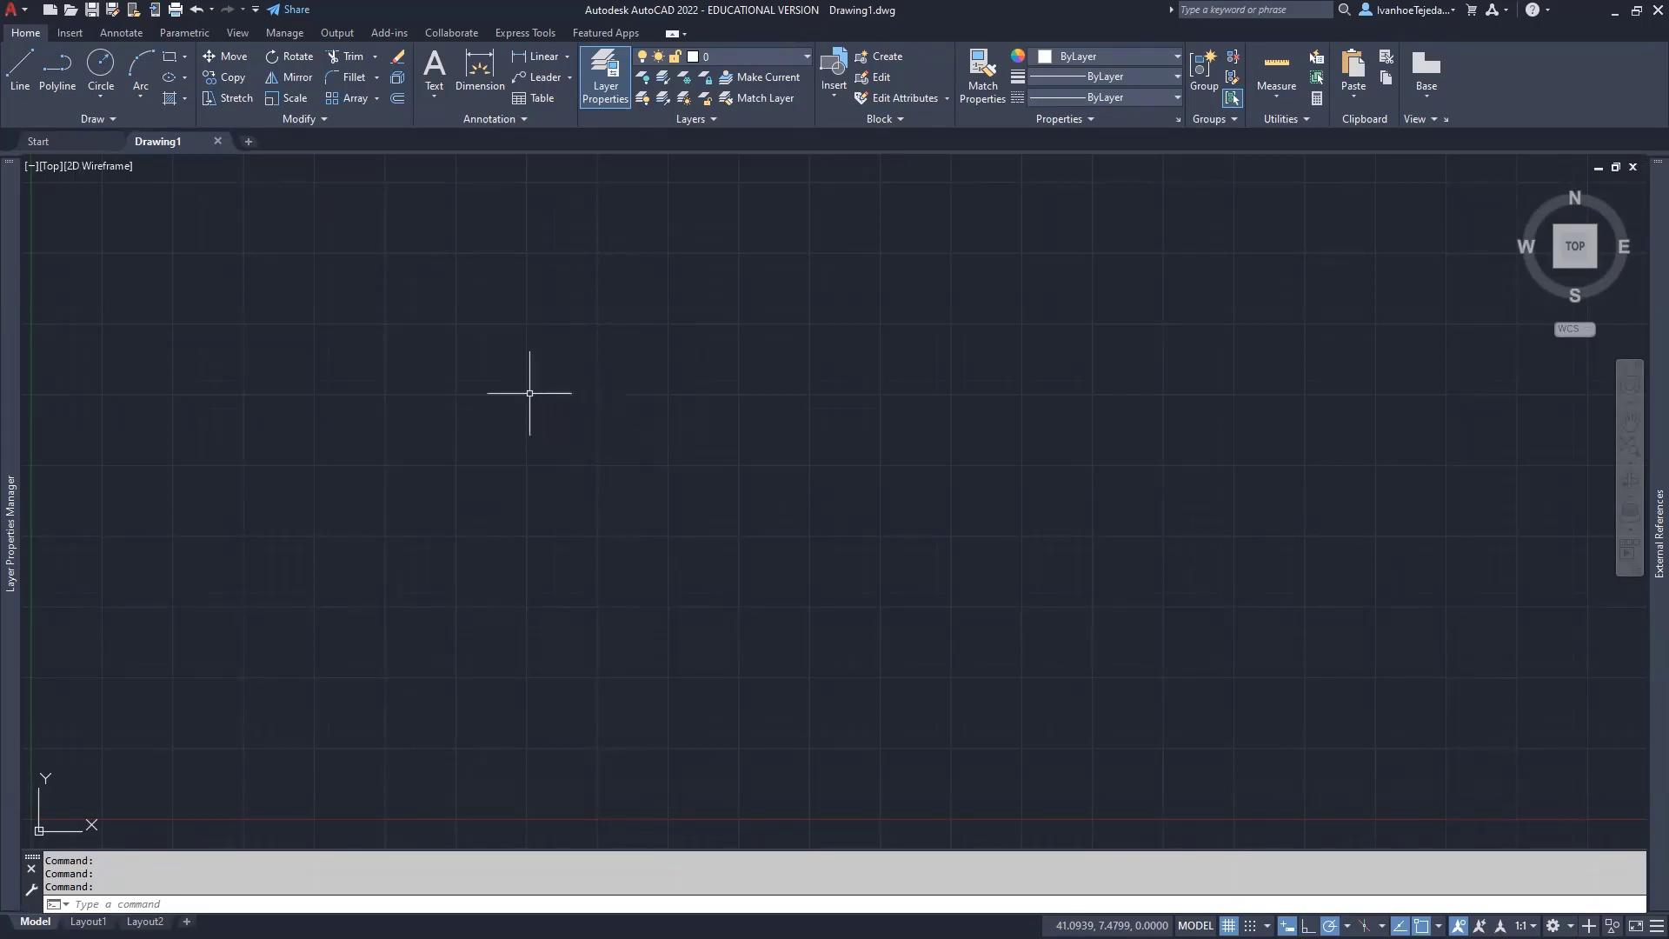
# Compare the Start page with the open drawing, preview its model and layout spaces, and return to model space.
pyautogui.click(66, 141)
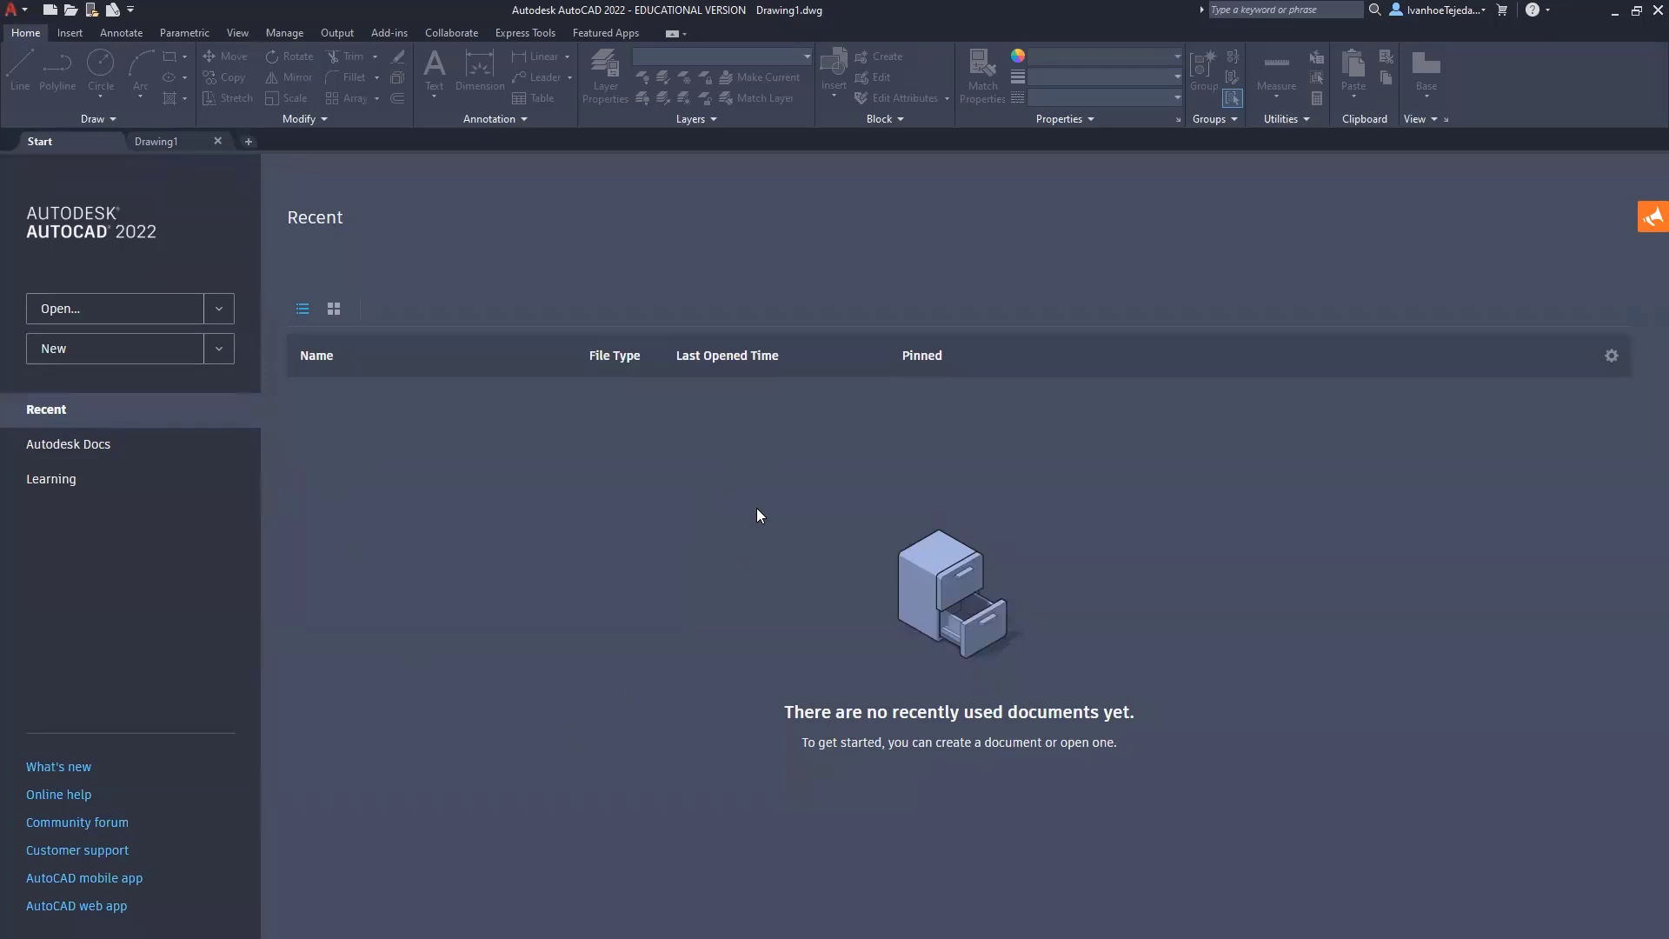
pyautogui.moveTo(169, 141)
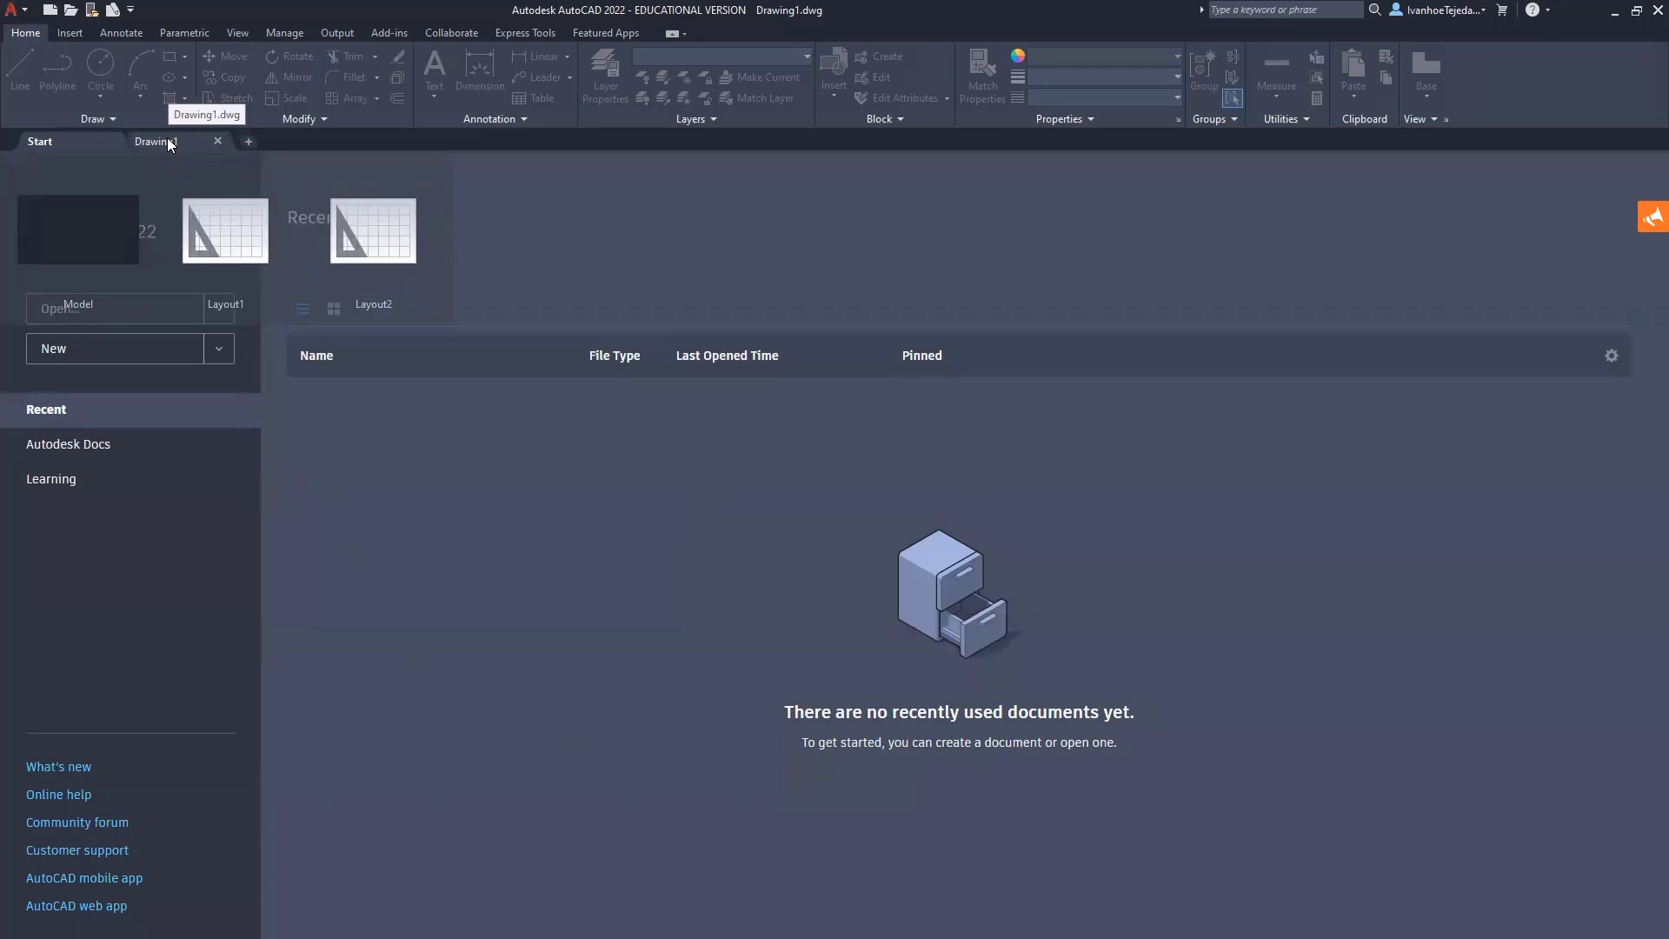
pyautogui.click(168, 141)
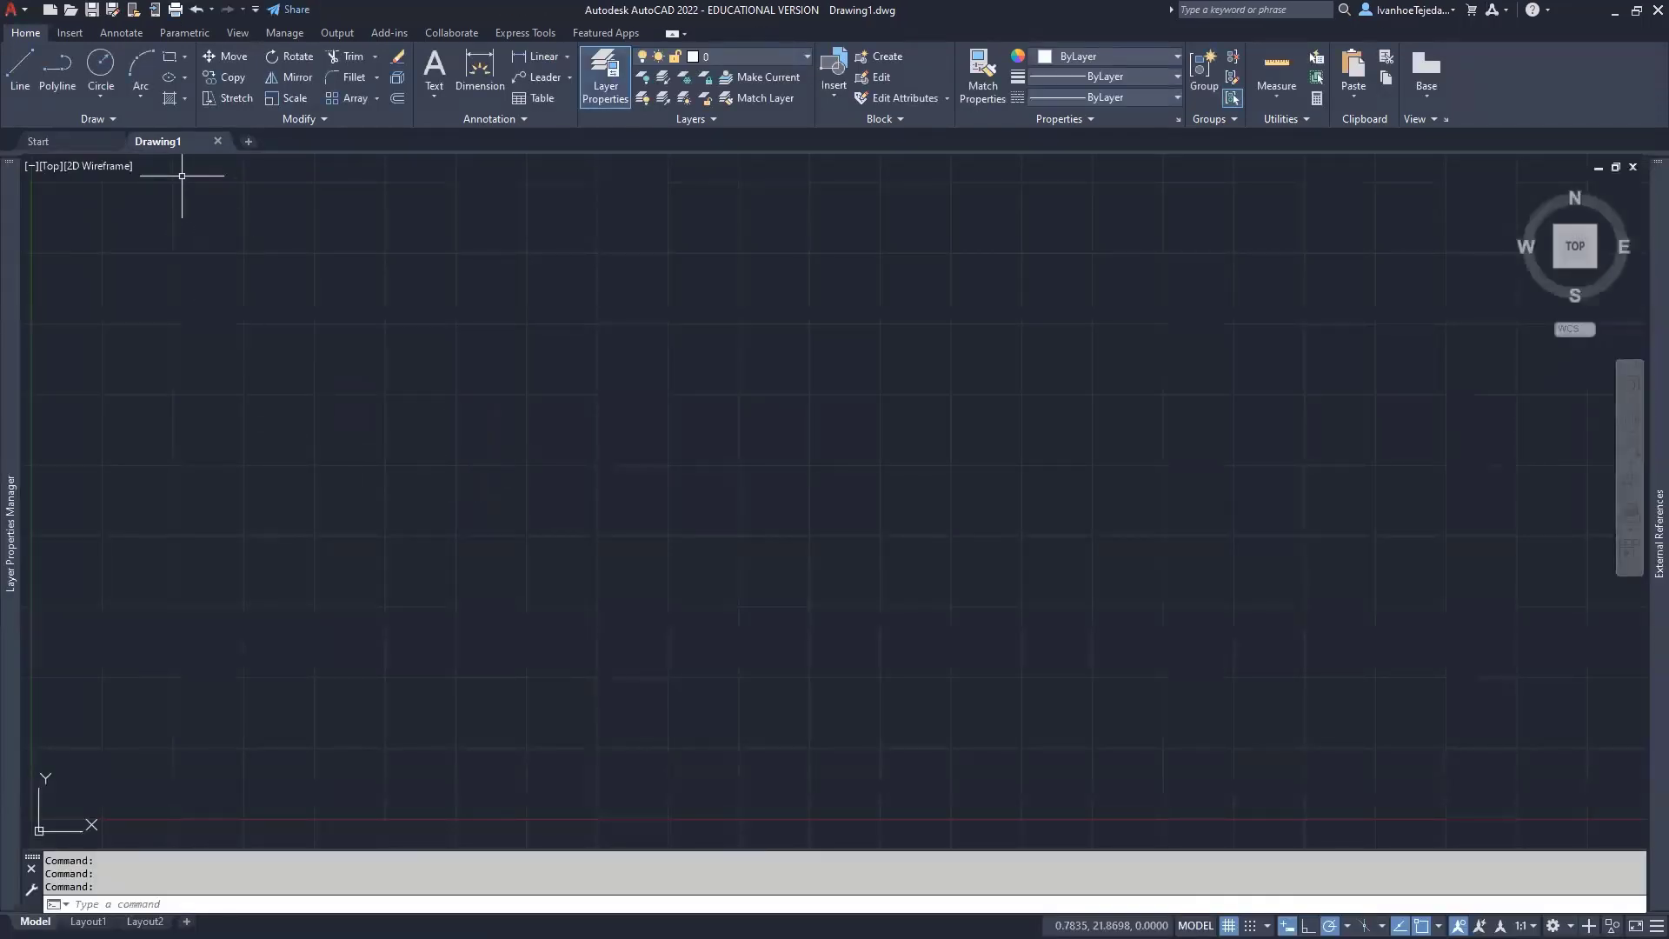
pyautogui.moveTo(173, 145)
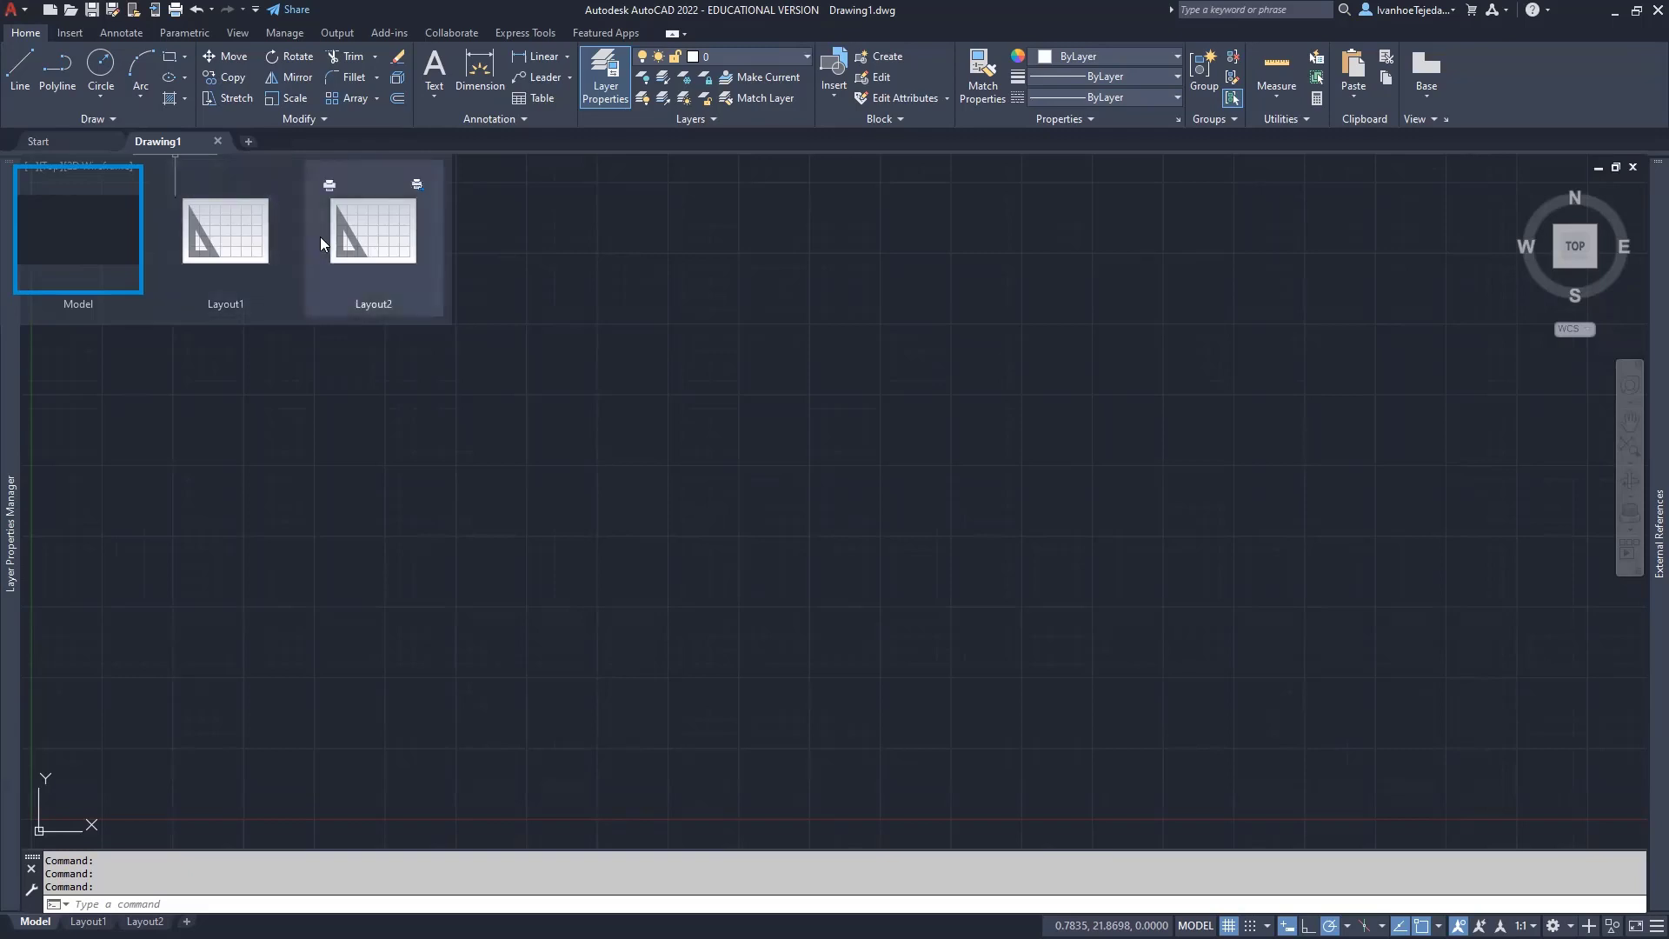
pyautogui.click(91, 245)
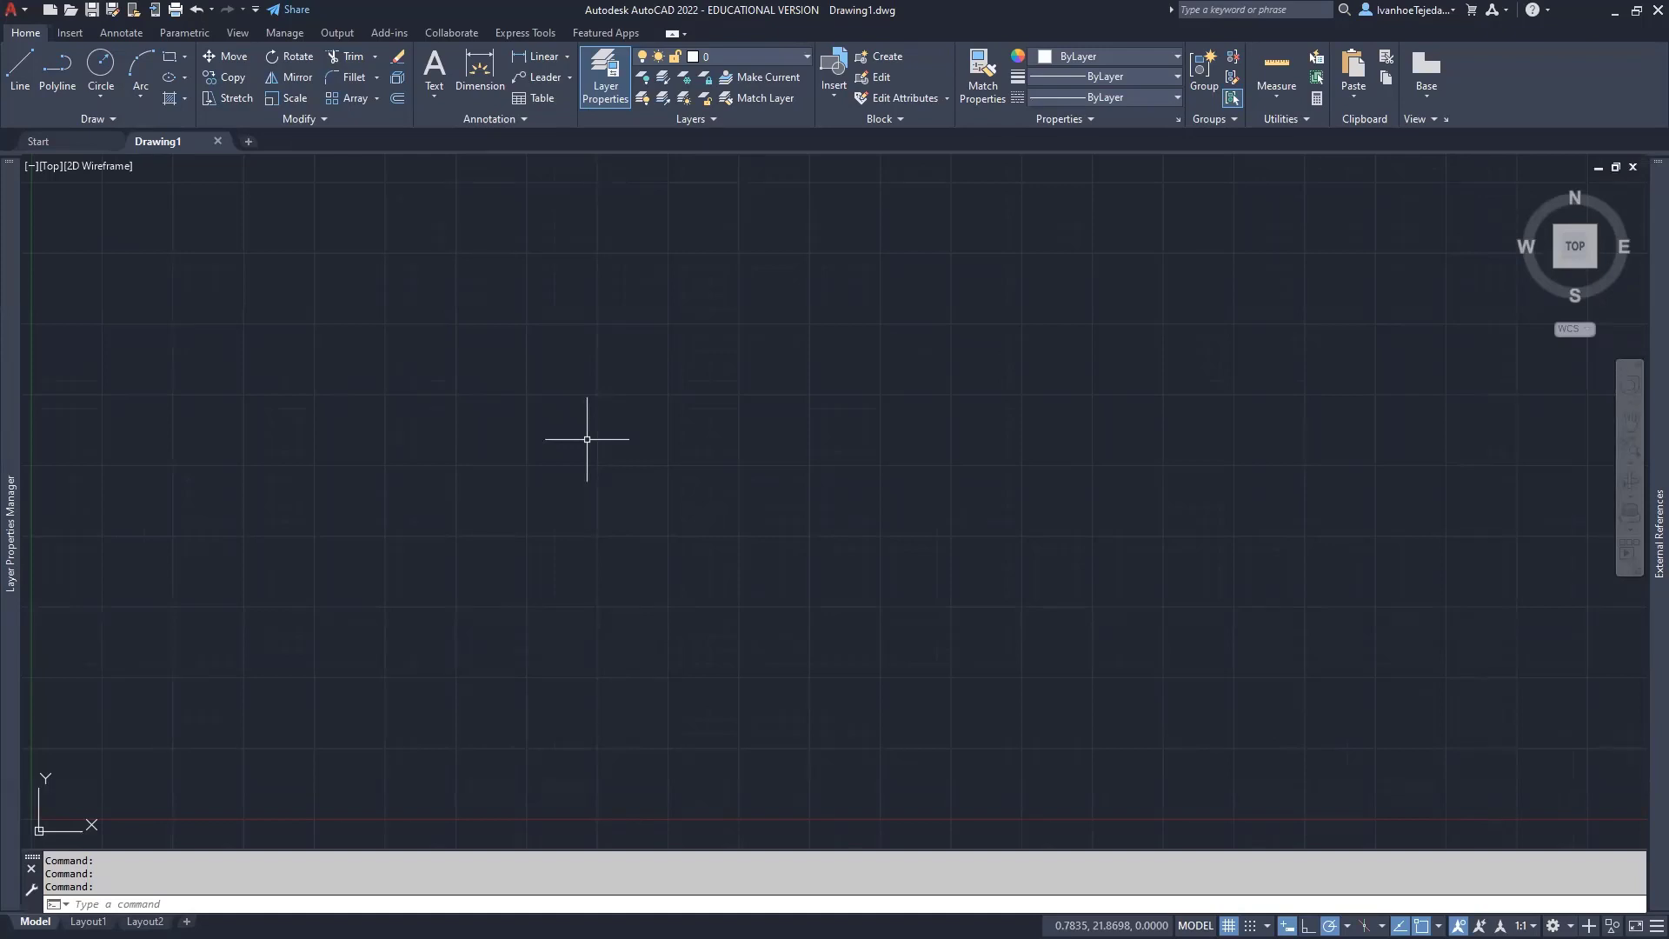
# Create a second drawing from the acad.dwt template and close it again after switching between the open drawings.
pyautogui.click(47, 140)
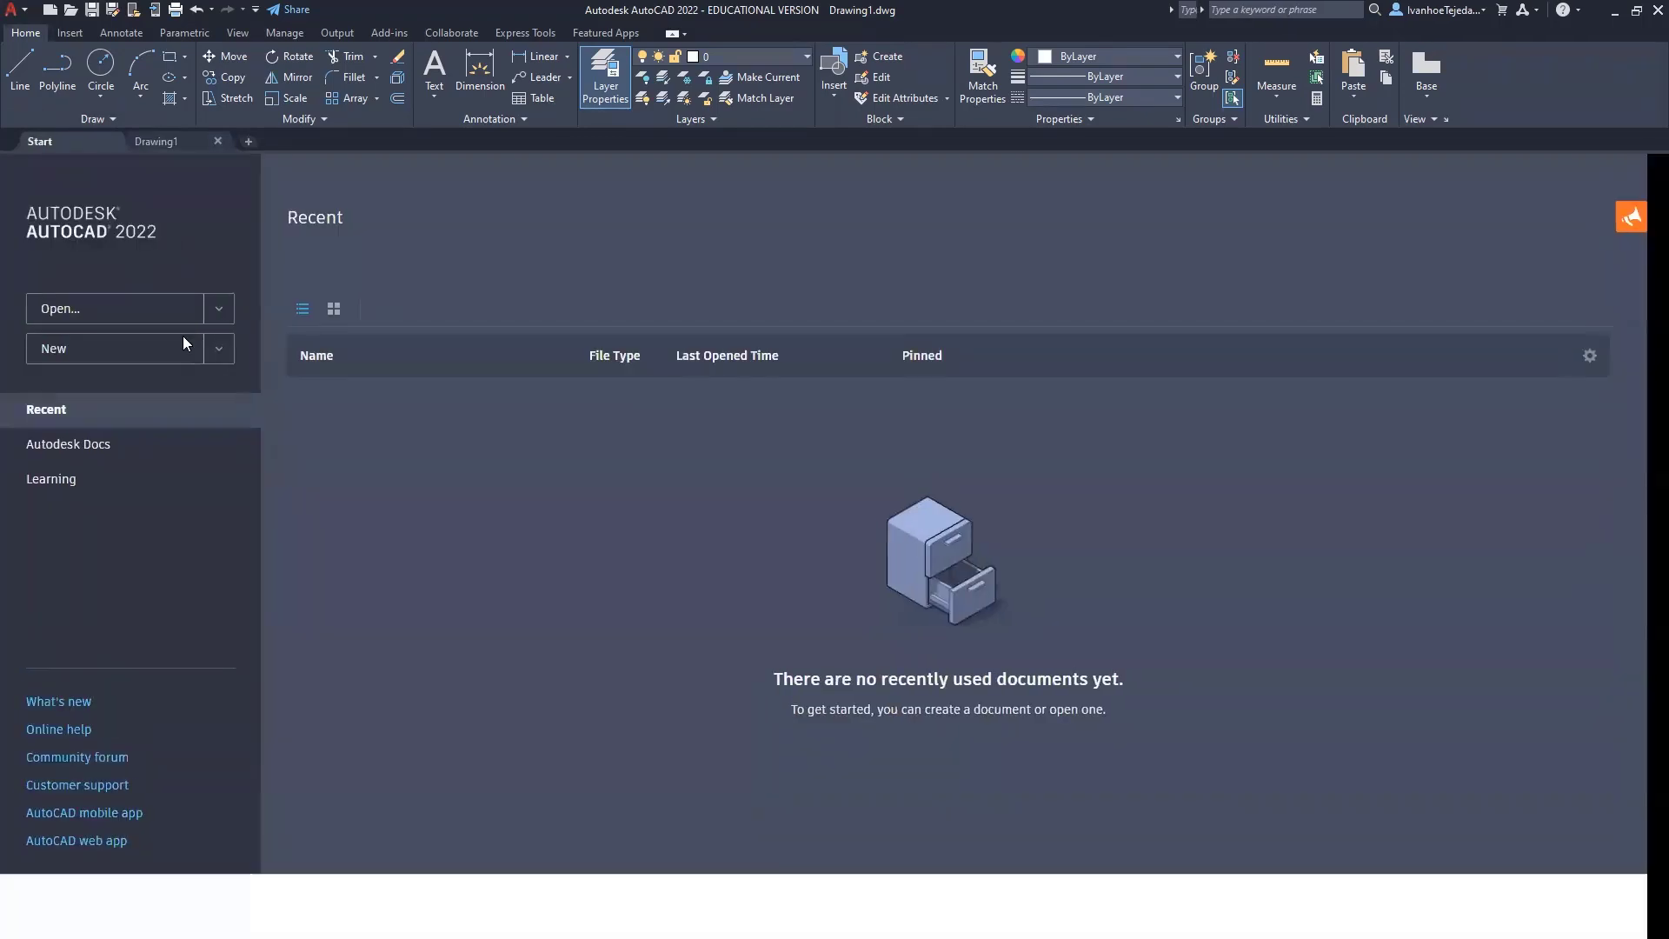
pyautogui.click(224, 356)
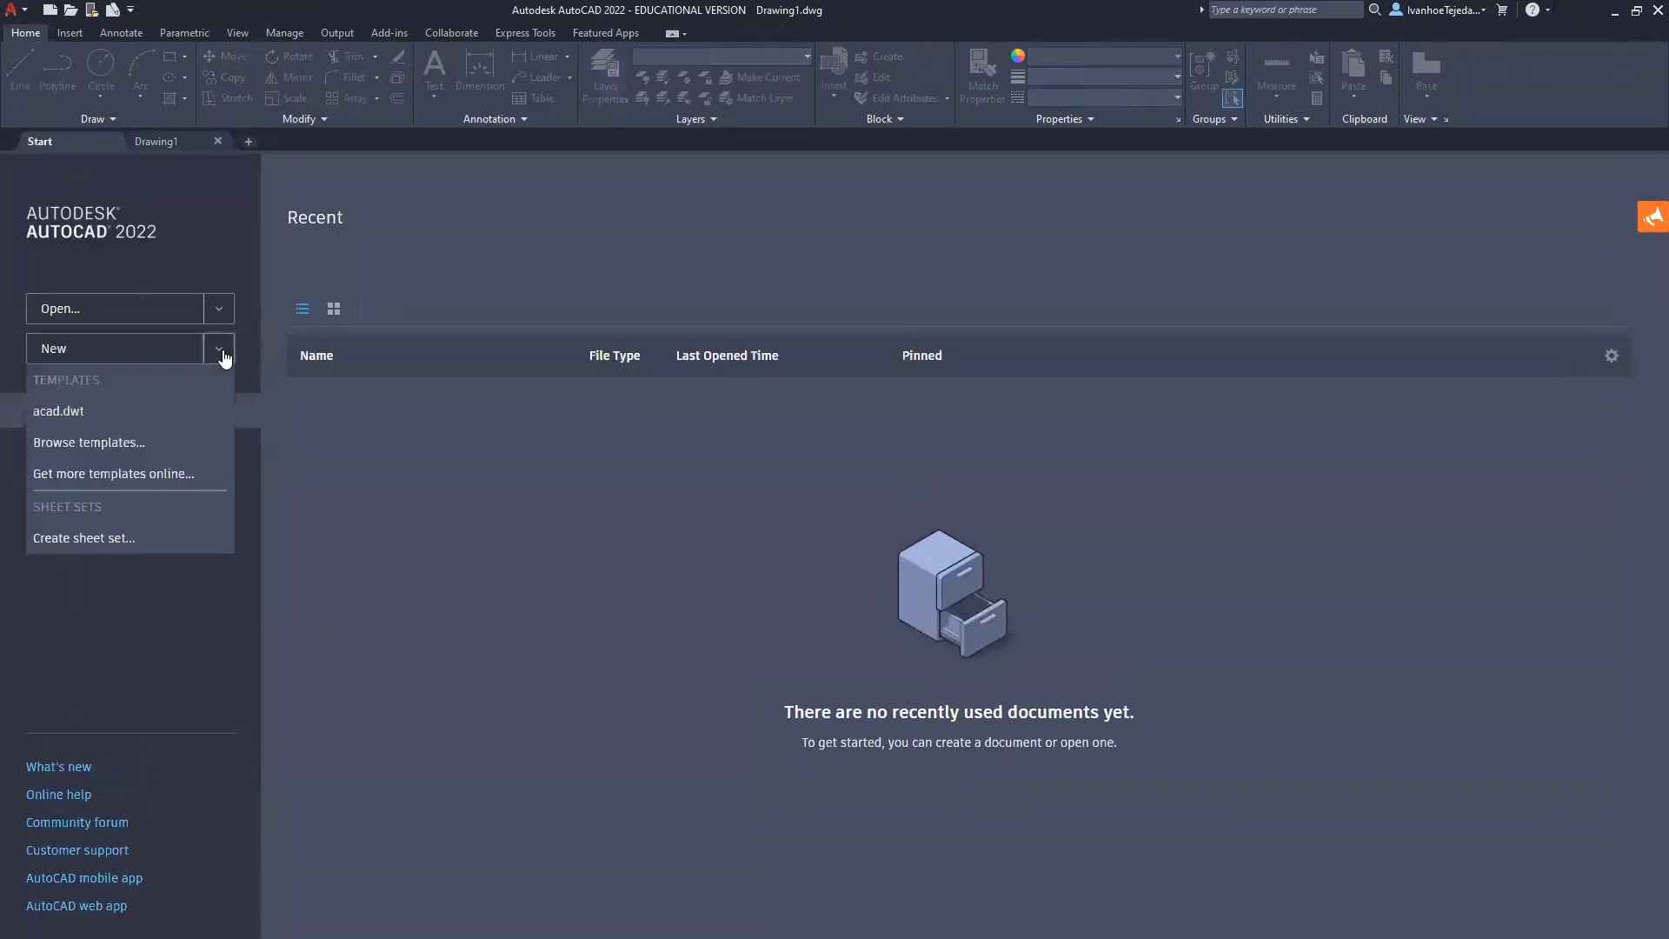
pyautogui.click(72, 414)
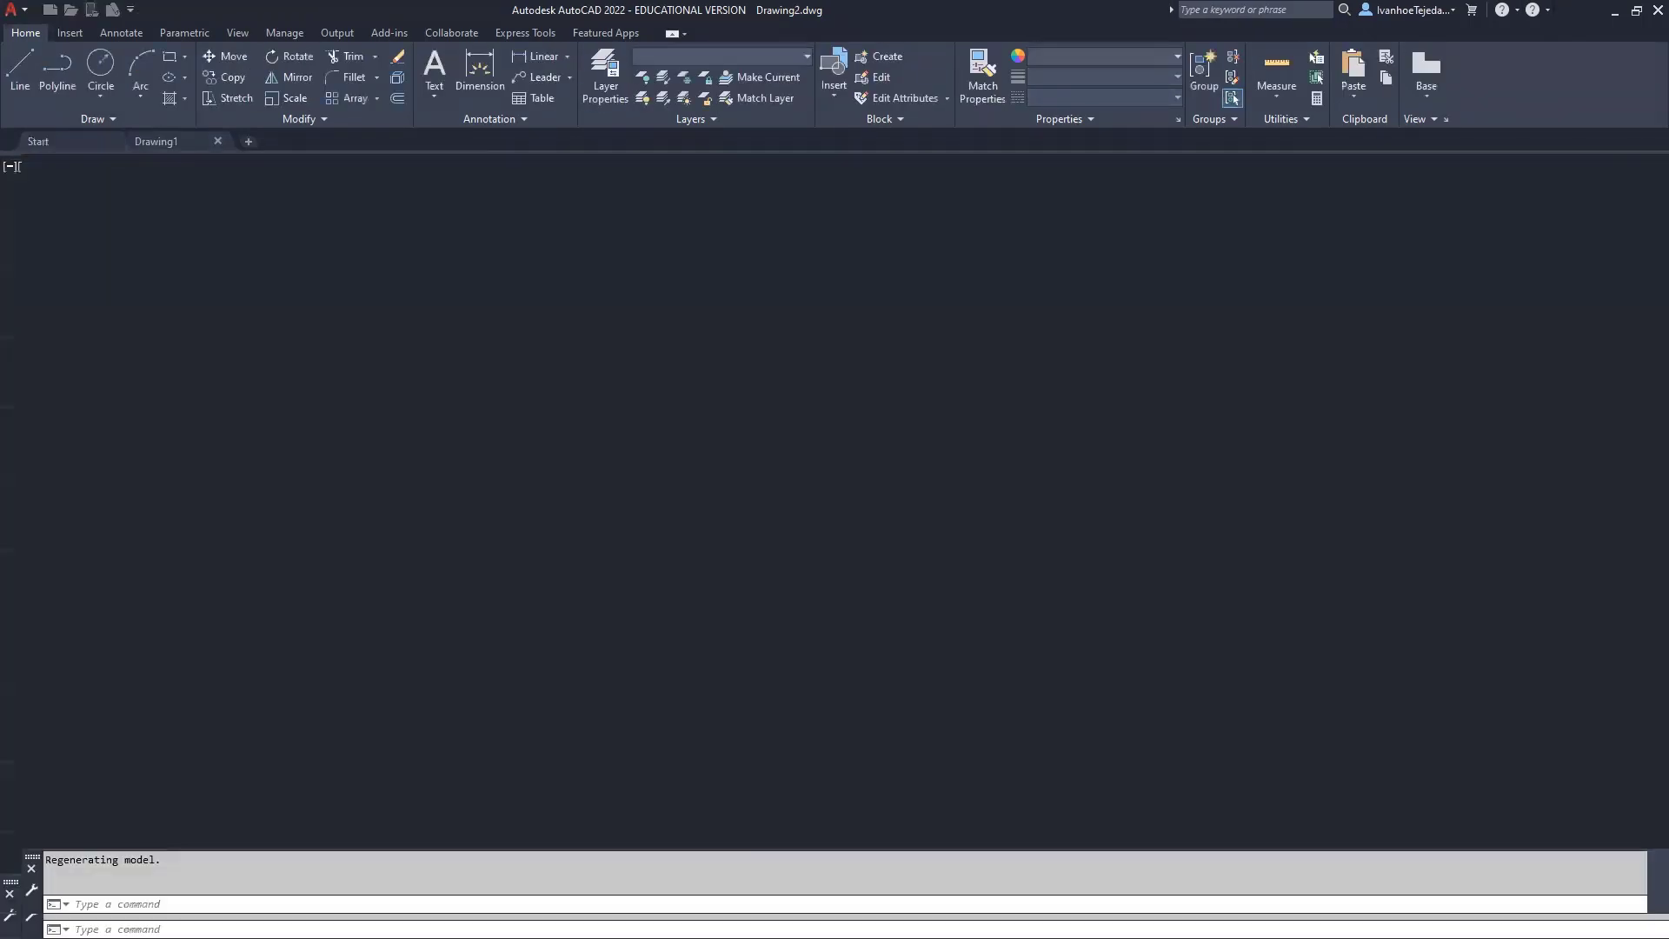
pyautogui.click(158, 138)
pyautogui.click(259, 142)
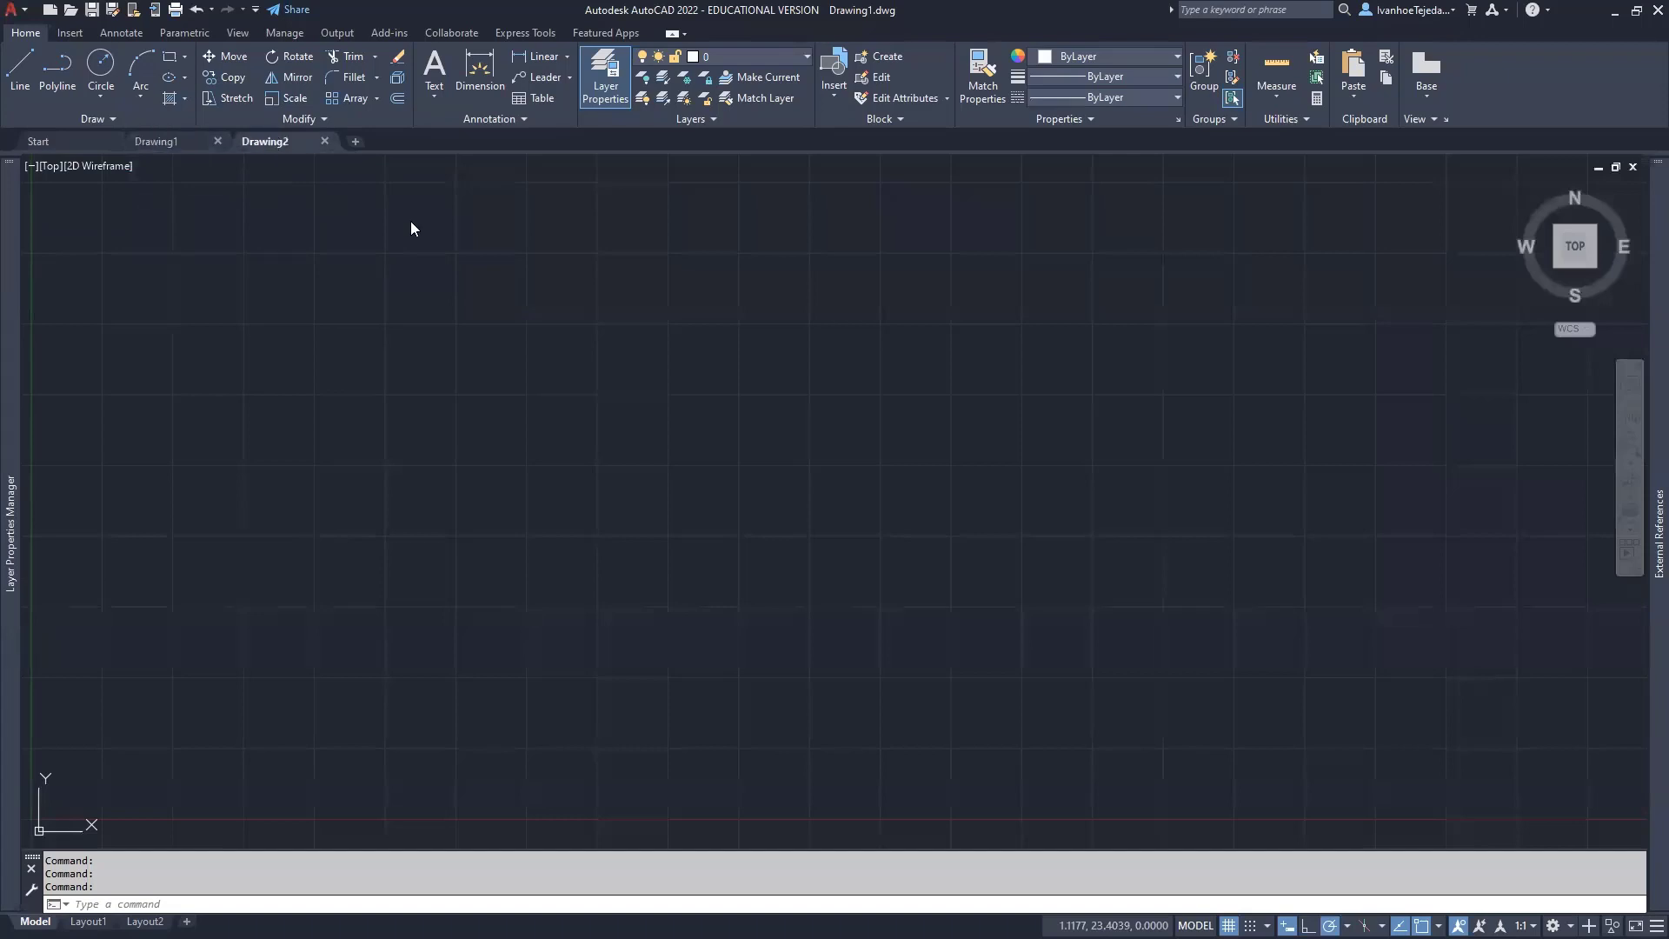
pyautogui.click(325, 141)
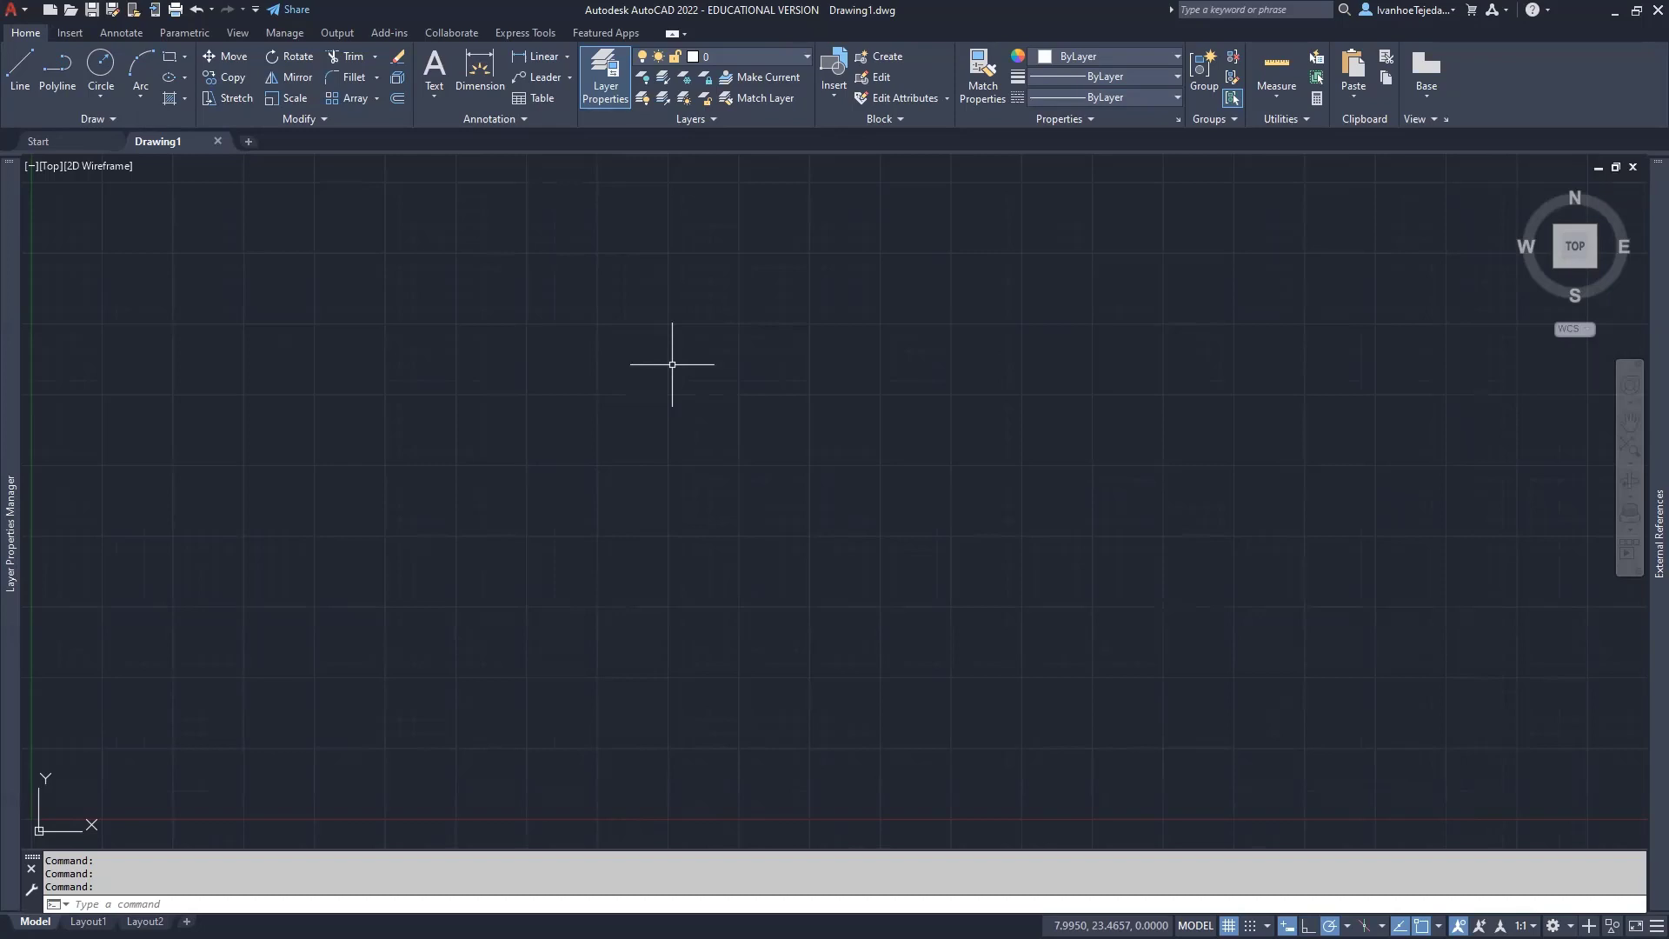
# Undock the command line and float it over the middle of the drawing area.
pyautogui.scroll(-2, 672, 364)
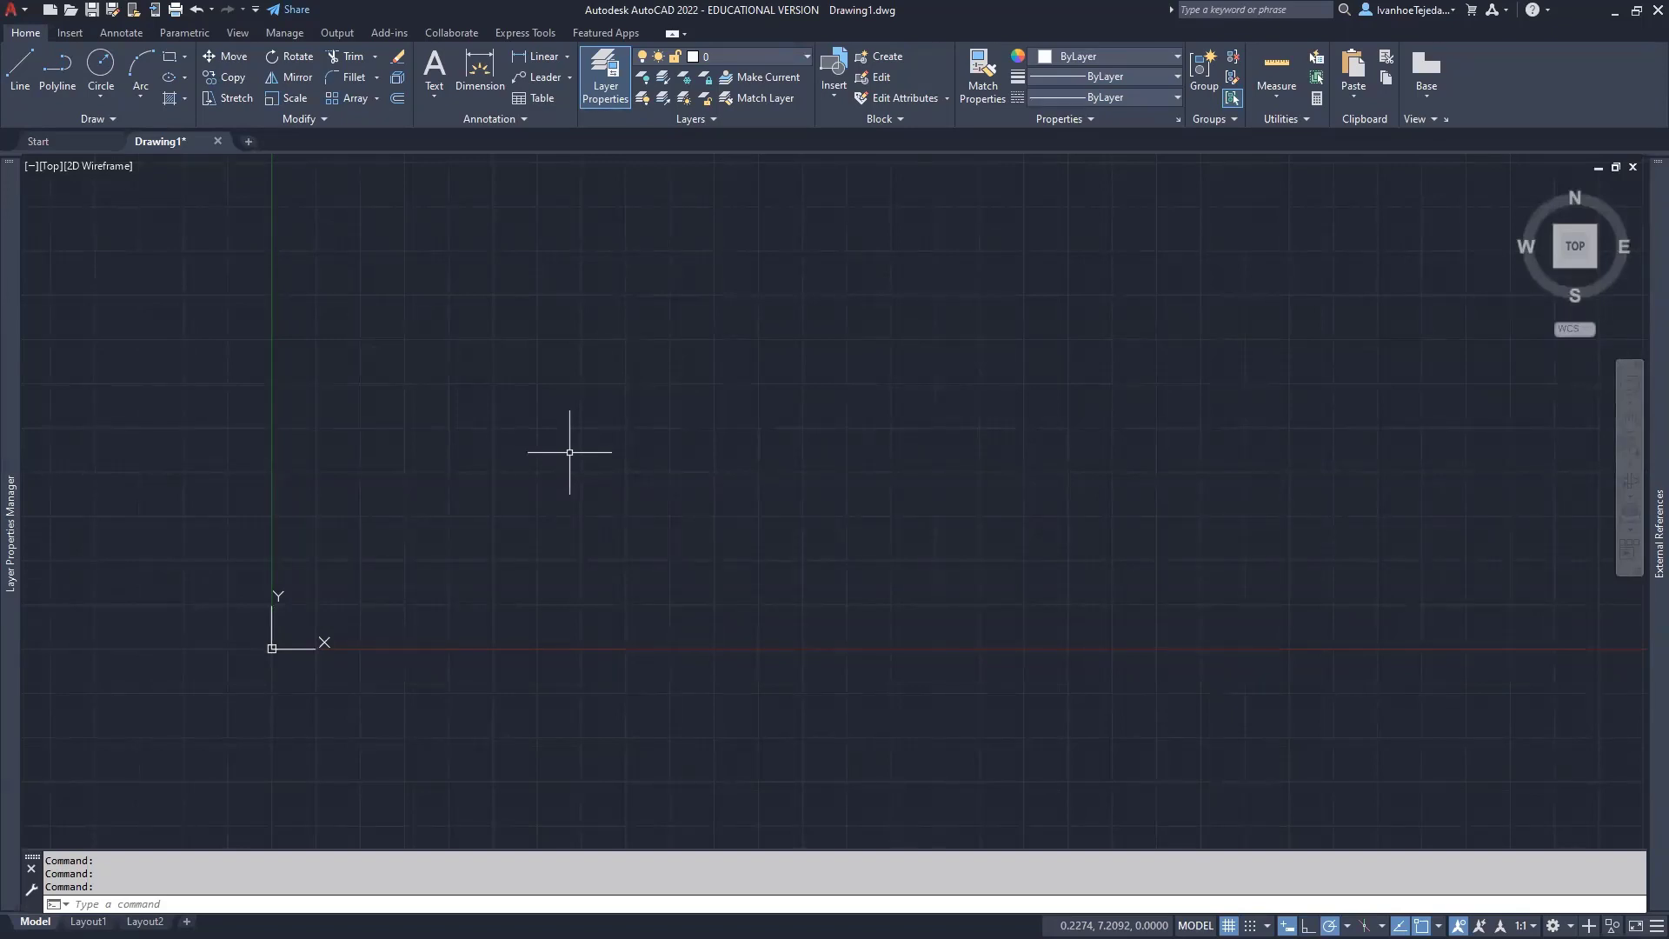
pyautogui.scroll(4, 753, 413)
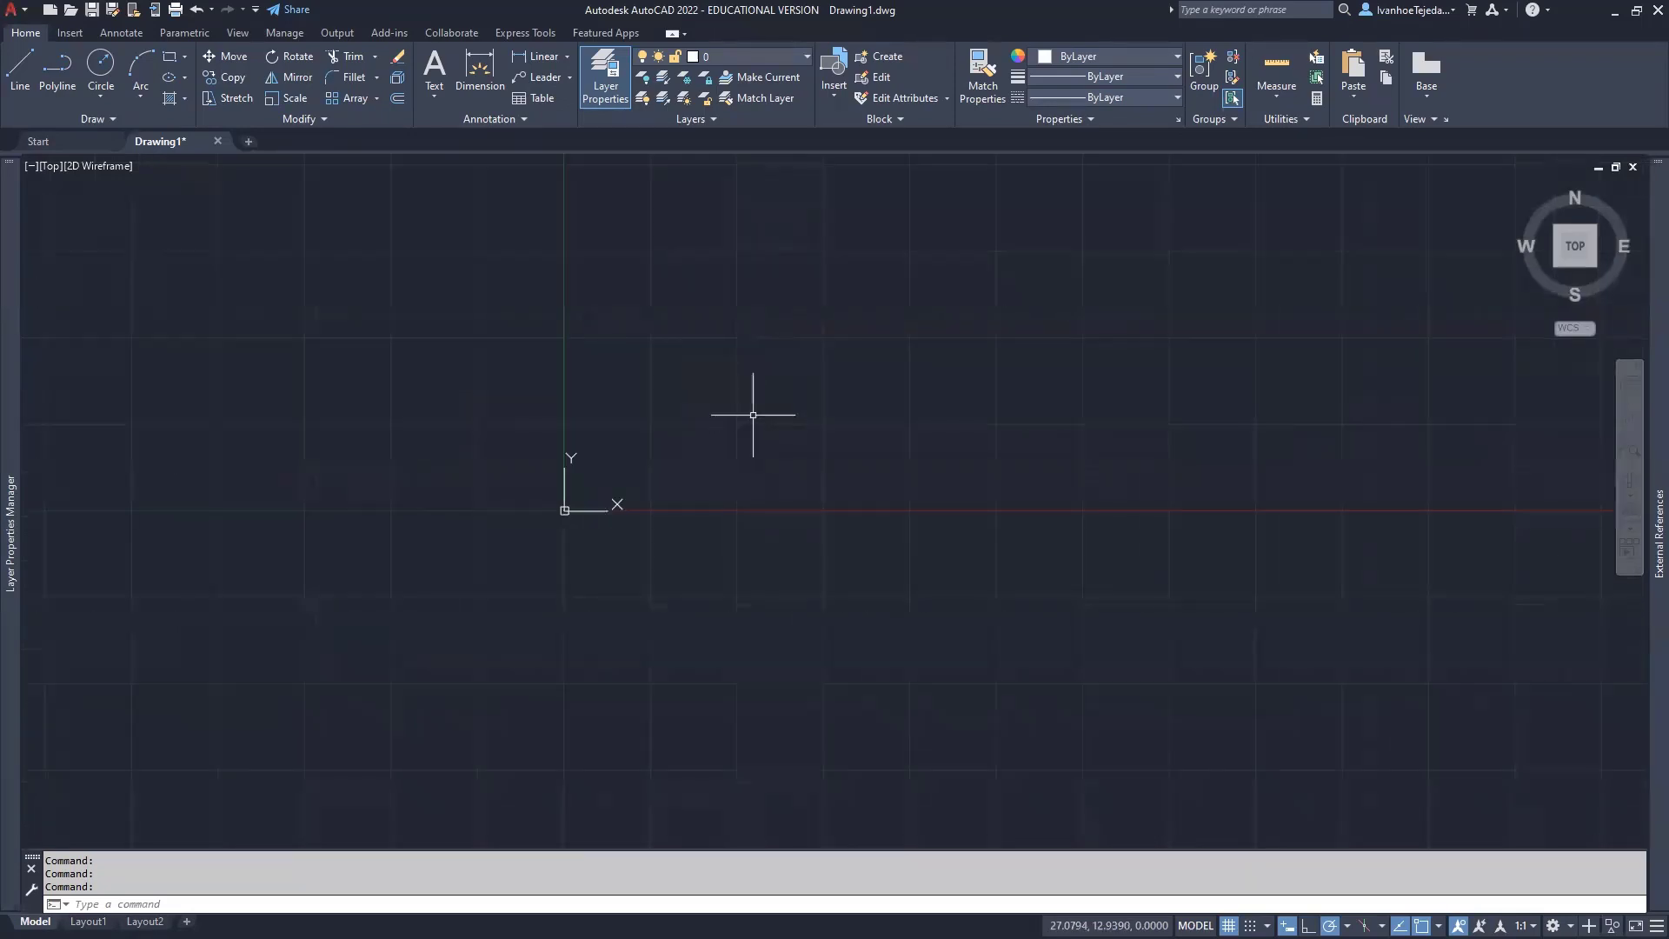
pyautogui.moveTo(748, 383); pyautogui.dragTo(740, 541, button='middle')
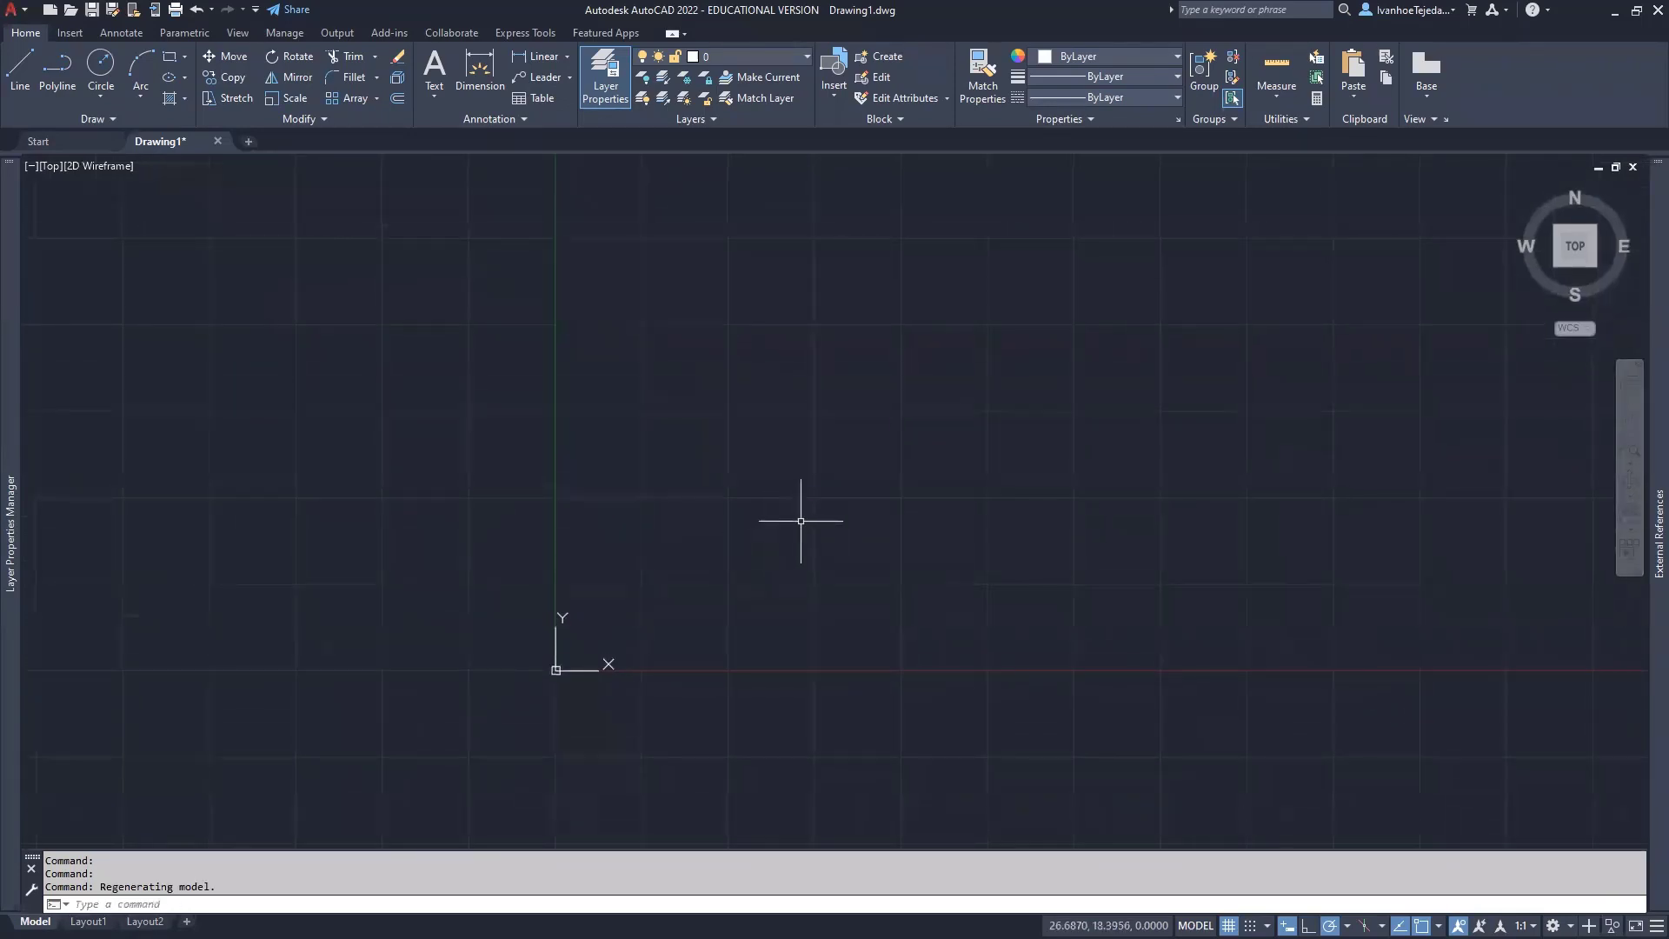
pyautogui.scroll(-2, 804, 521)
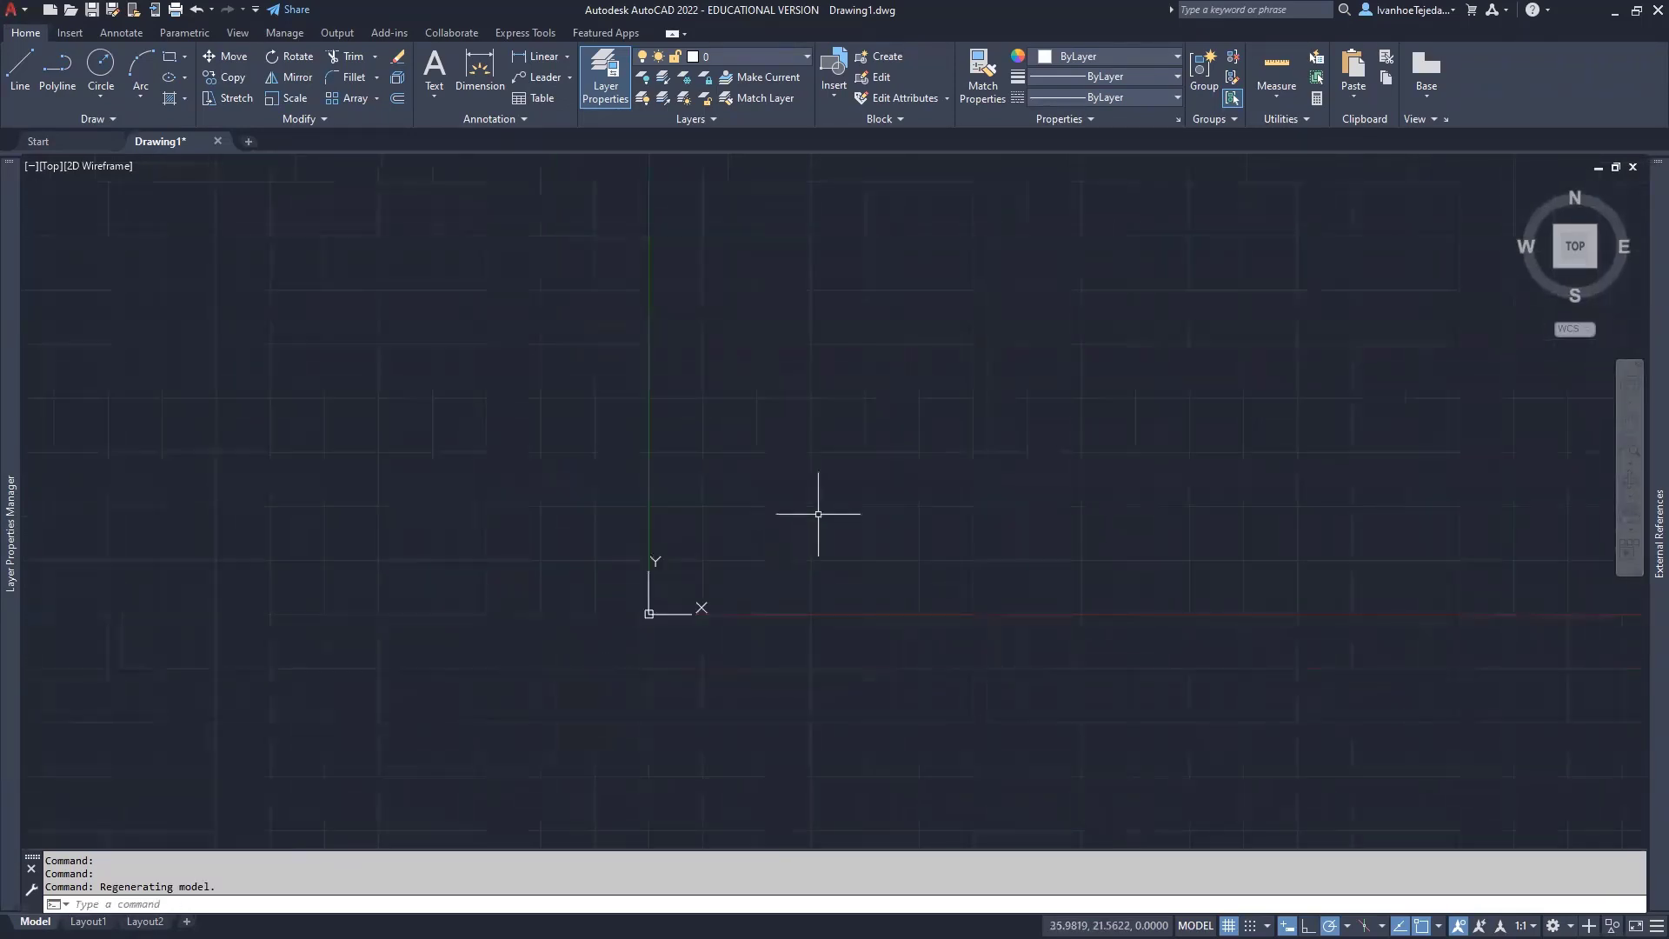
pyautogui.scroll(3, 797, 533)
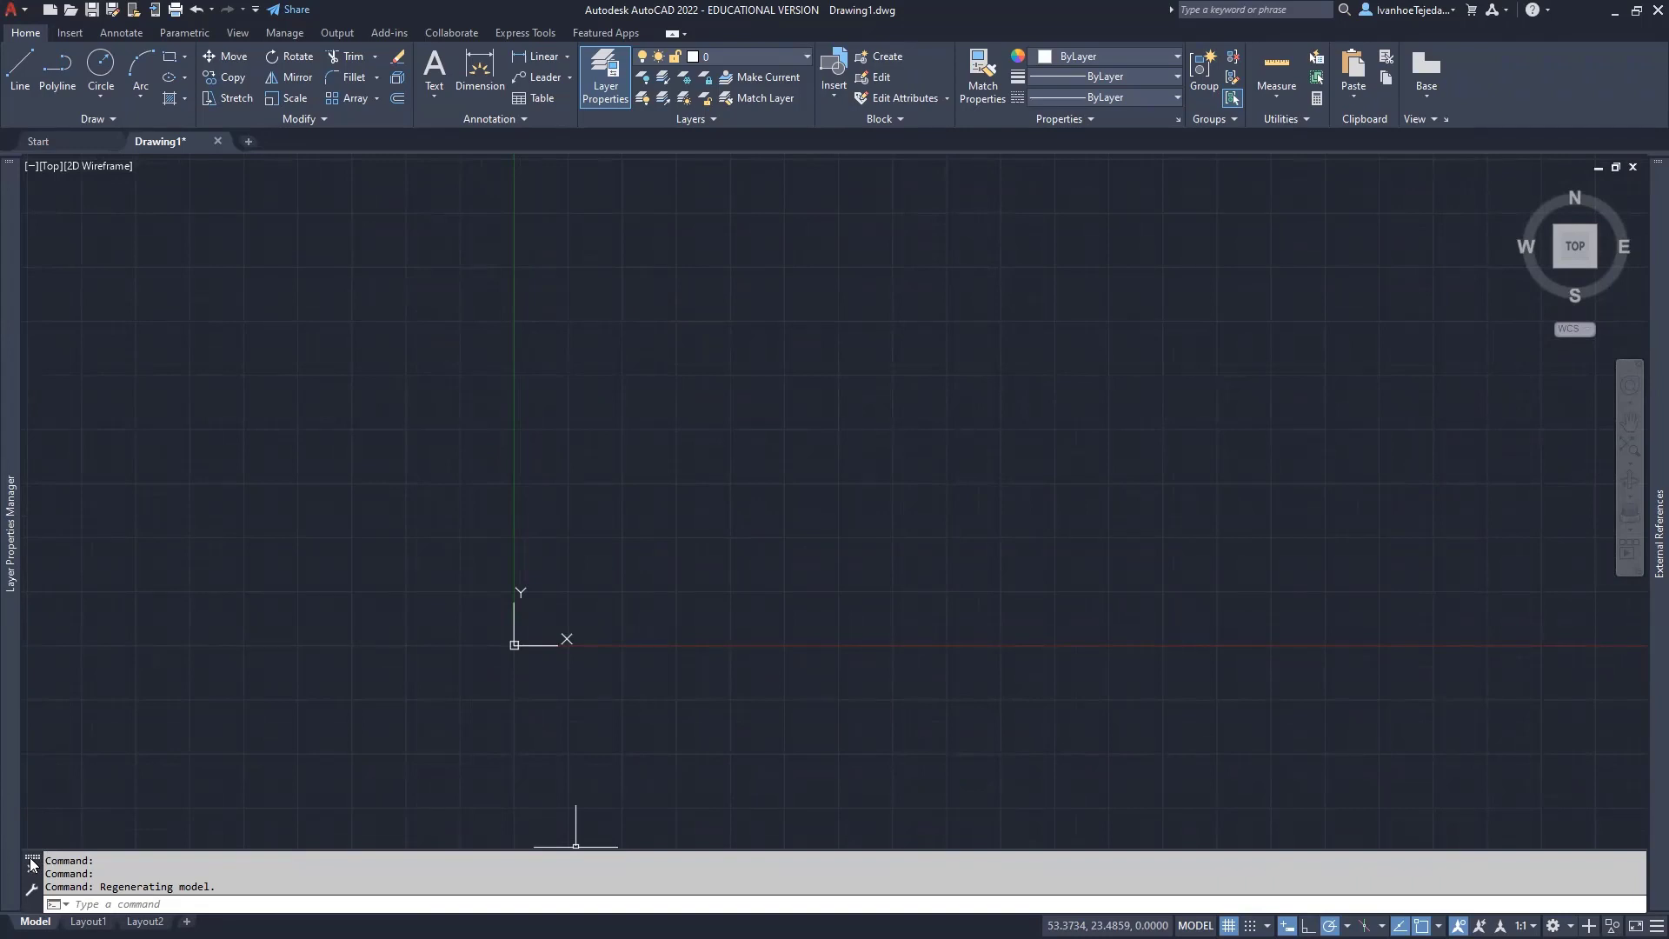
pyautogui.moveTo(31, 863)
pyautogui.mouseDown()
pyautogui.moveTo(202, 601)
pyautogui.moveTo(315, 478)
pyautogui.mouseUp()
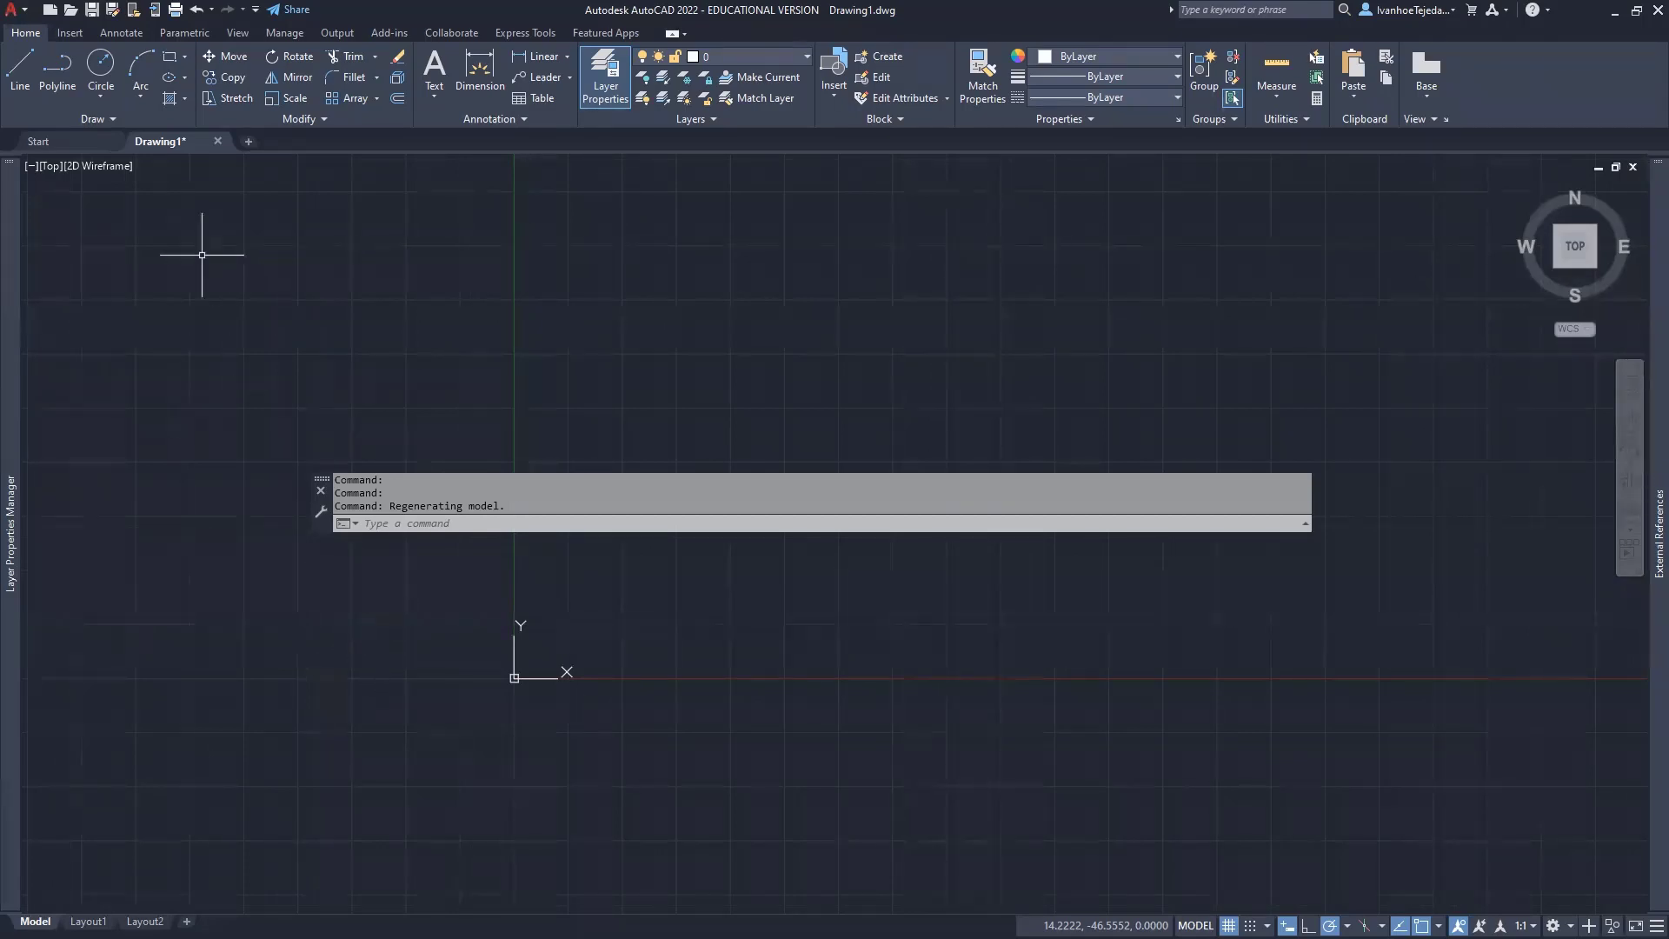
# Draw a connected zigzag of three line segments above and to the right of the origin.
pyautogui.click(20, 73)
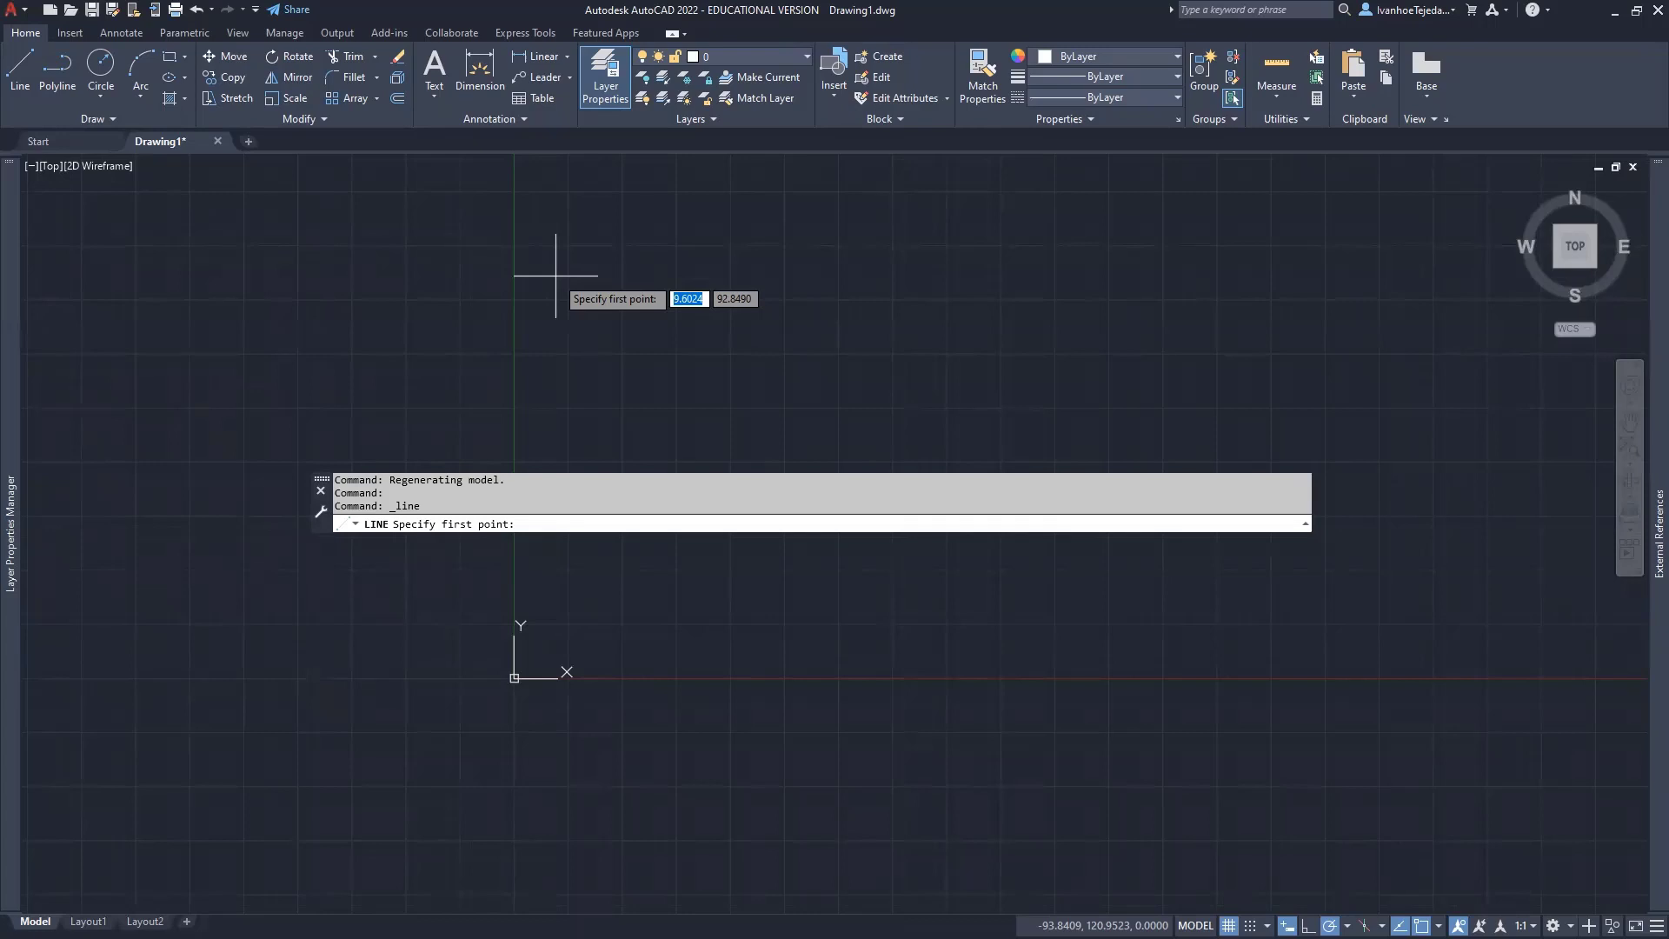
pyautogui.click(615, 308)
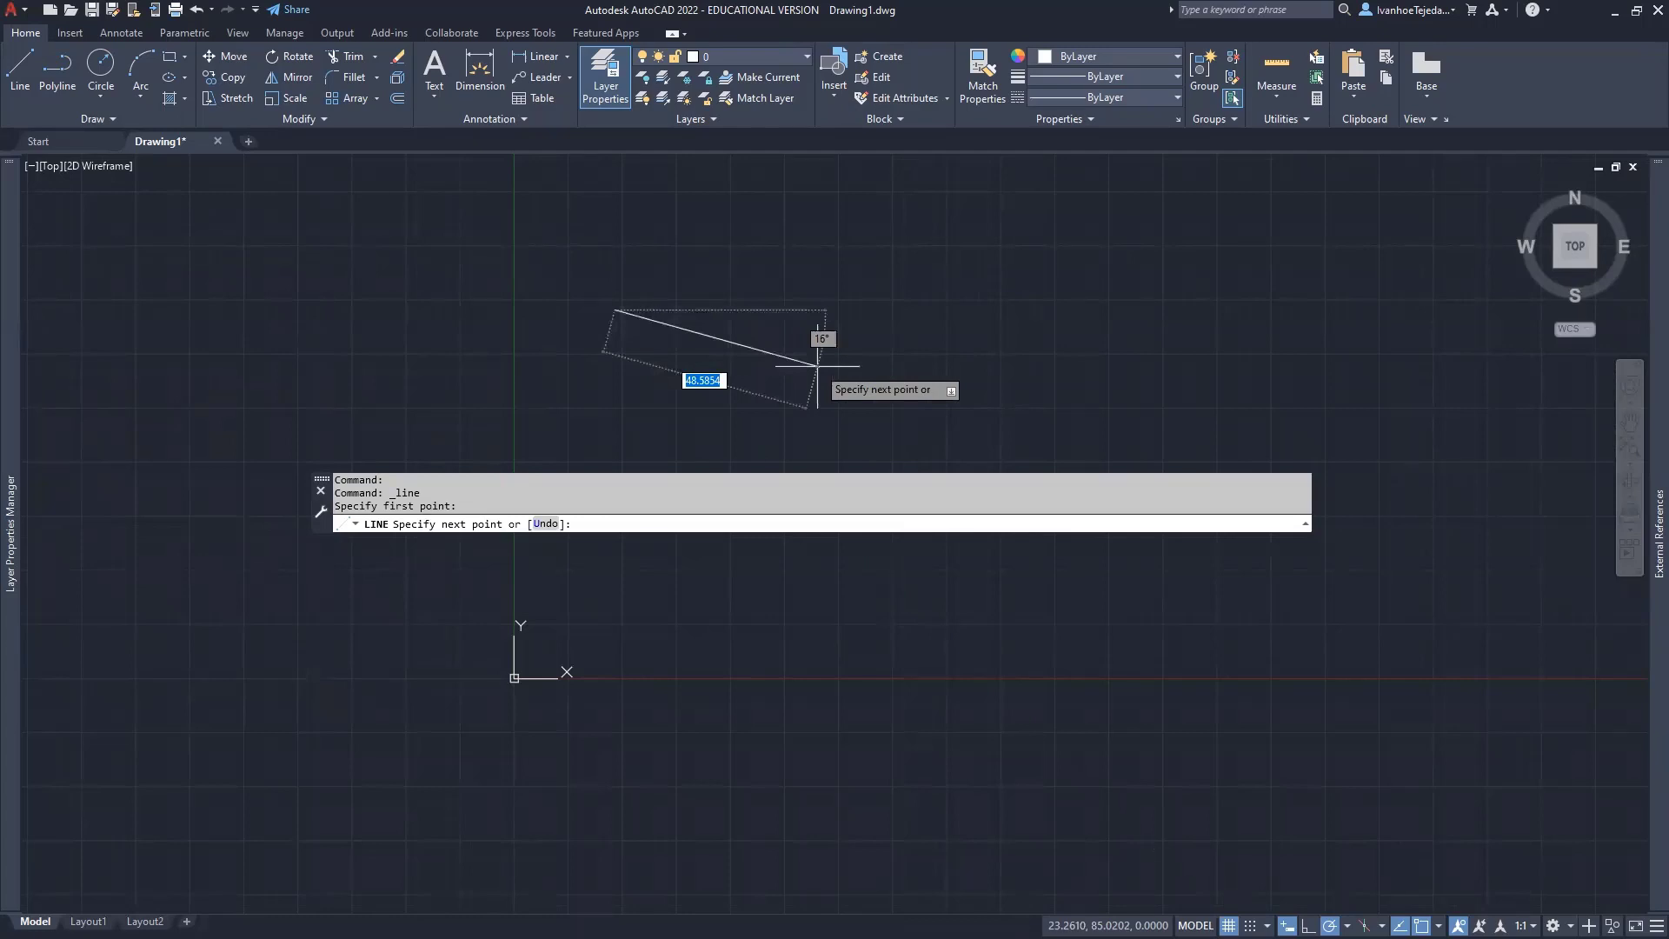
pyautogui.click(1010, 209)
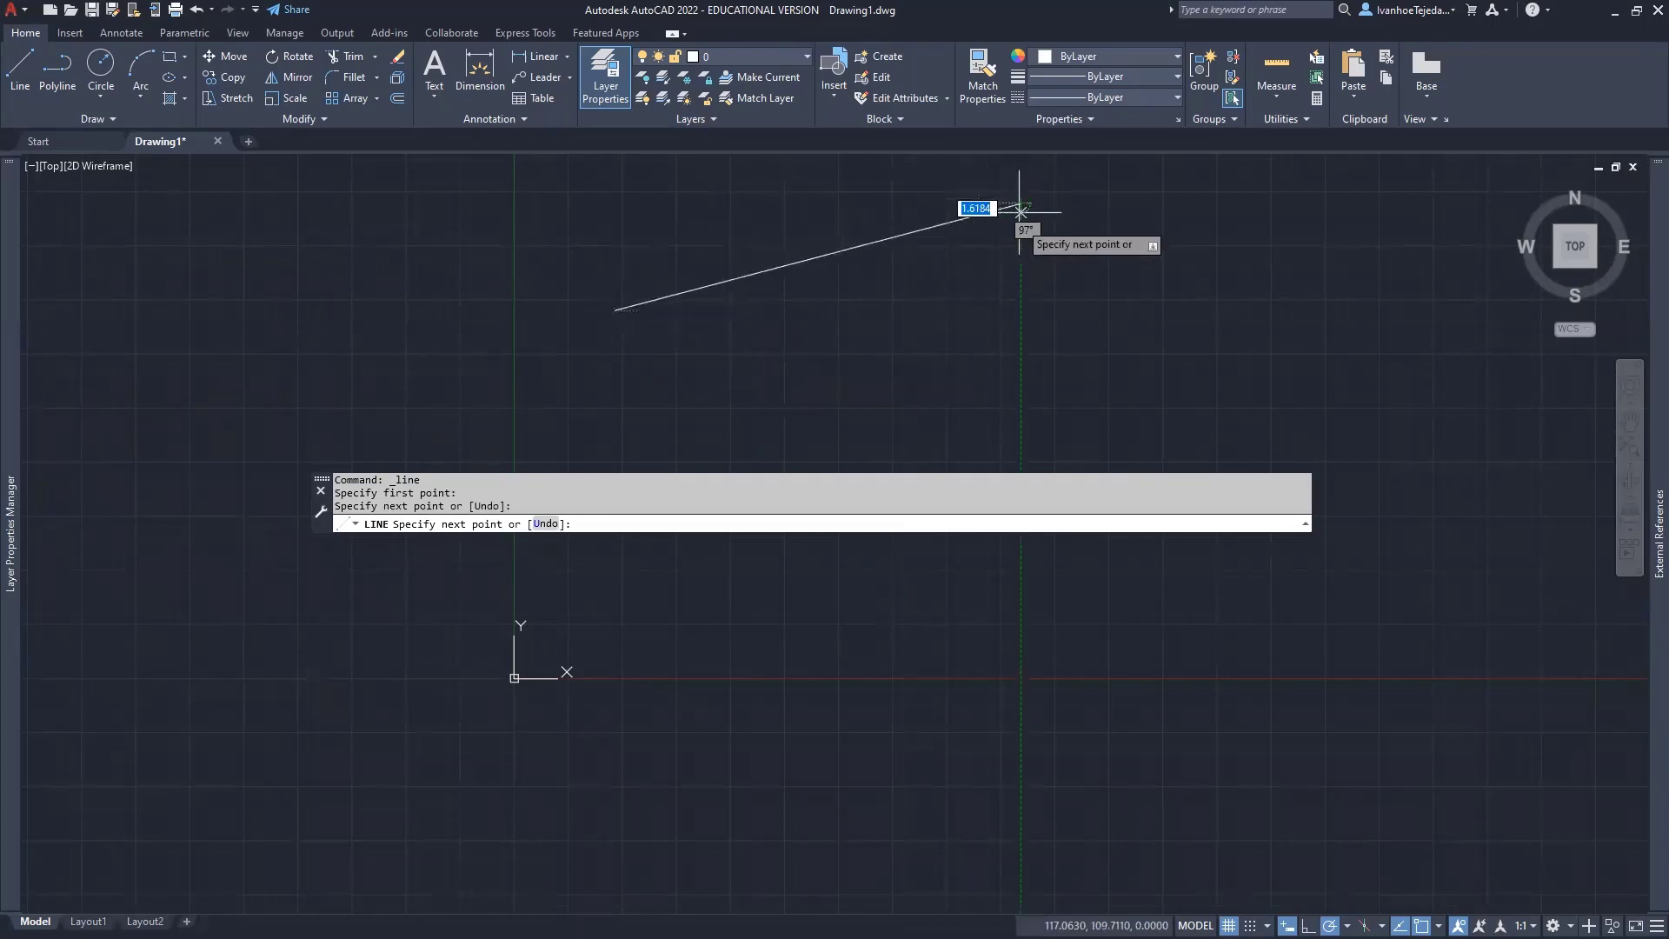
pyautogui.click(640, 644)
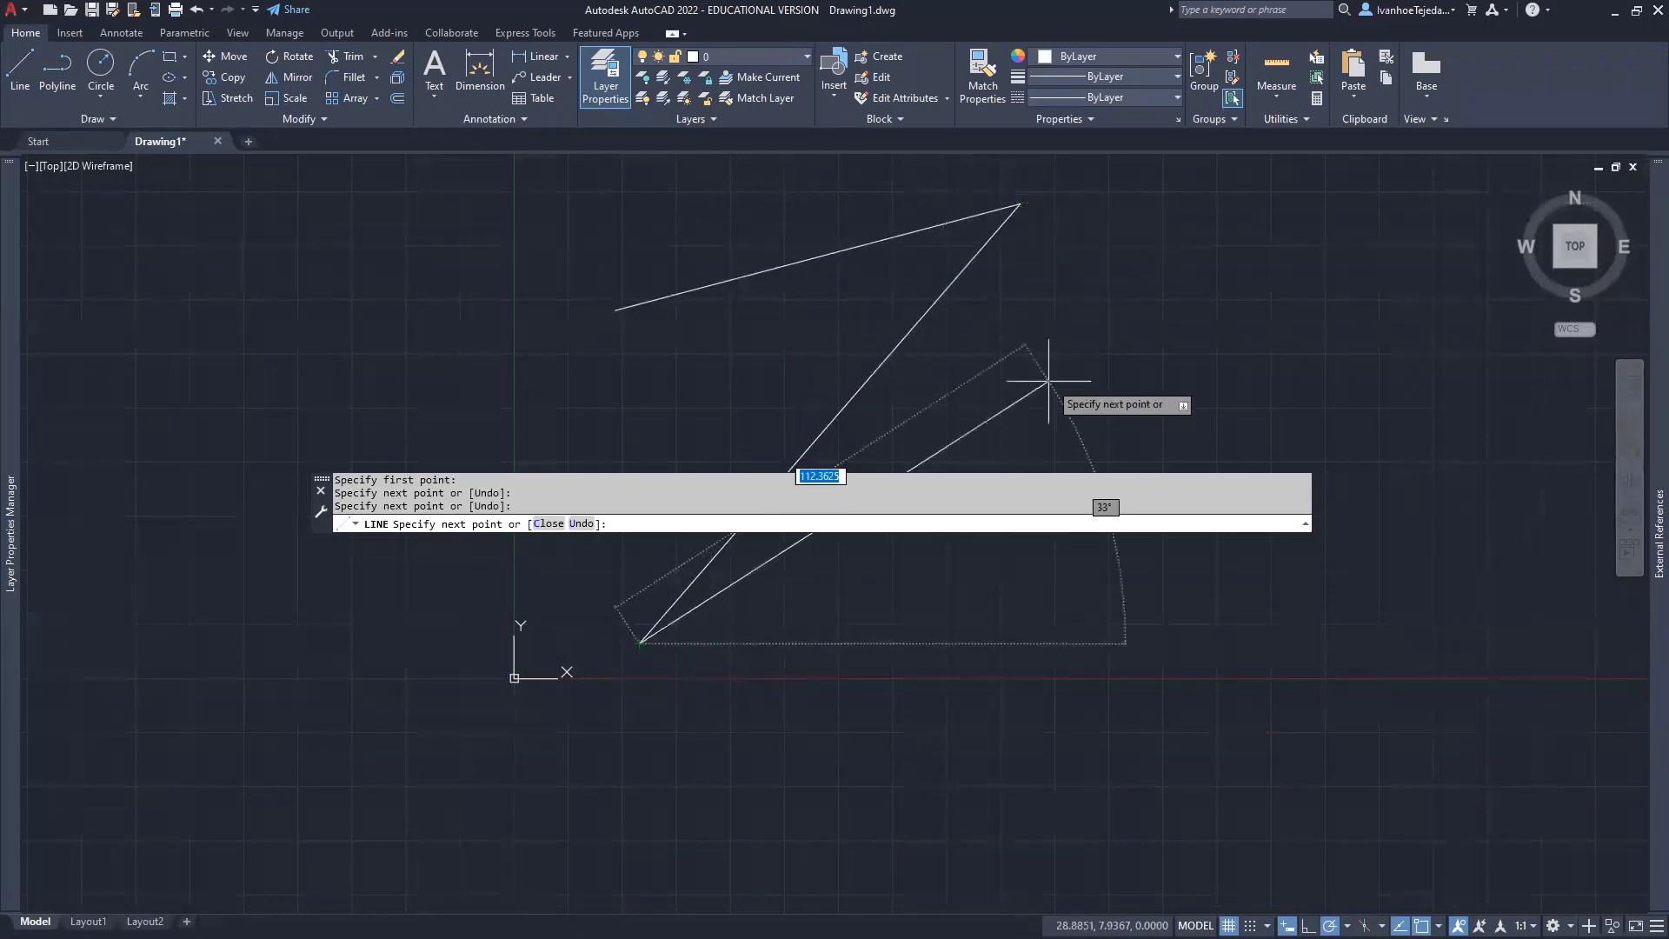
pyautogui.click(1067, 361)
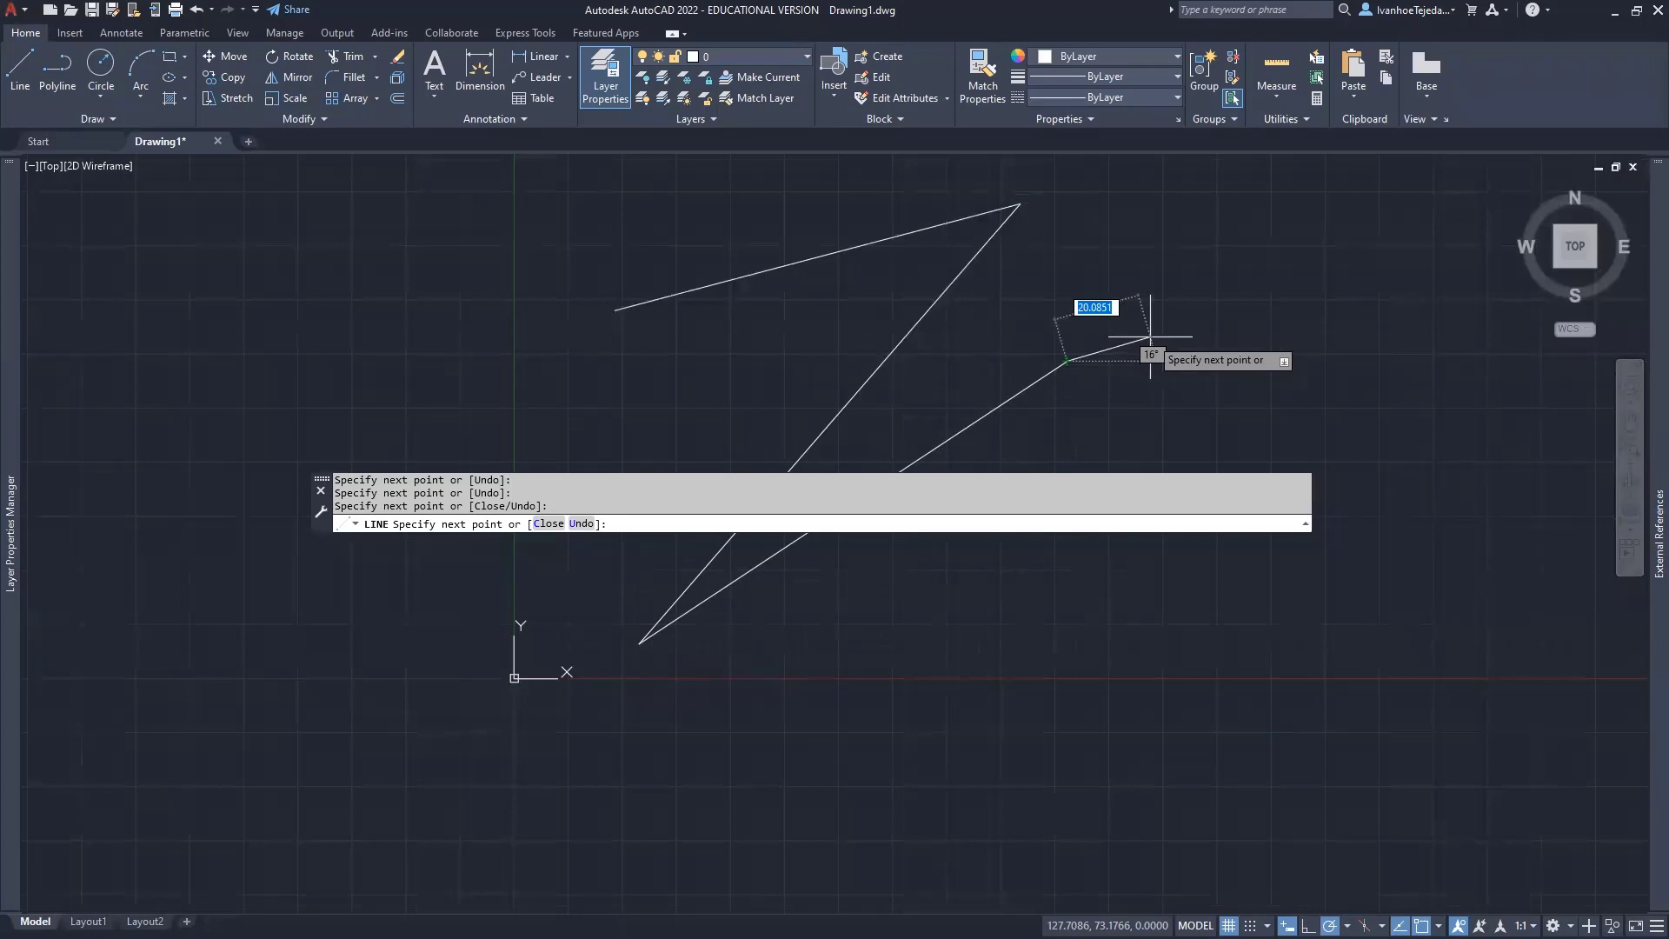
pyautogui.press('Return')
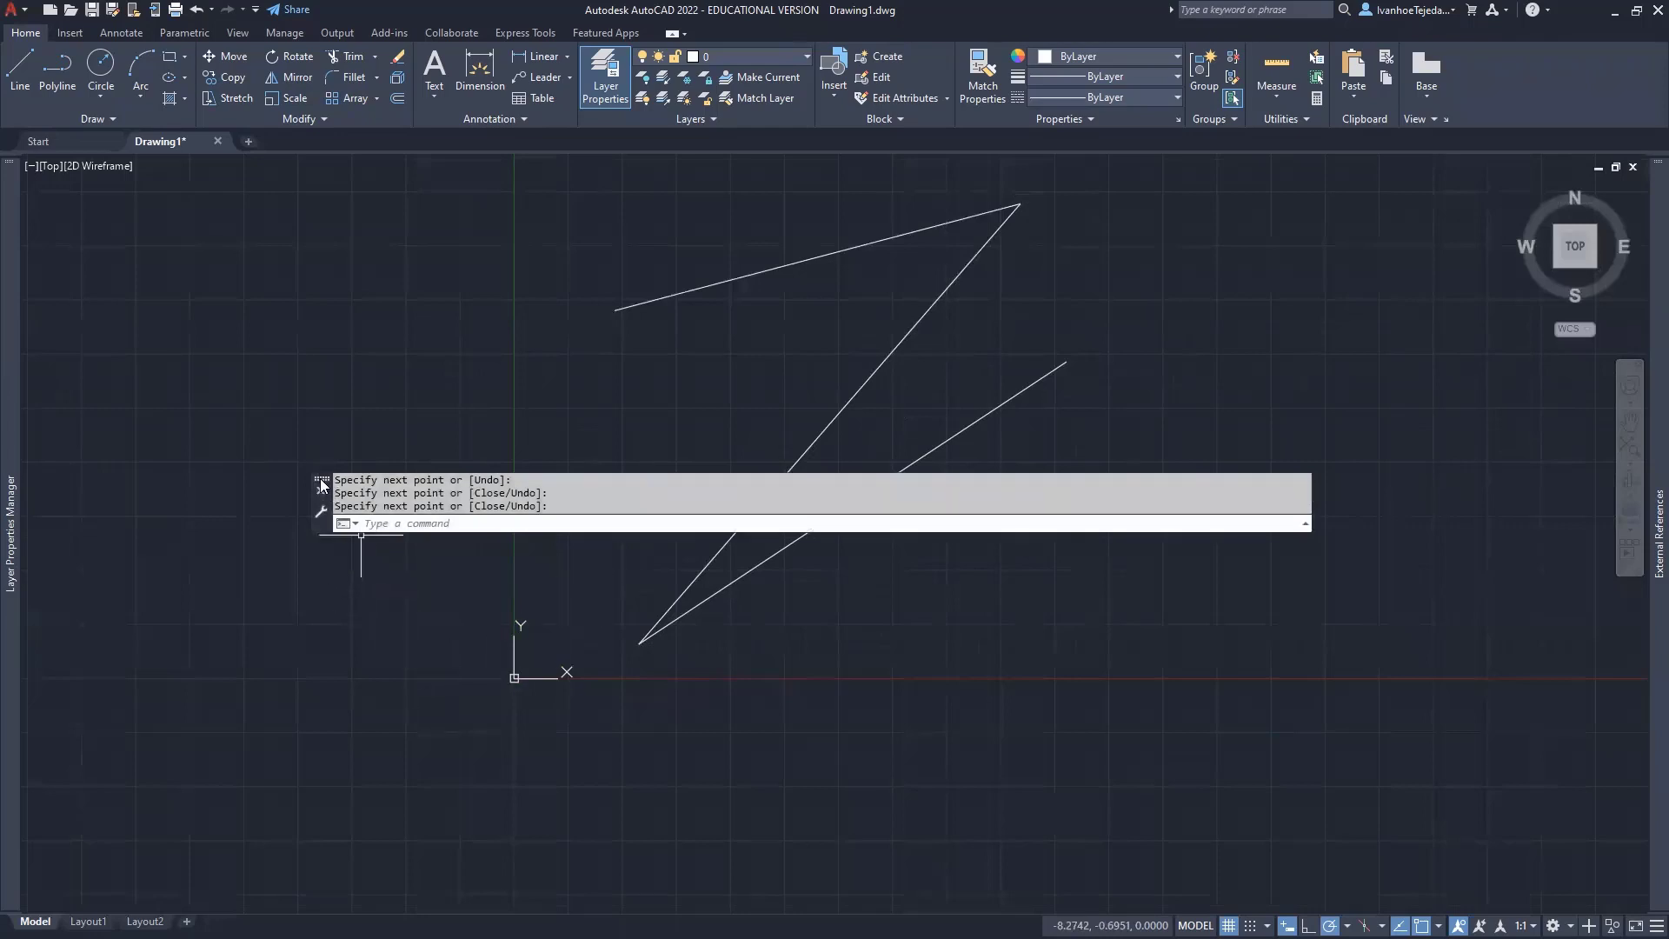
# Dock the command line below the drawing area, then enlarge its history area and shrink it back to a few lines.
pyautogui.moveTo(322, 484)
pyautogui.mouseDown()
pyautogui.moveTo(344, 588)
pyautogui.moveTo(349, 883)
pyautogui.mouseUp()
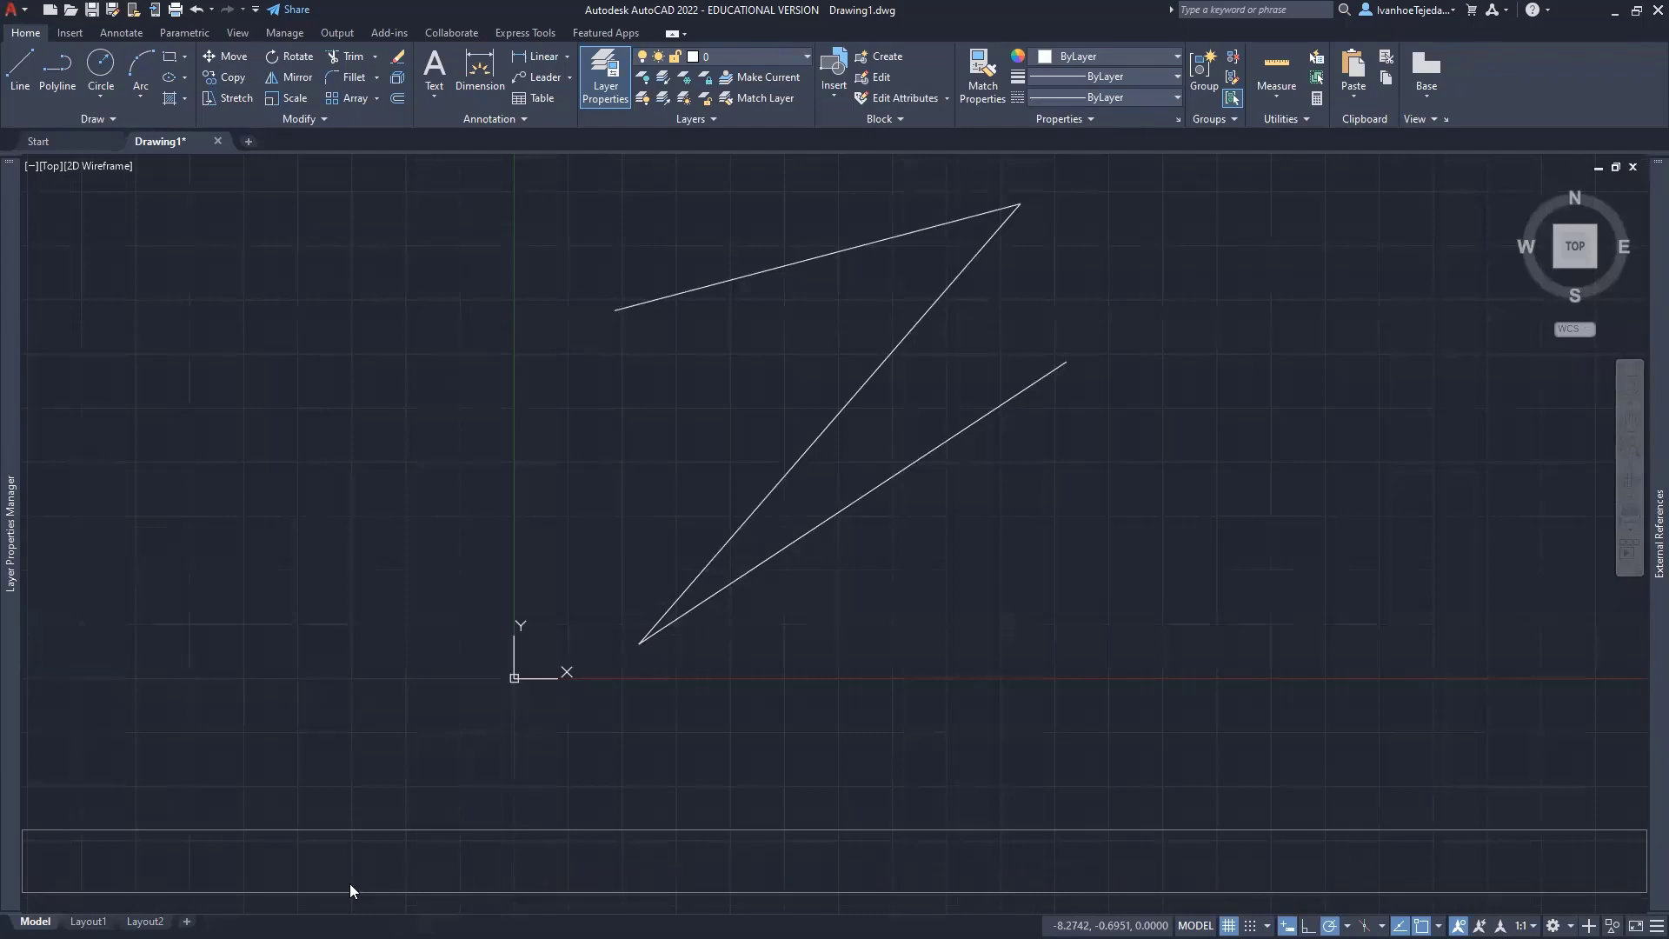
pyautogui.moveTo(349, 883); pyautogui.dragTo(350, 883)
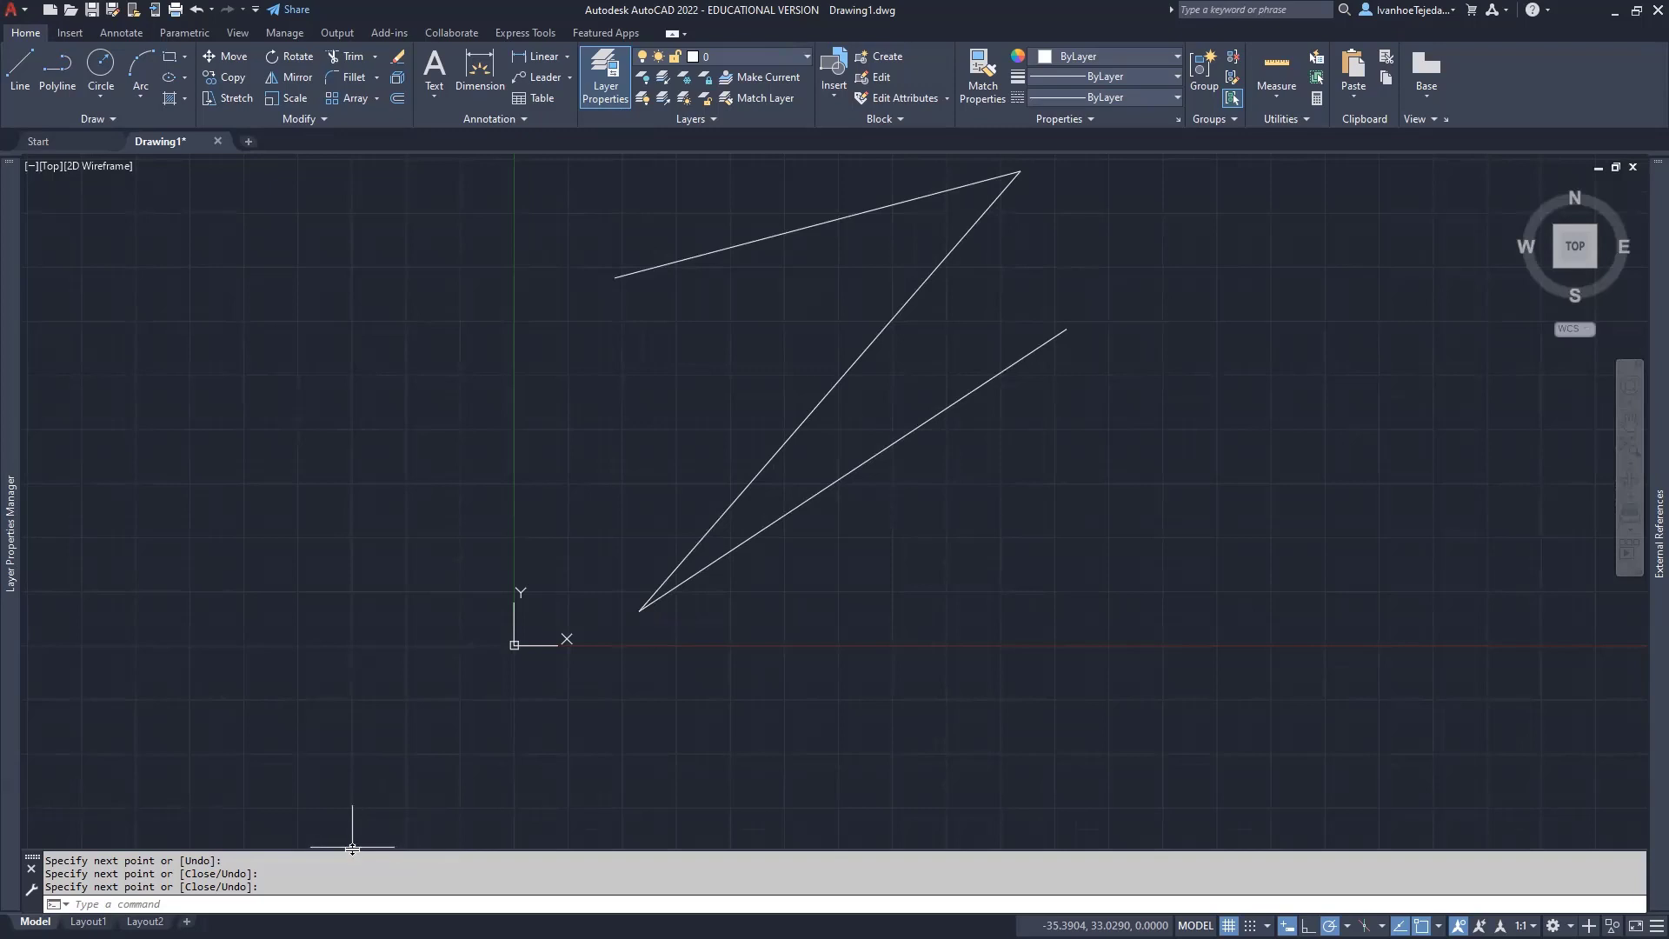
pyautogui.moveTo(352, 848); pyautogui.dragTo(353, 790)
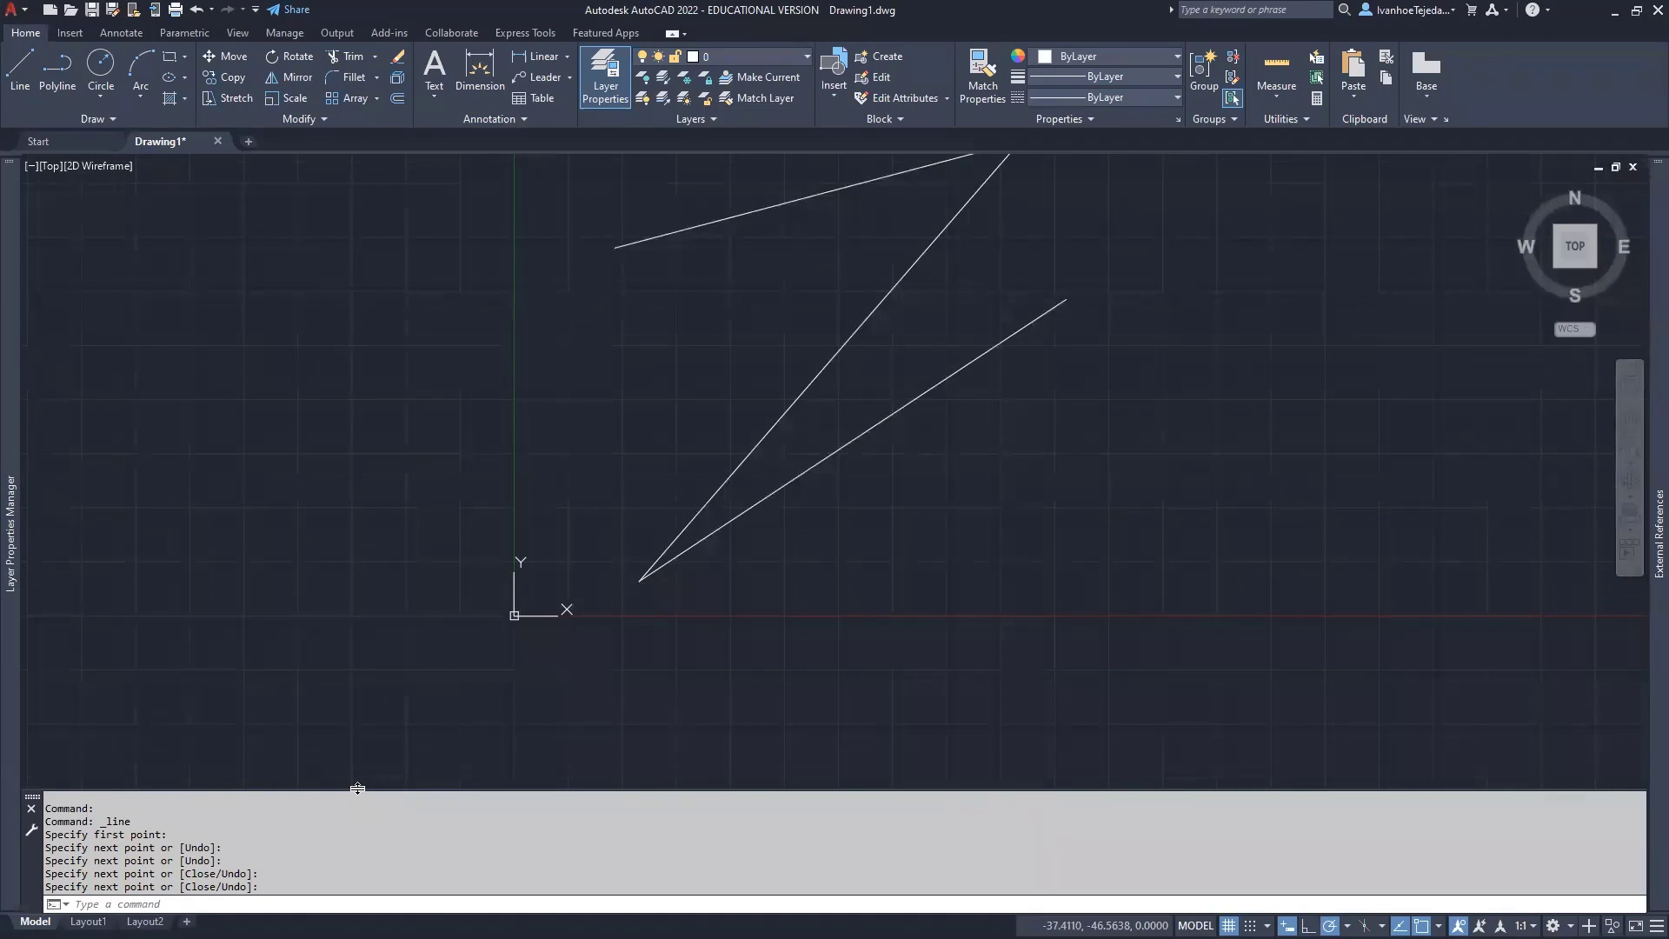
pyautogui.moveTo(357, 788); pyautogui.dragTo(361, 851)
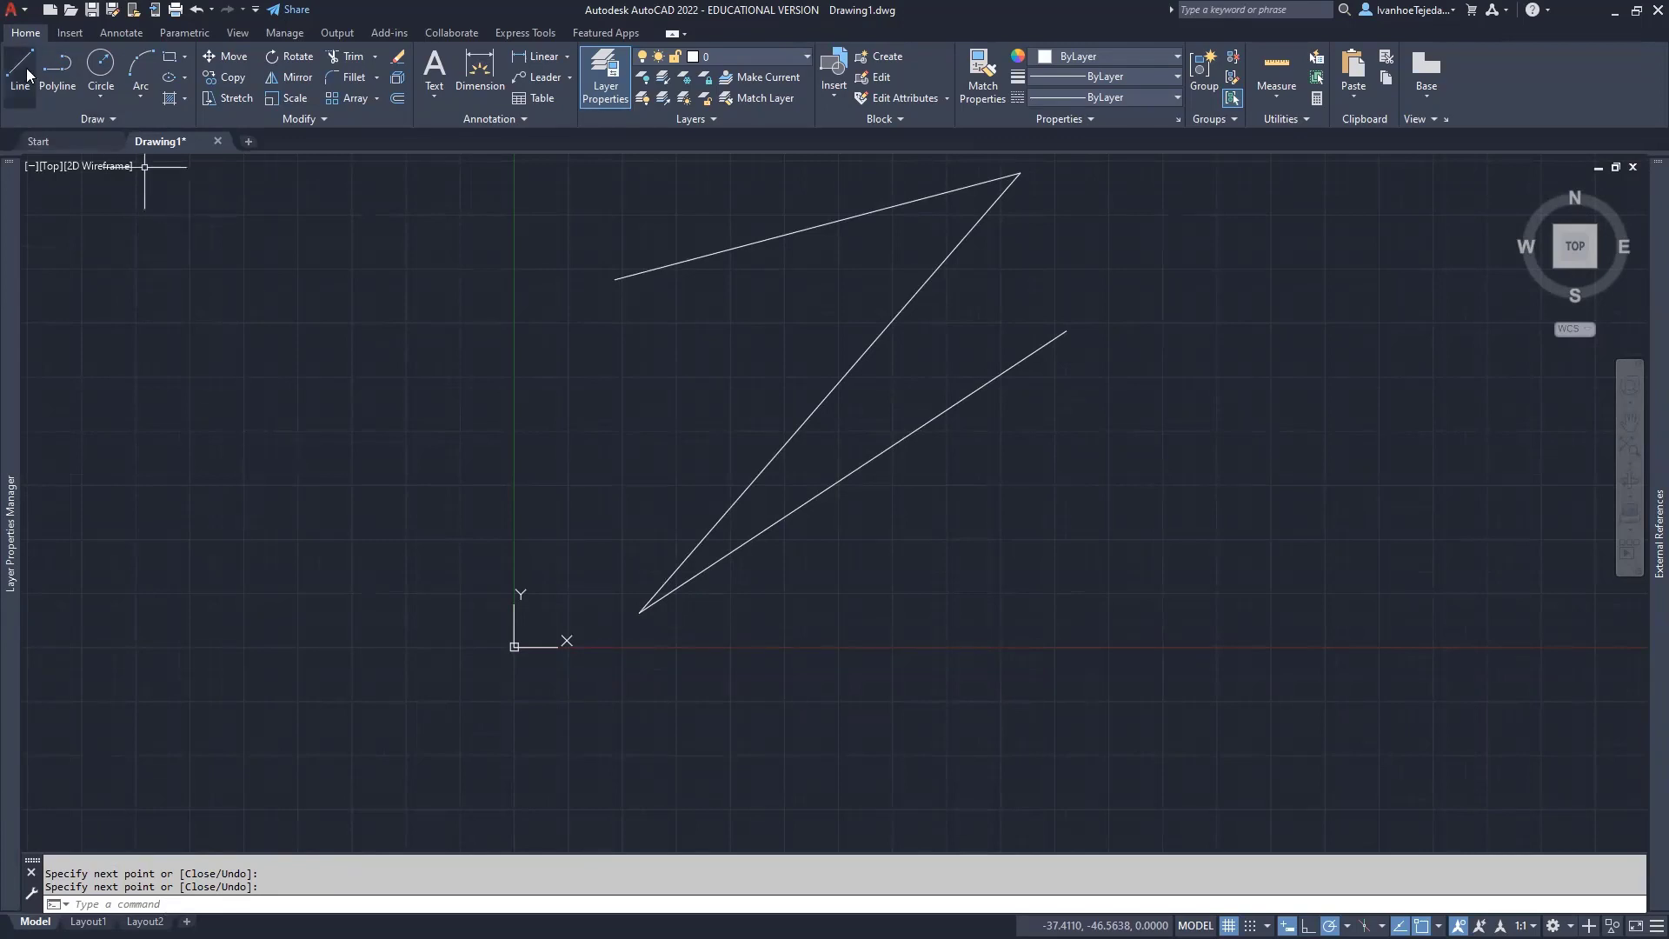
pyautogui.click(102, 71)
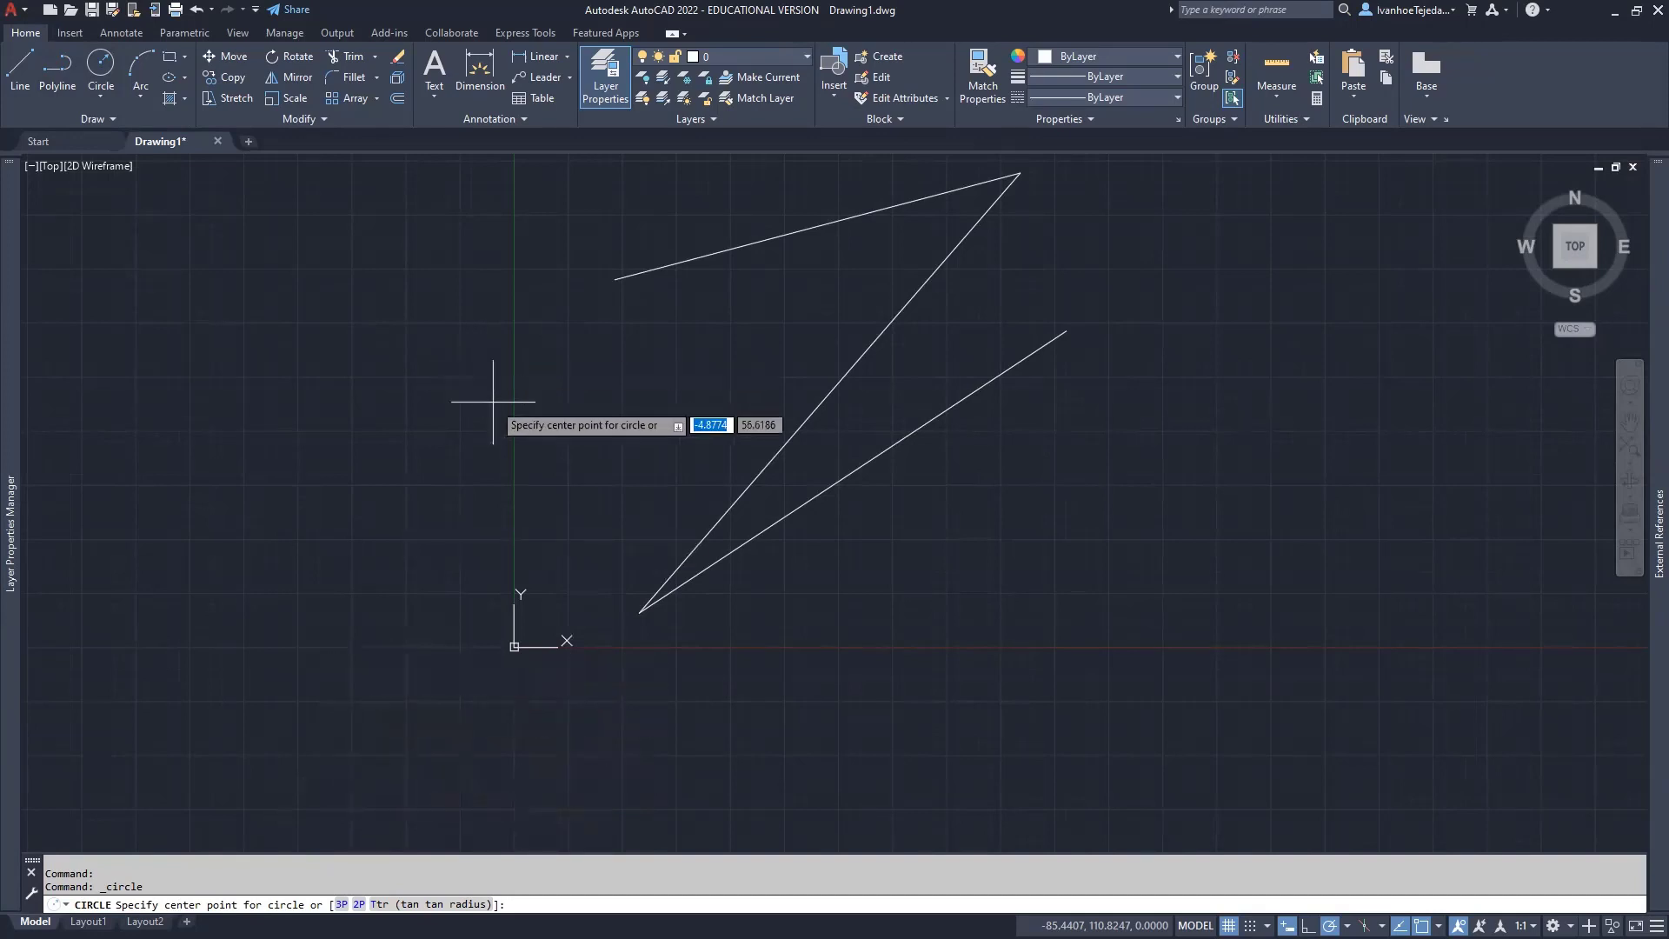
pyautogui.click(623, 389)
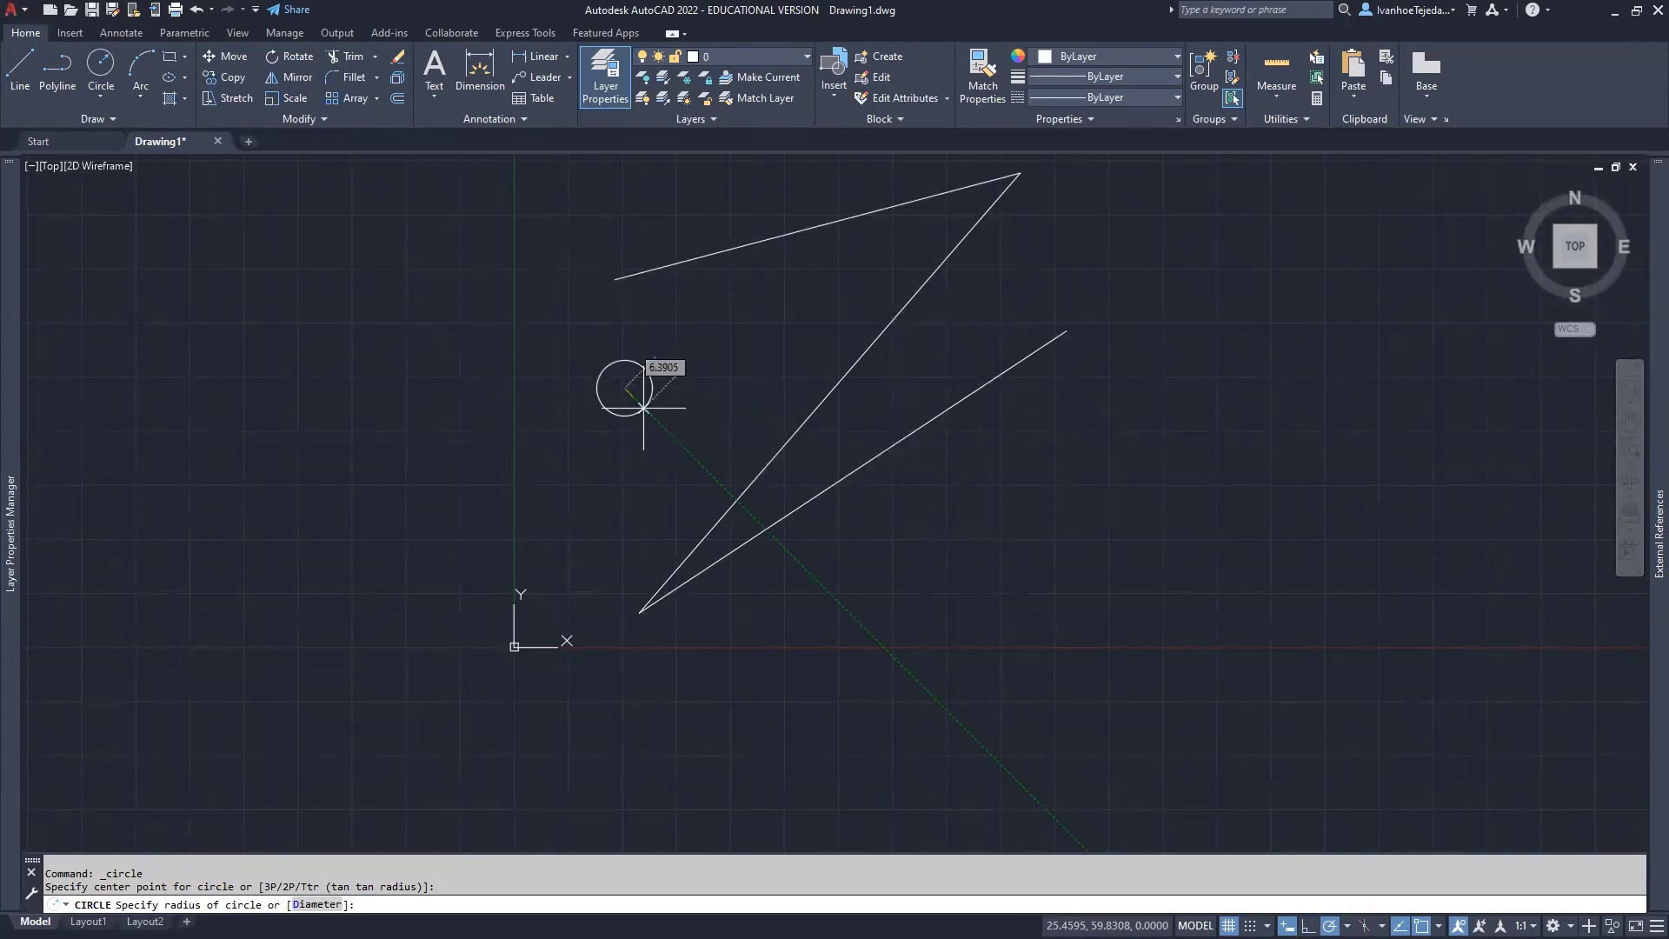
pyautogui.press('Escape')
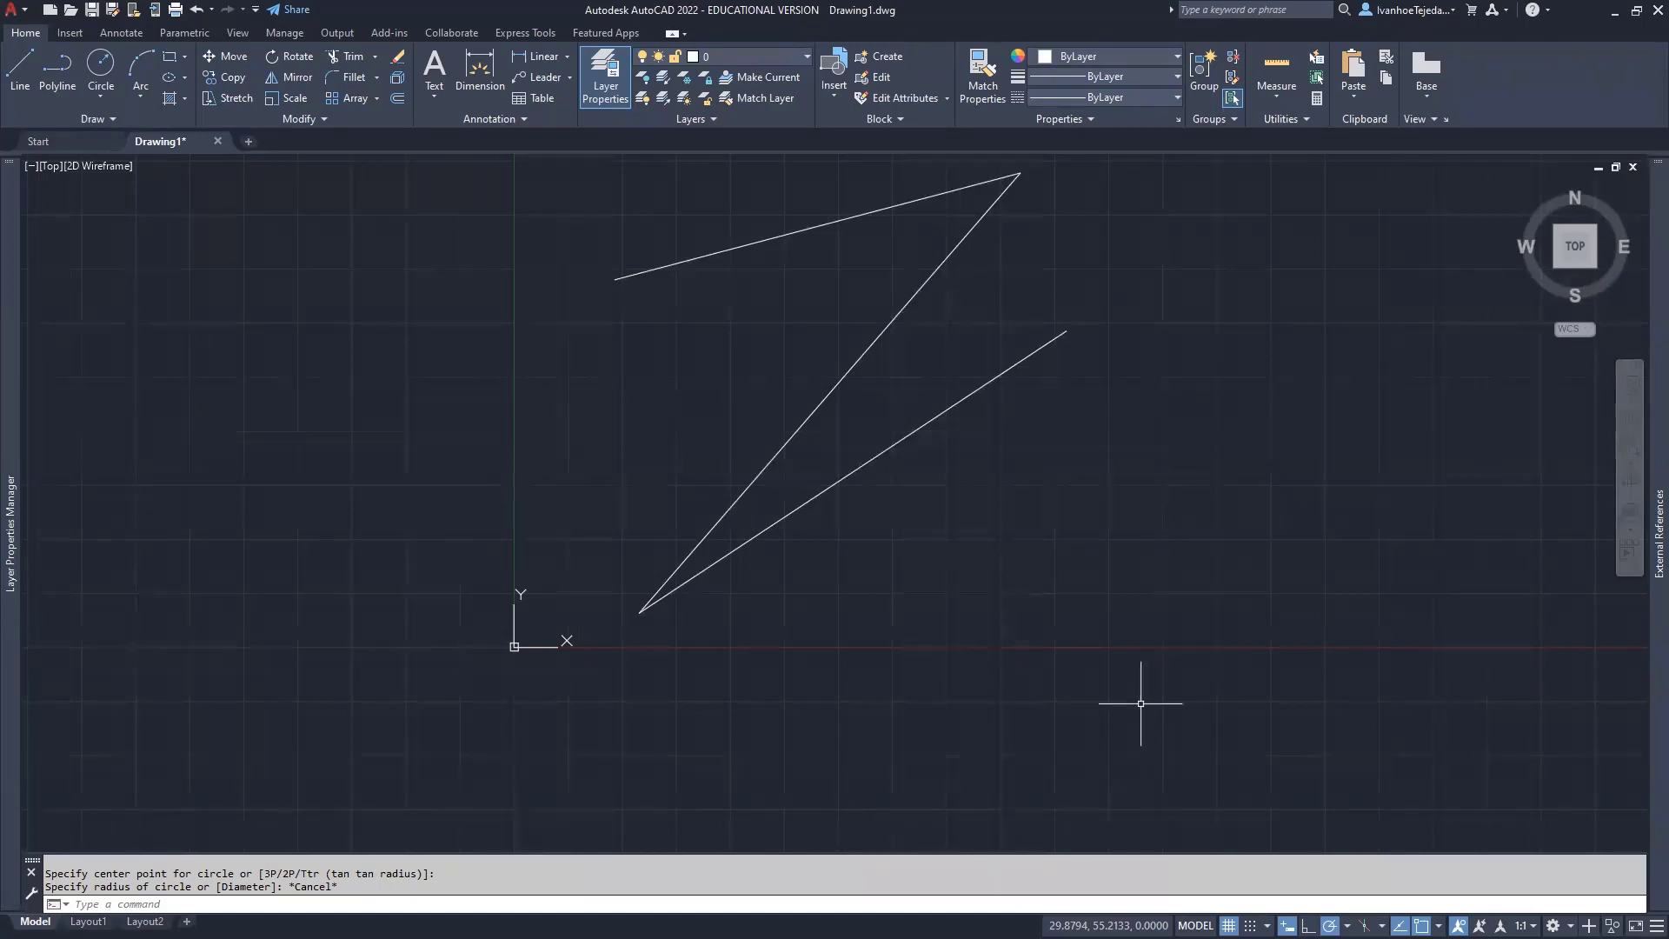
# Draw a separate single line segment rising to the right, below the open end of the zigzag.
pyautogui.click(19, 70)
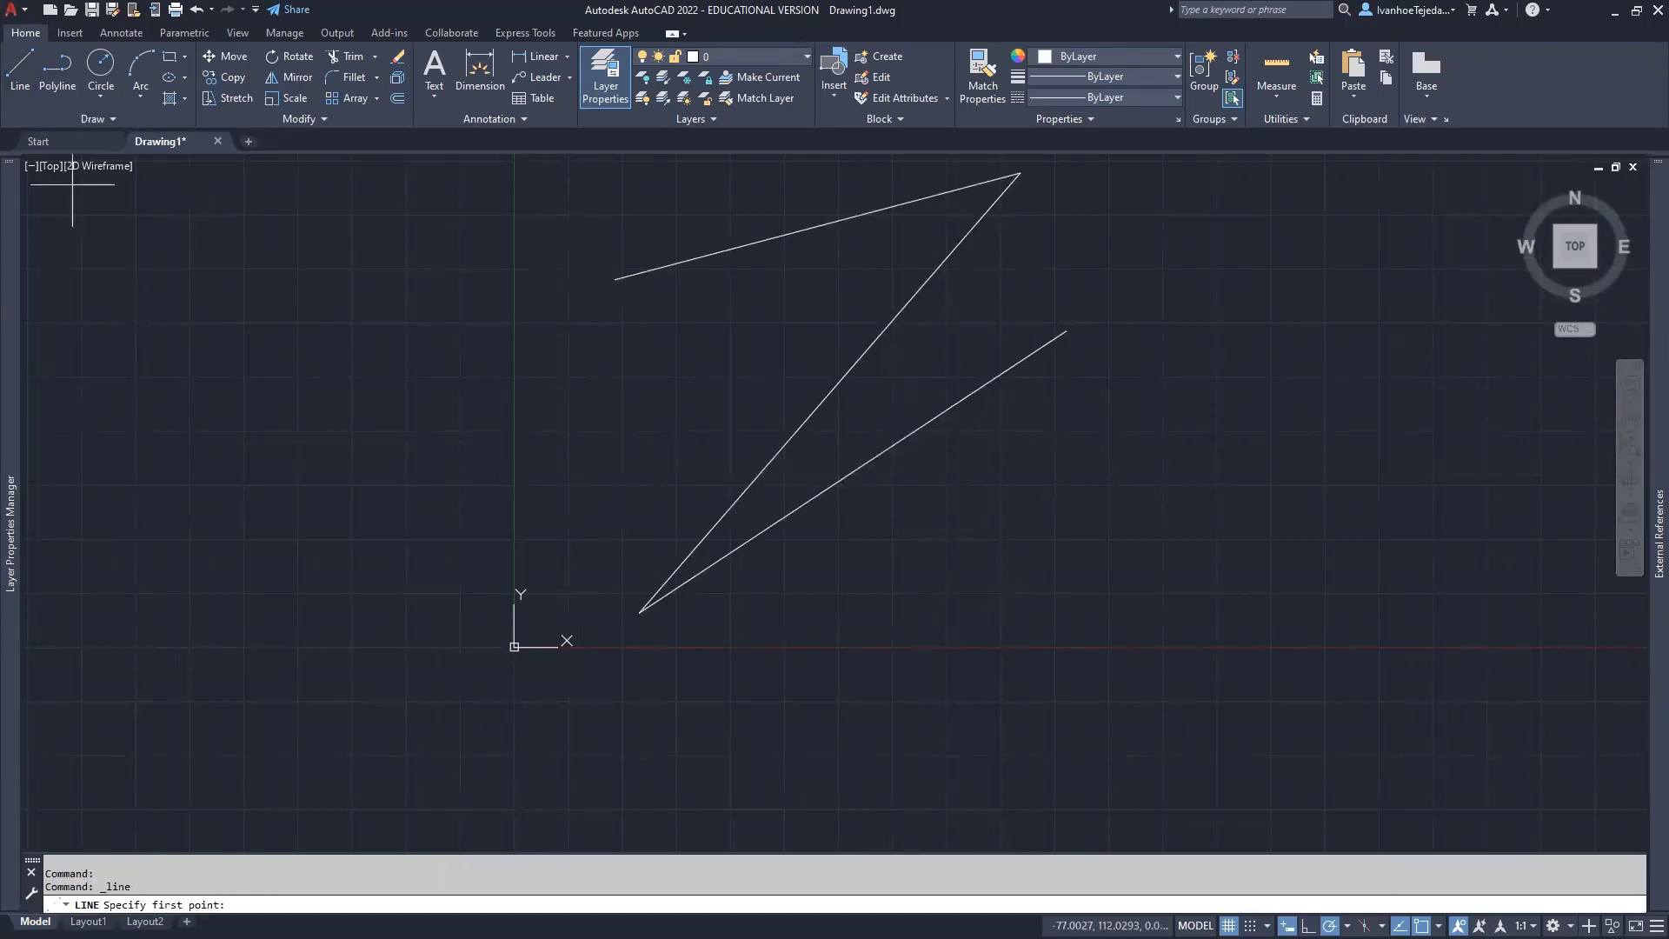
pyautogui.click(1019, 600)
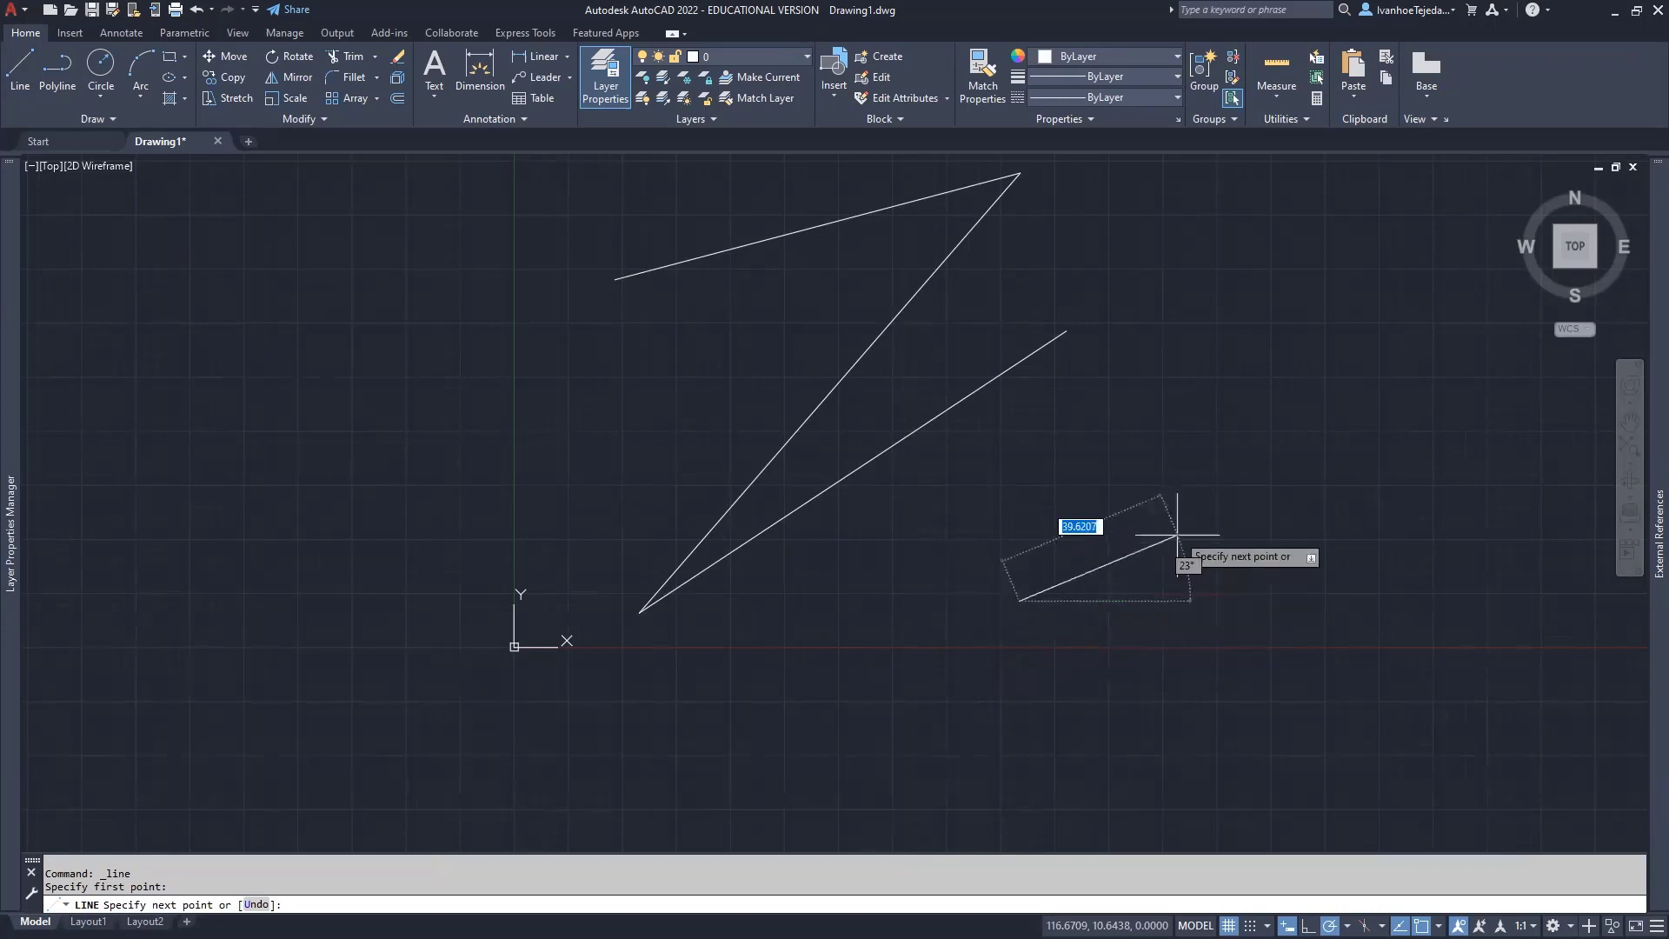
pyautogui.click(1207, 492)
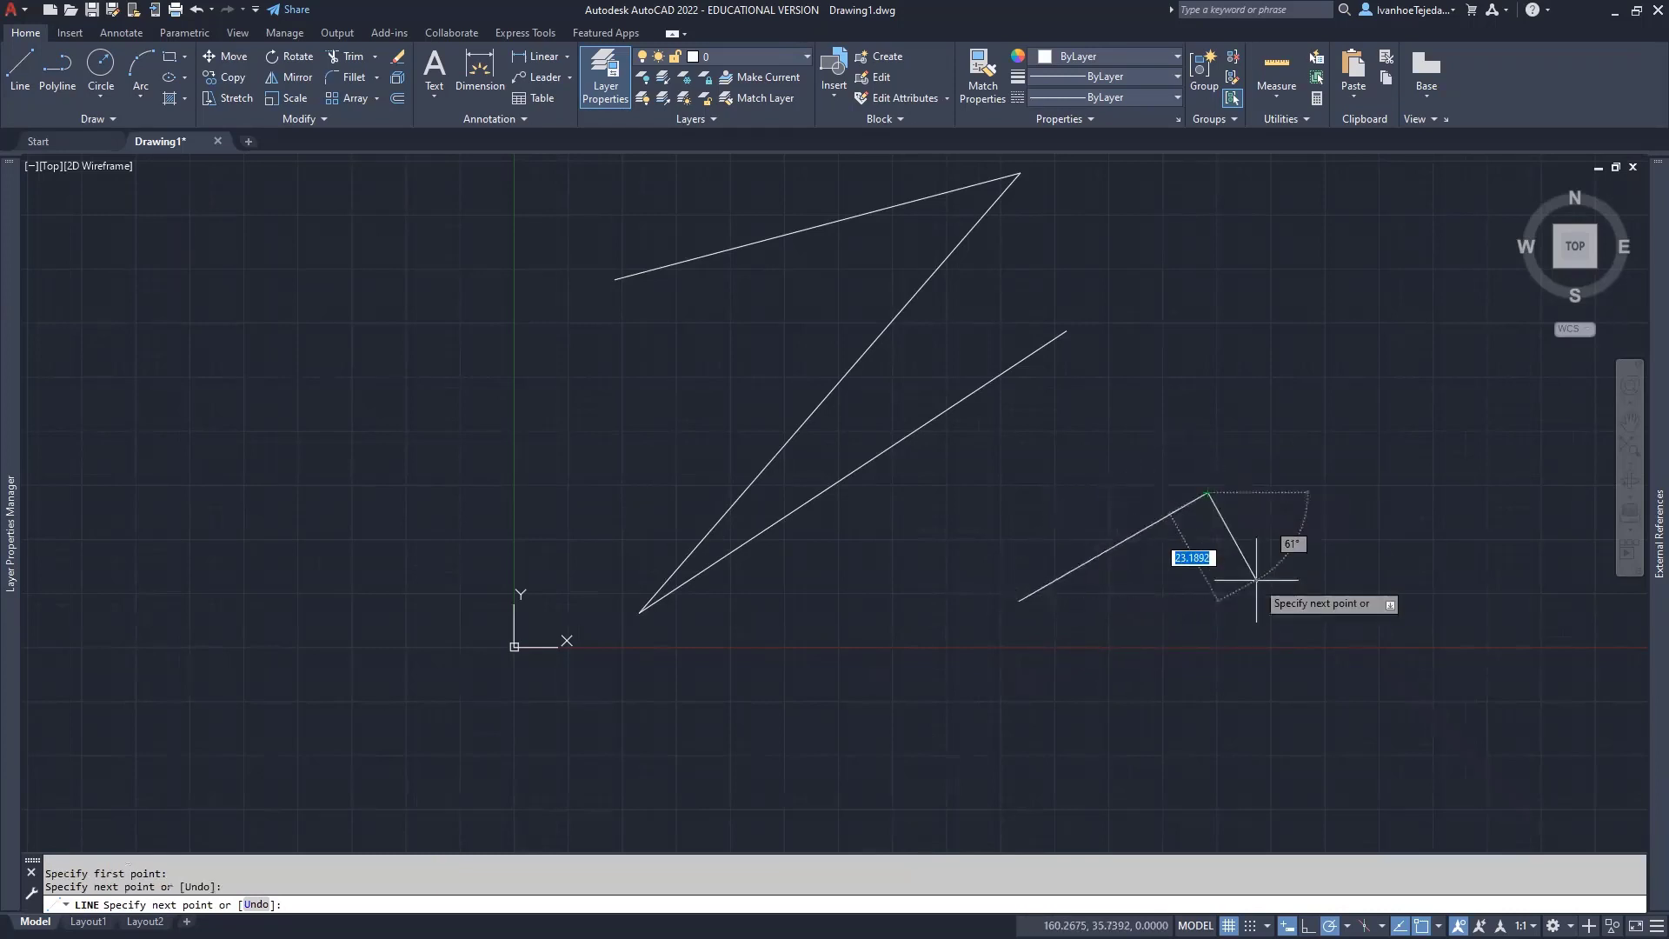
pyautogui.rightClick(1197, 606)
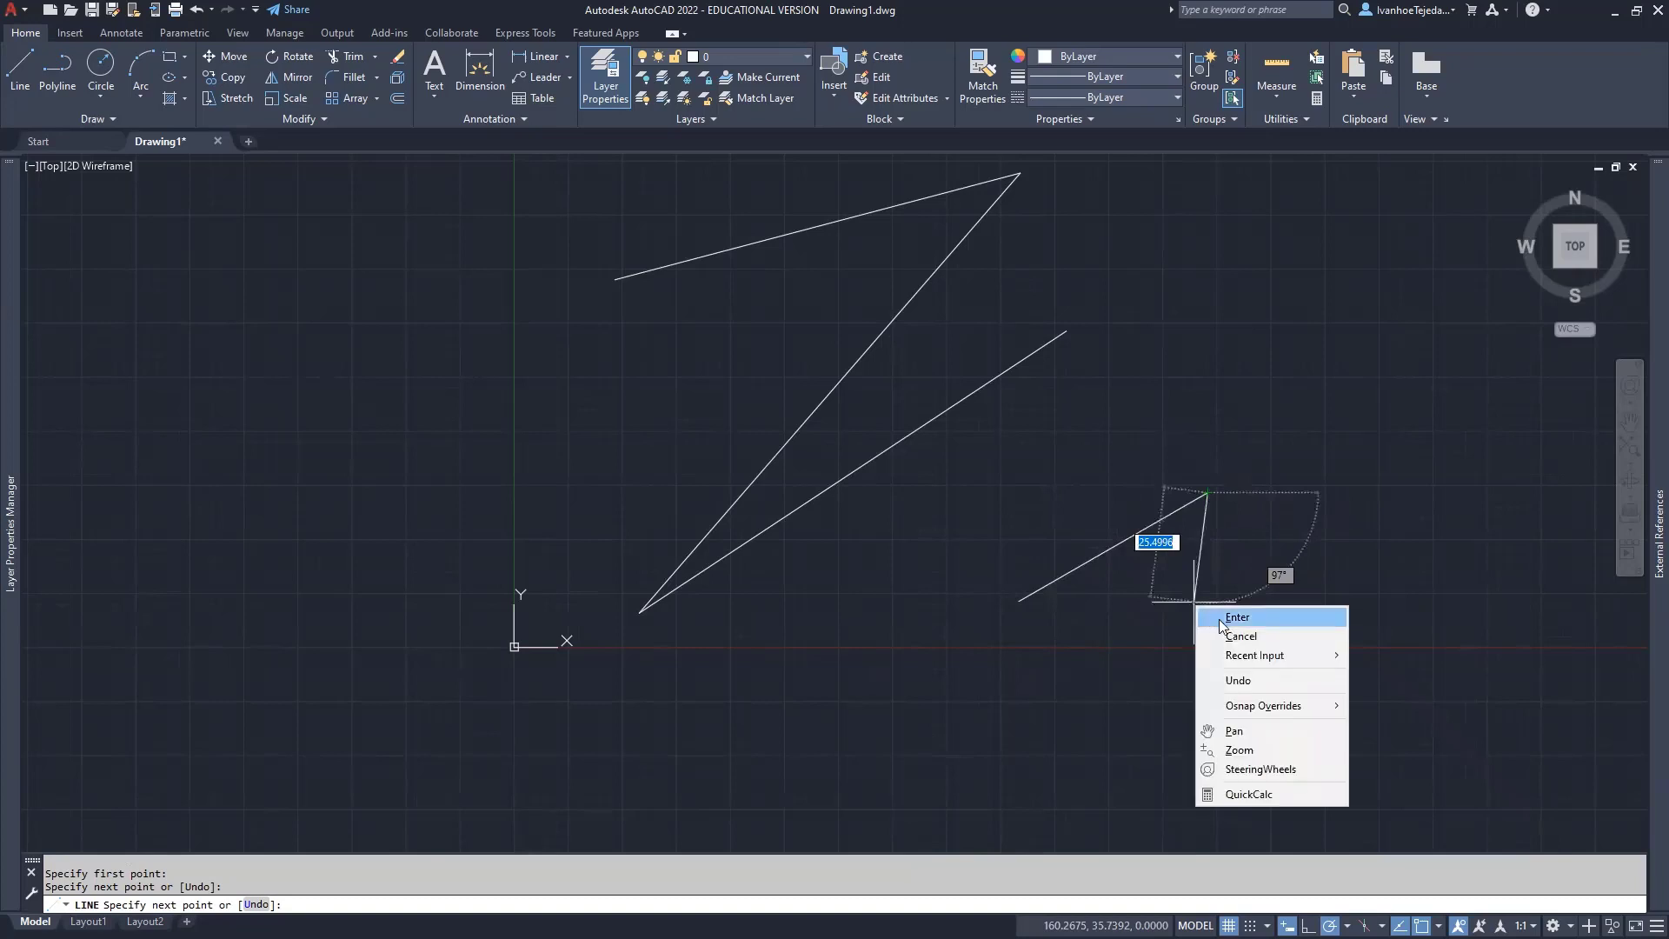
pyautogui.click(1220, 620)
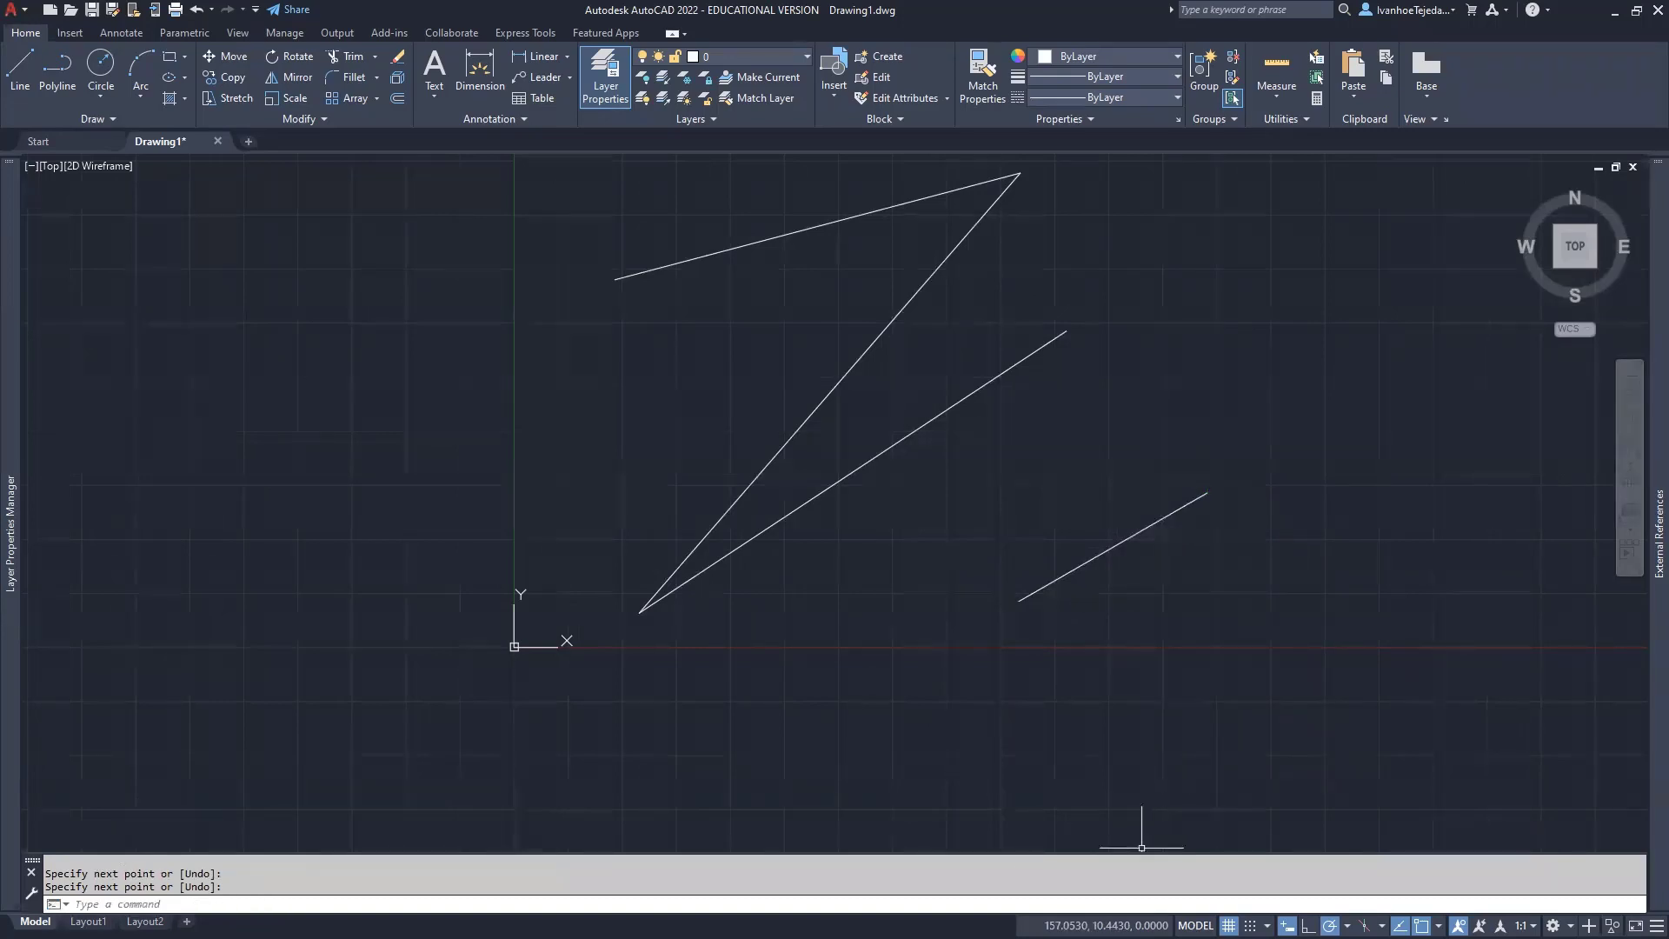
# Turn on the live display of cursor coordinates.
pyautogui.press('F6')
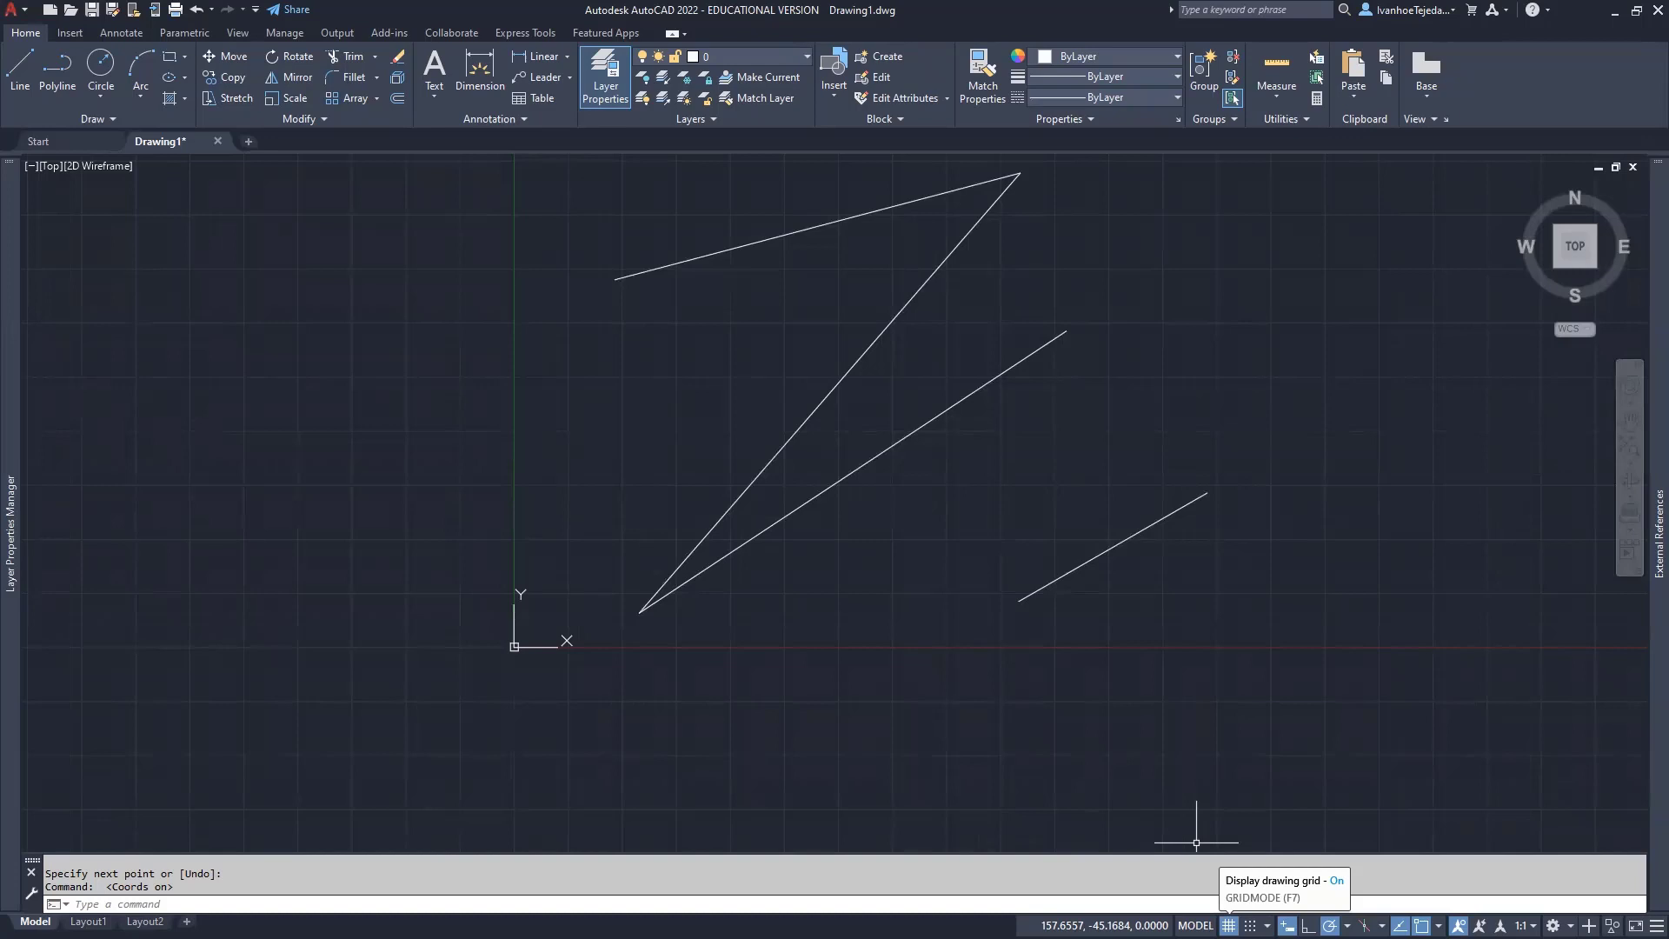
# Turn off the drawing grid and compare the Line command's first-point prompt with dynamic input off and on.
pyautogui.press('F7')
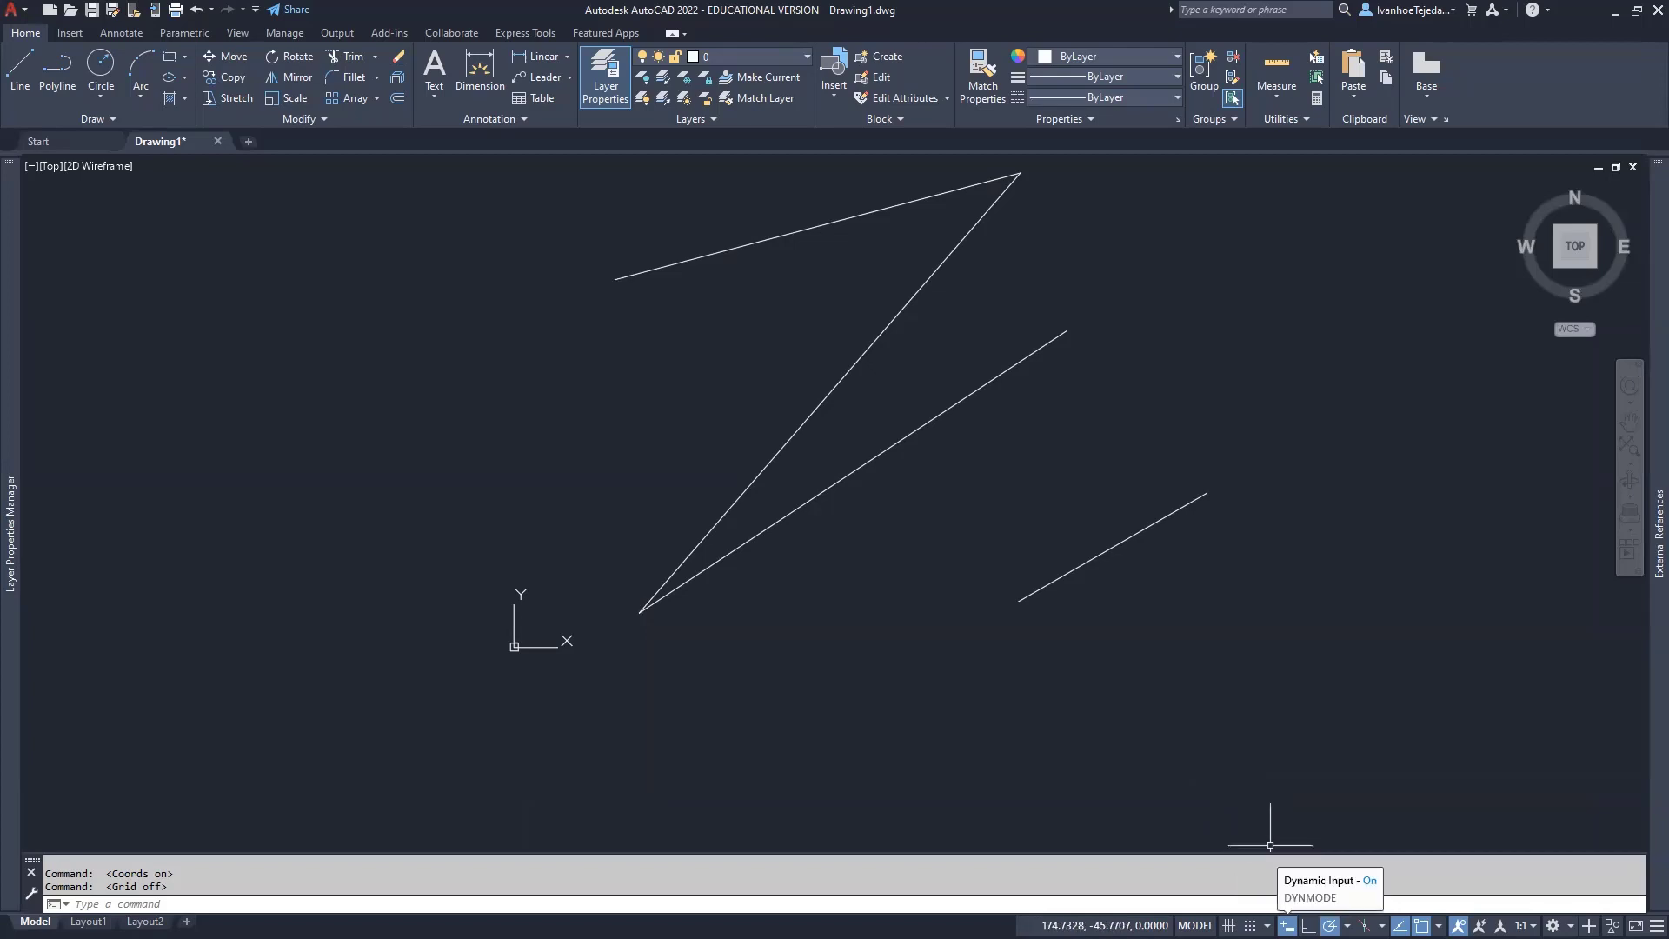
pyautogui.click(18, 76)
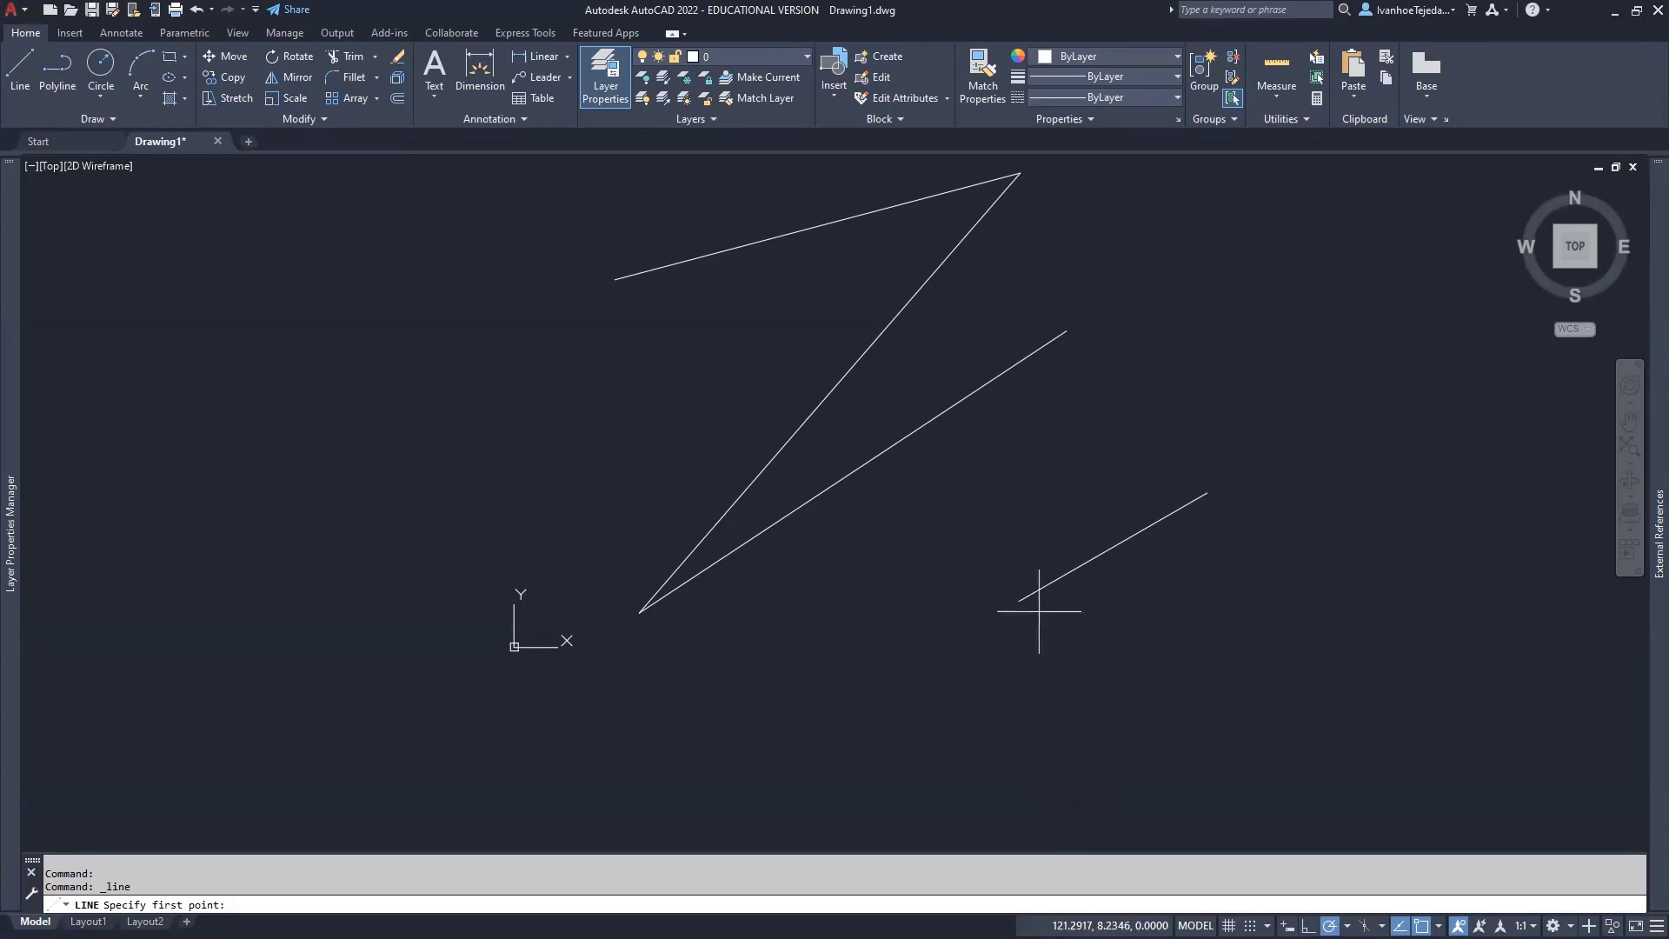
pyautogui.click(1287, 925)
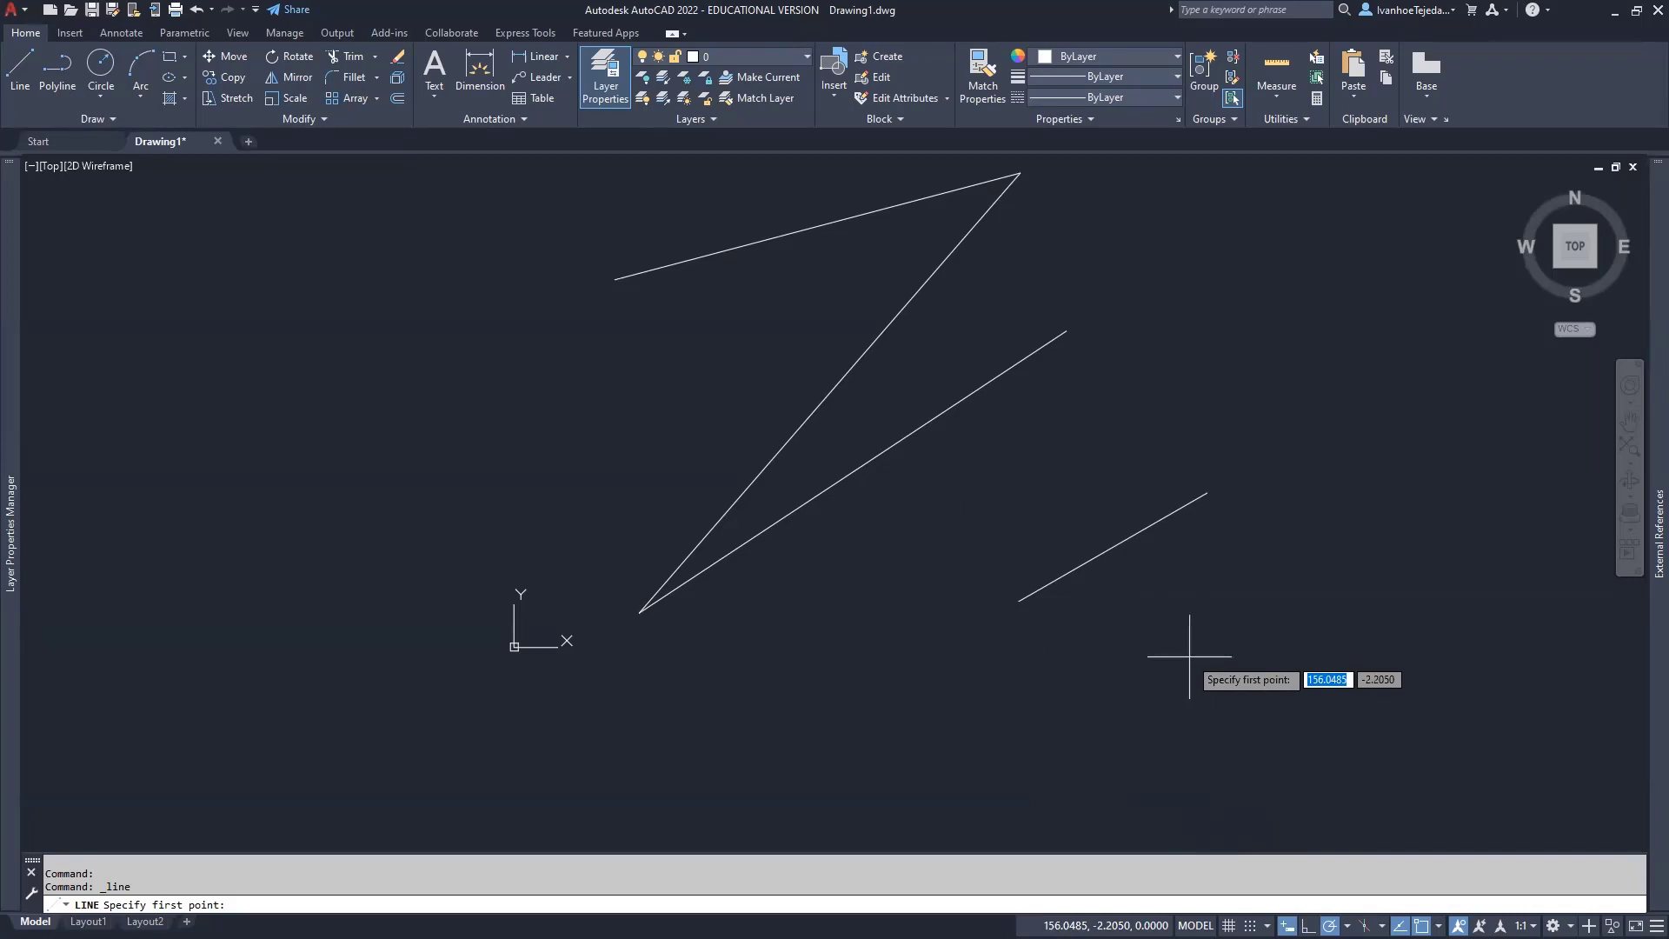
pyautogui.press('Escape')
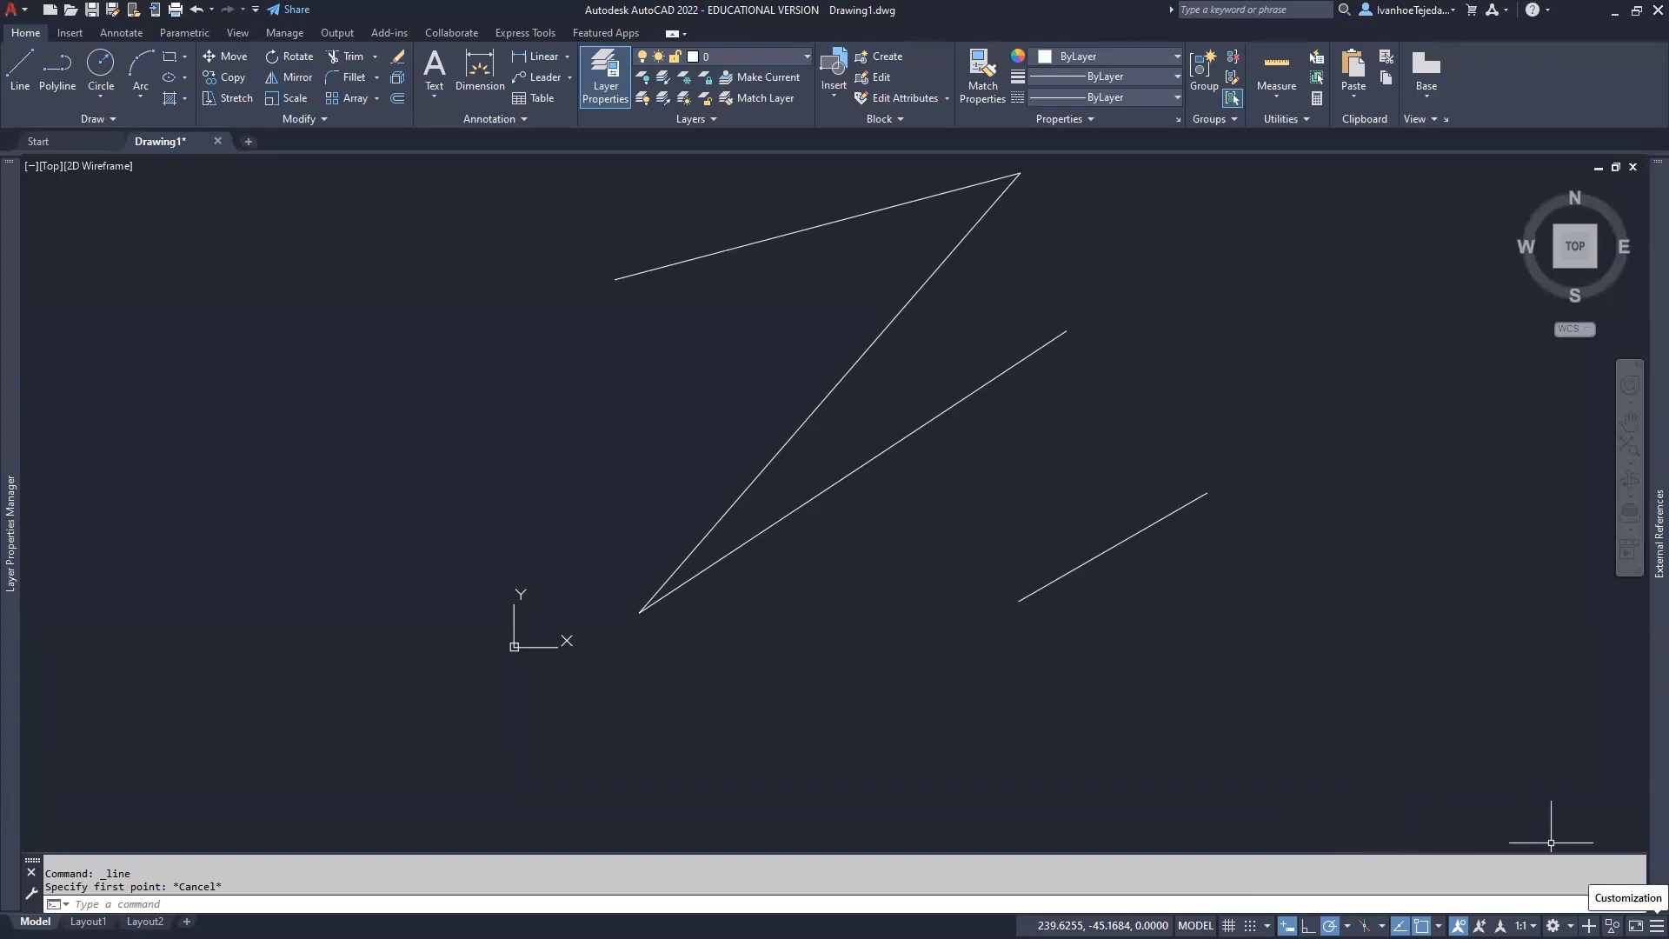
# Customize the status bar by hiding and restoring Coordinates and adding Selection Cycling.
pyautogui.click(1656, 926)
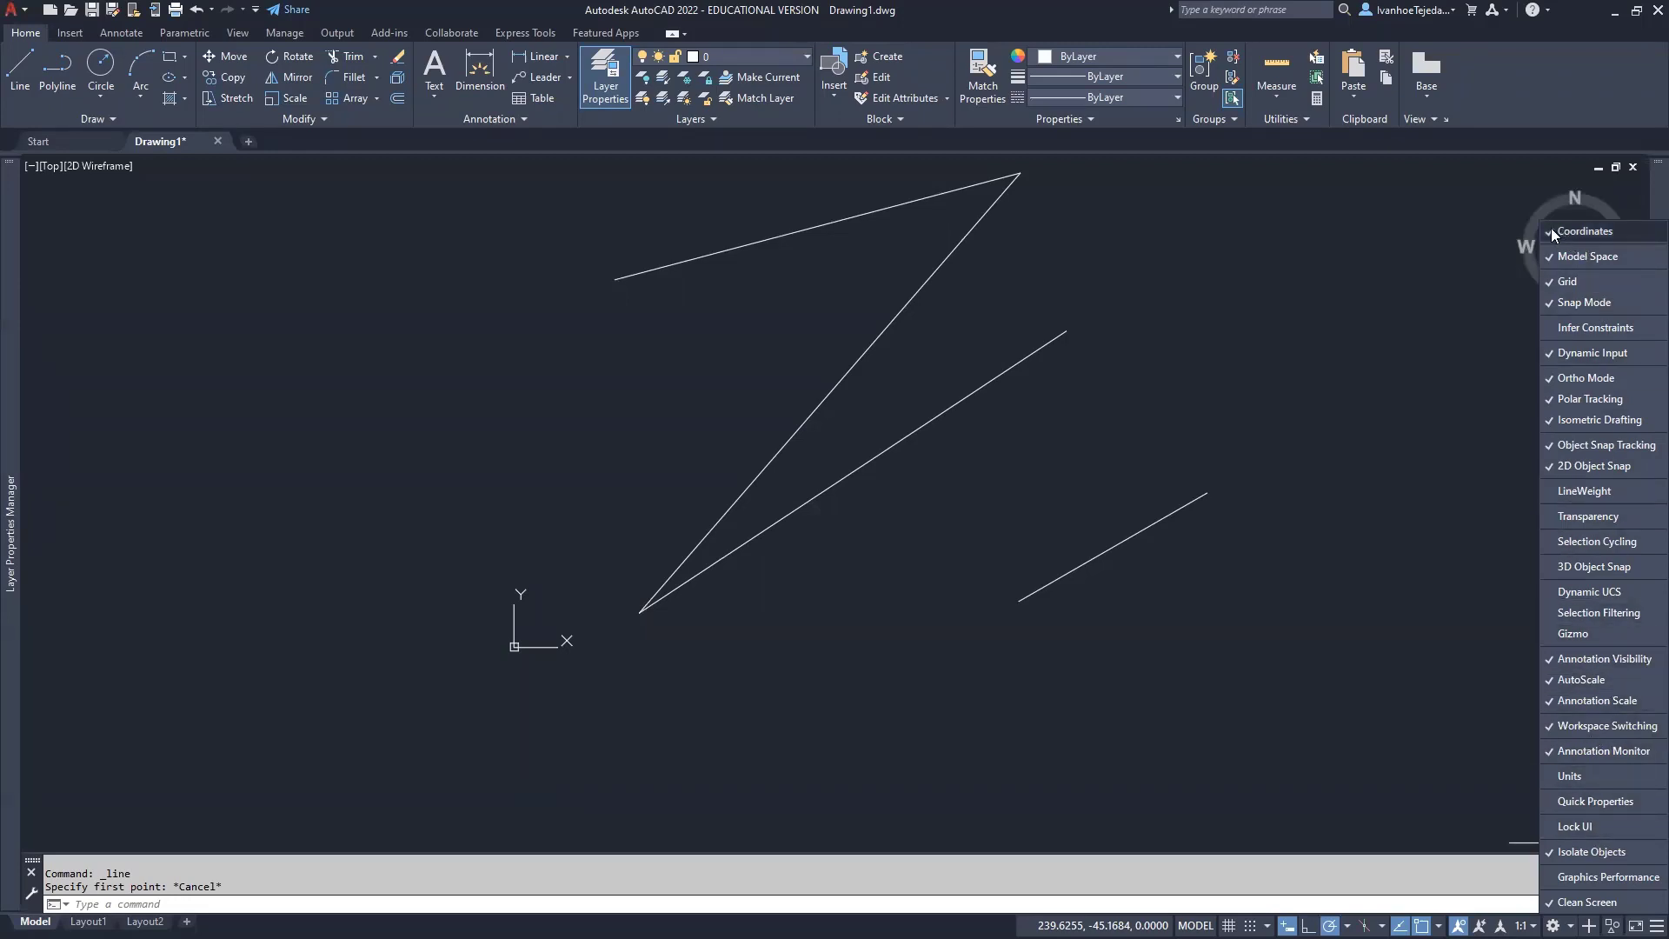
pyautogui.click(1584, 232)
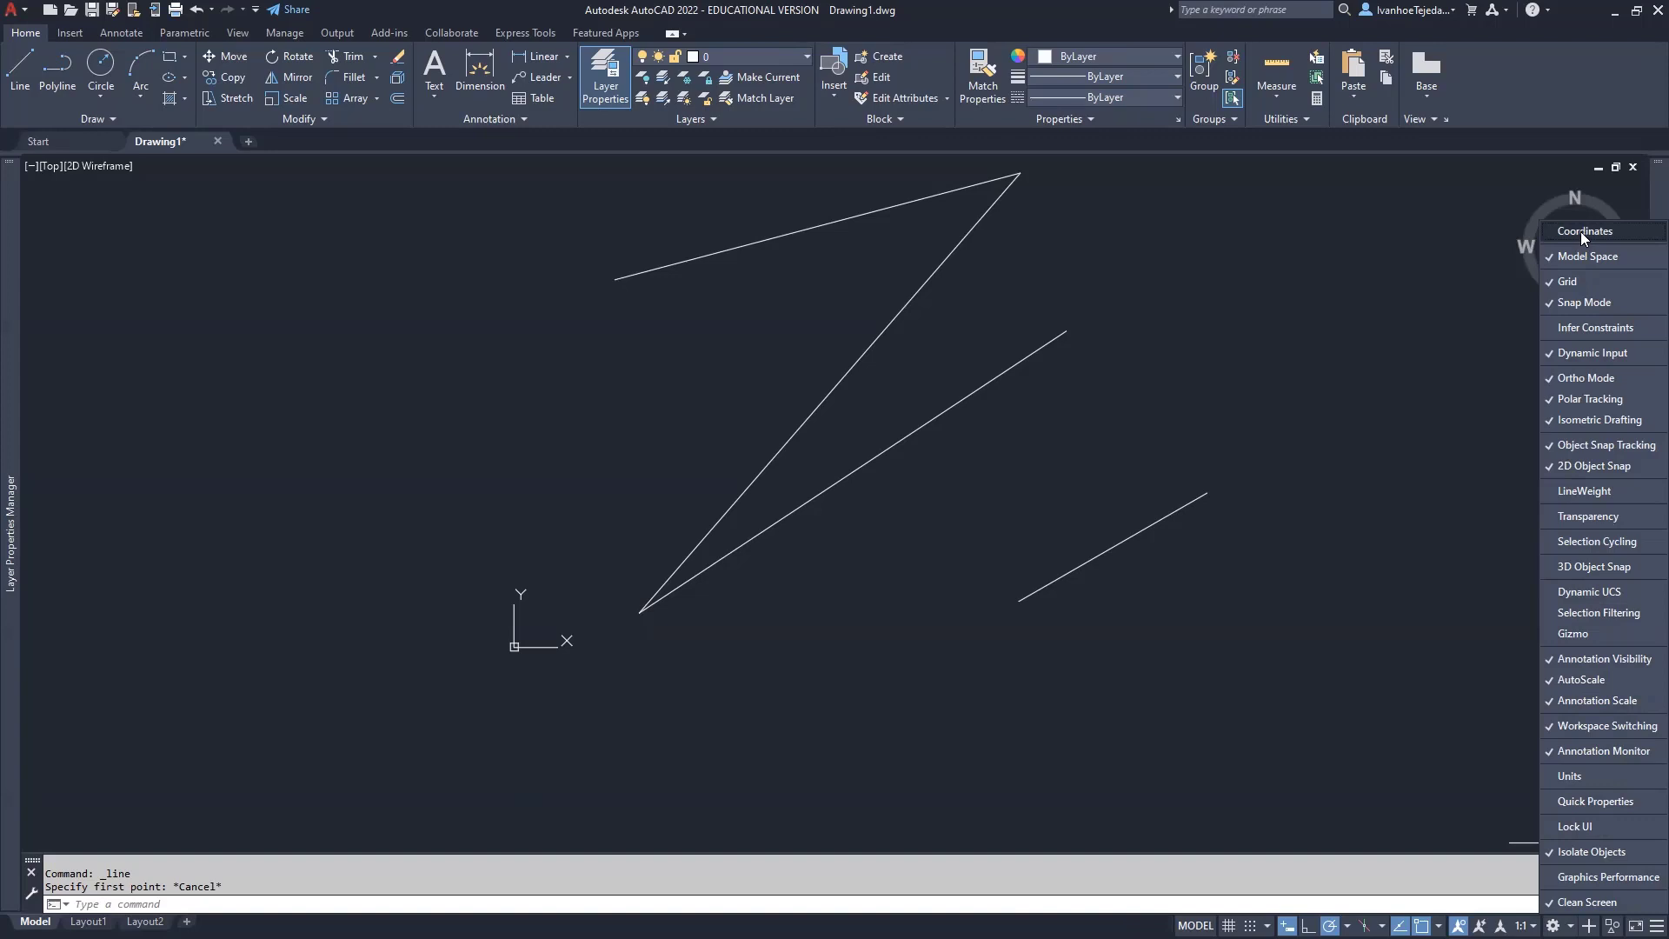
pyautogui.click(1581, 231)
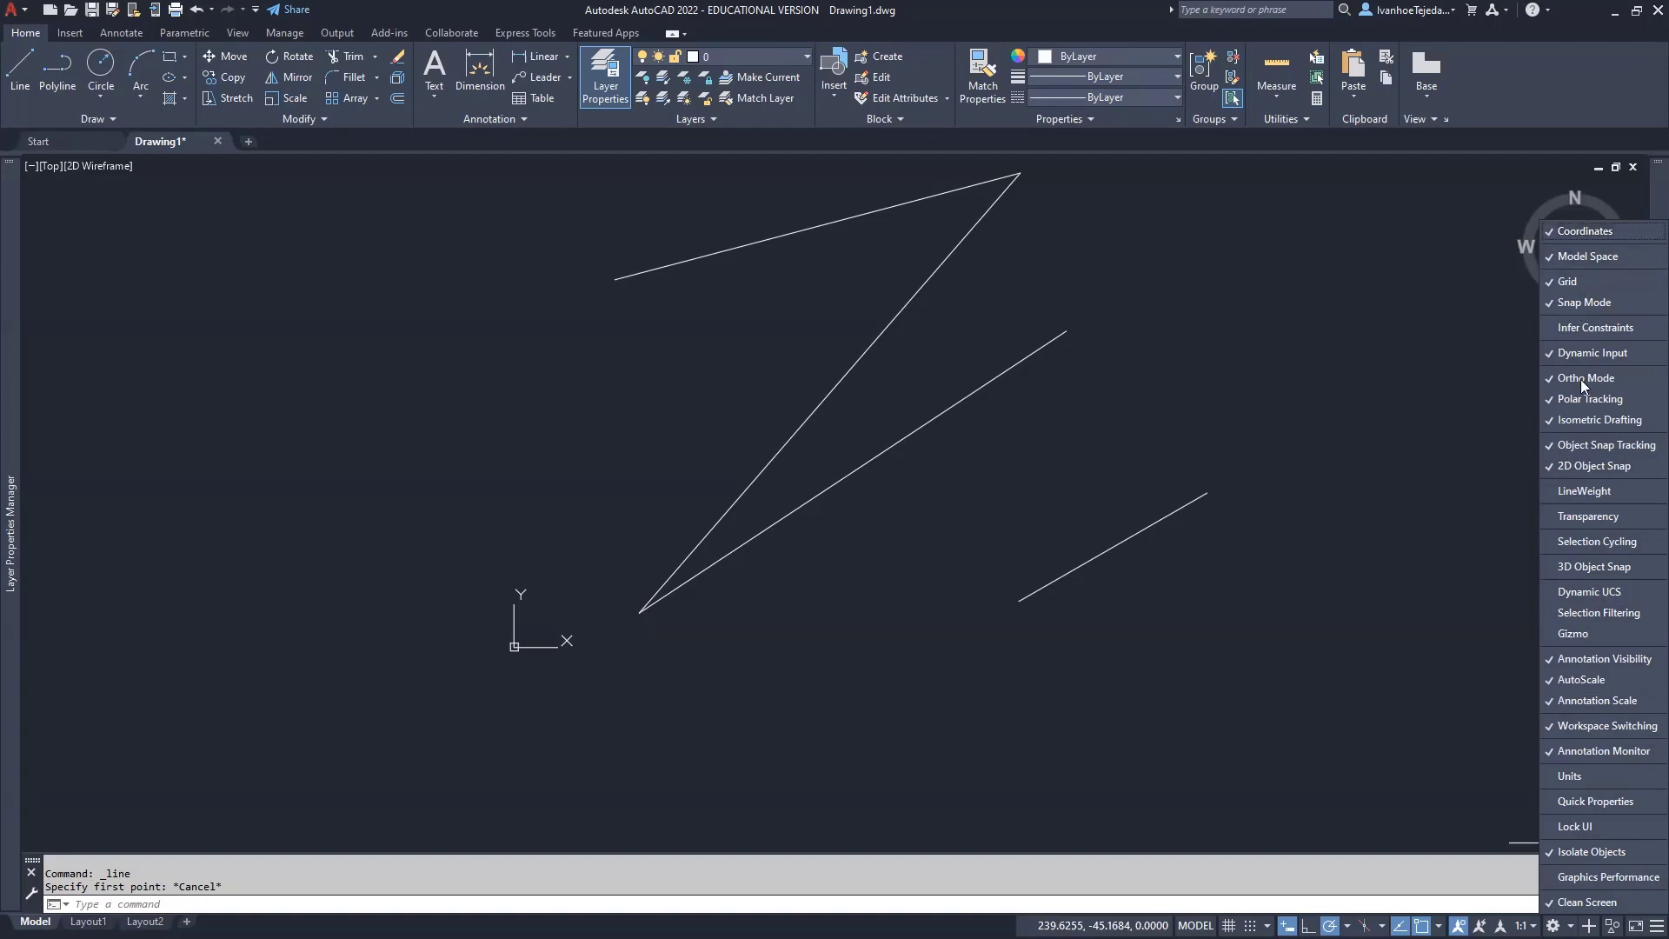
pyautogui.click(1549, 541)
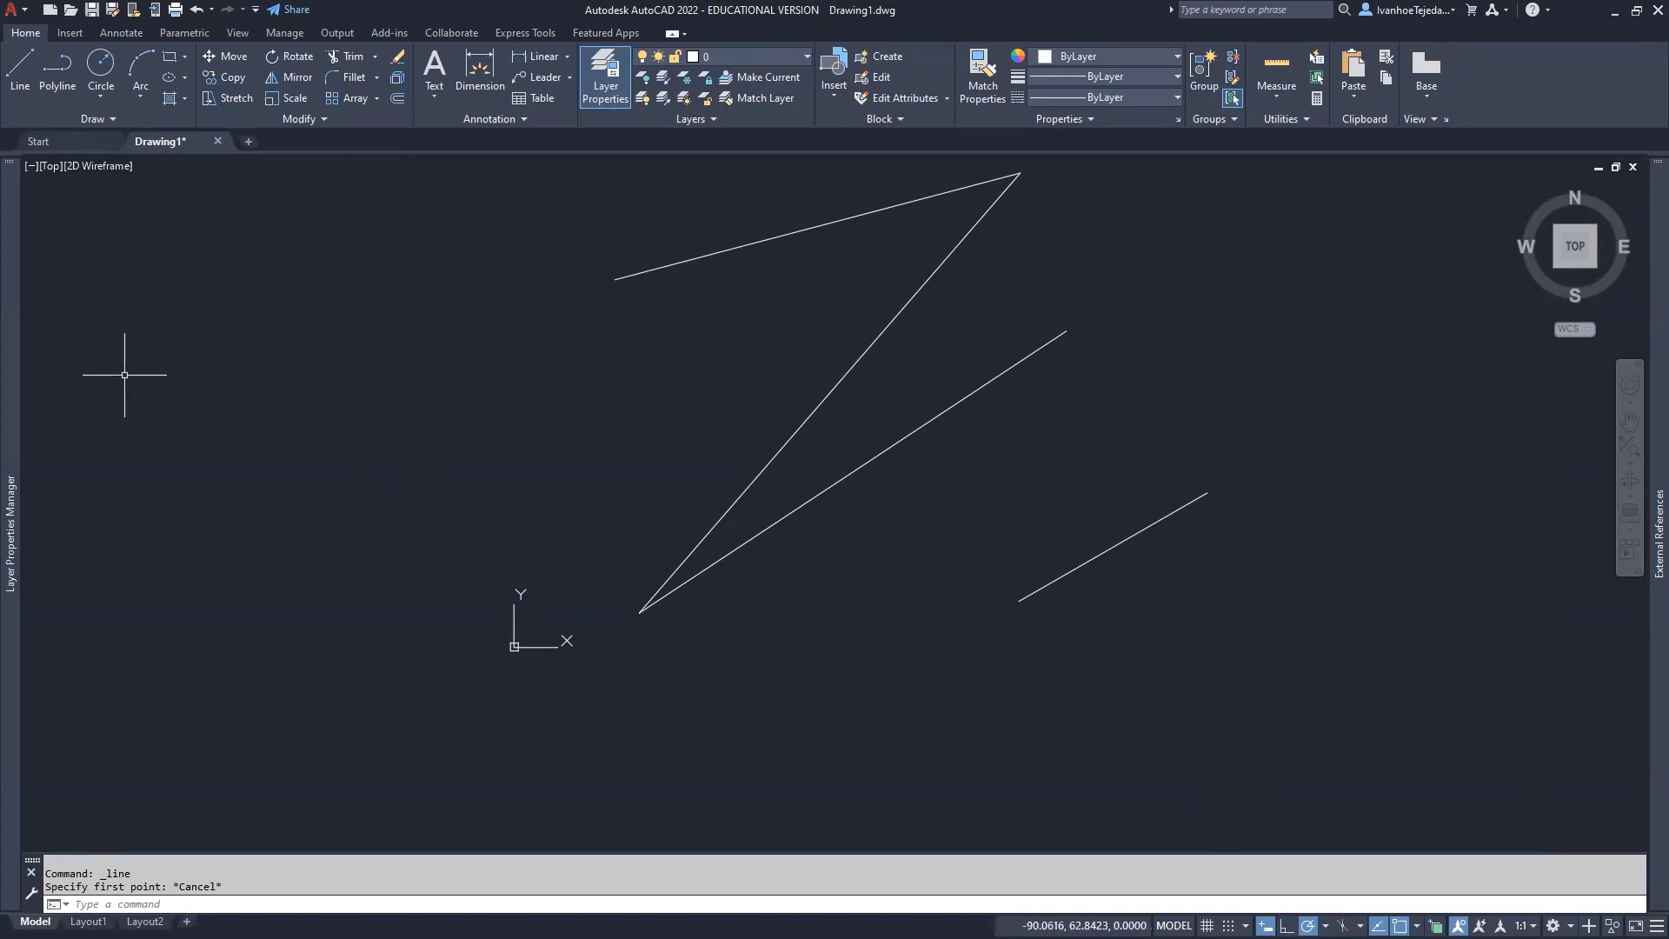
# Pull the anchored Layer Properties Manager out to float over the drawing area and shorten its height.
pyautogui.moveTo(17, 327)
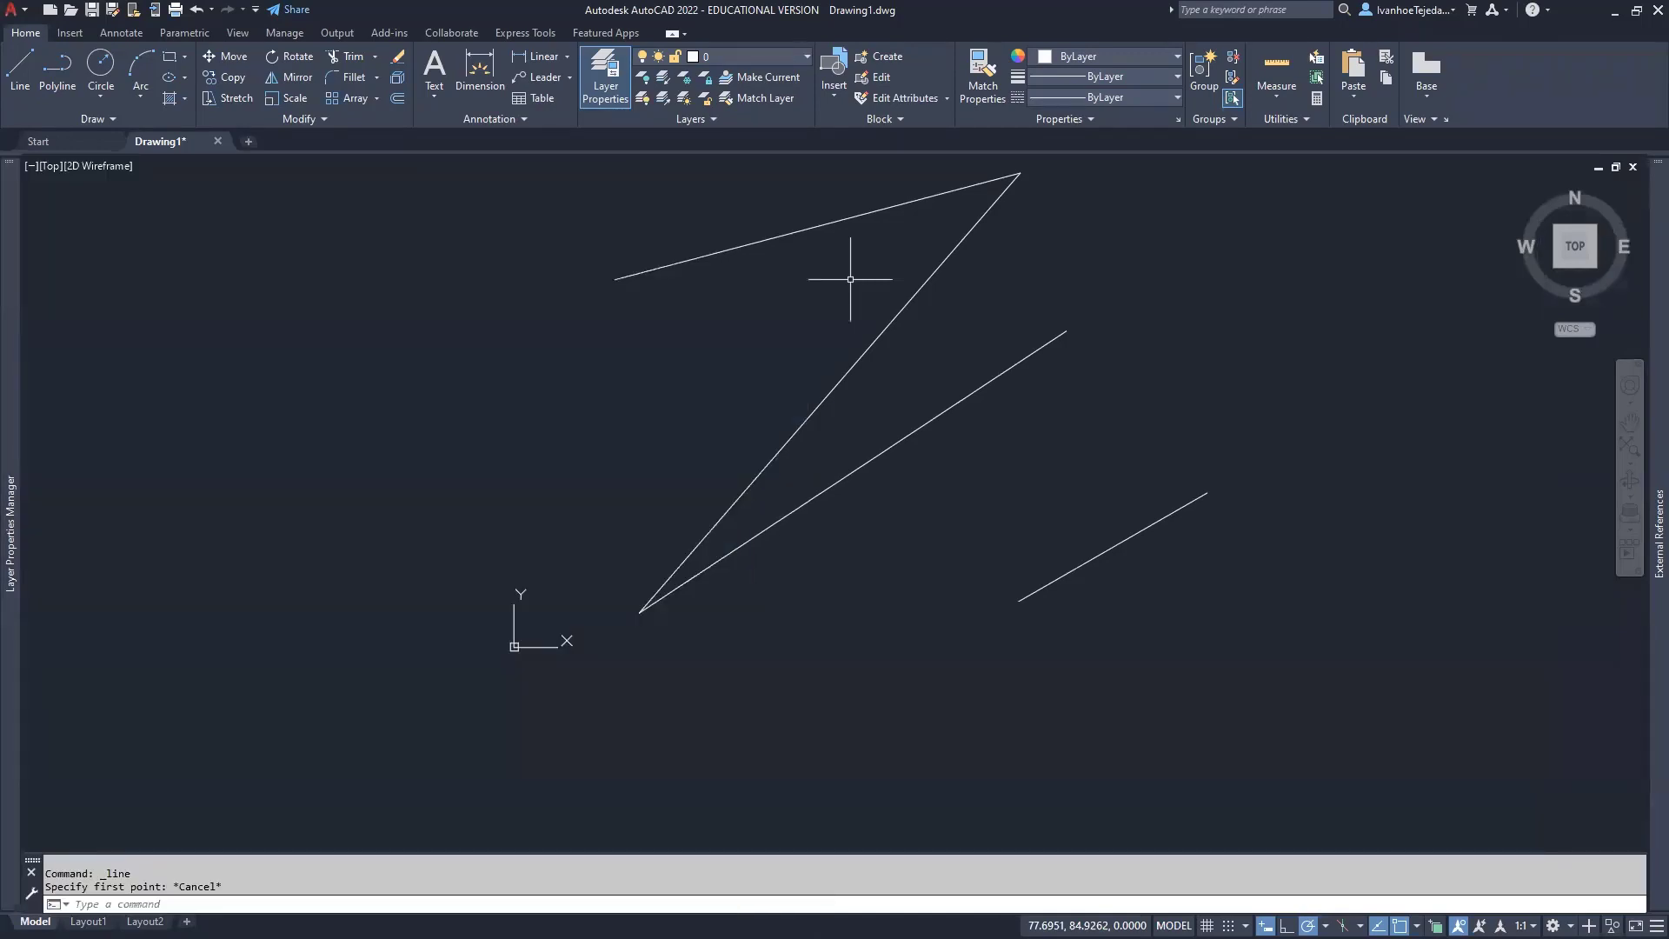
pyautogui.moveTo(12, 168)
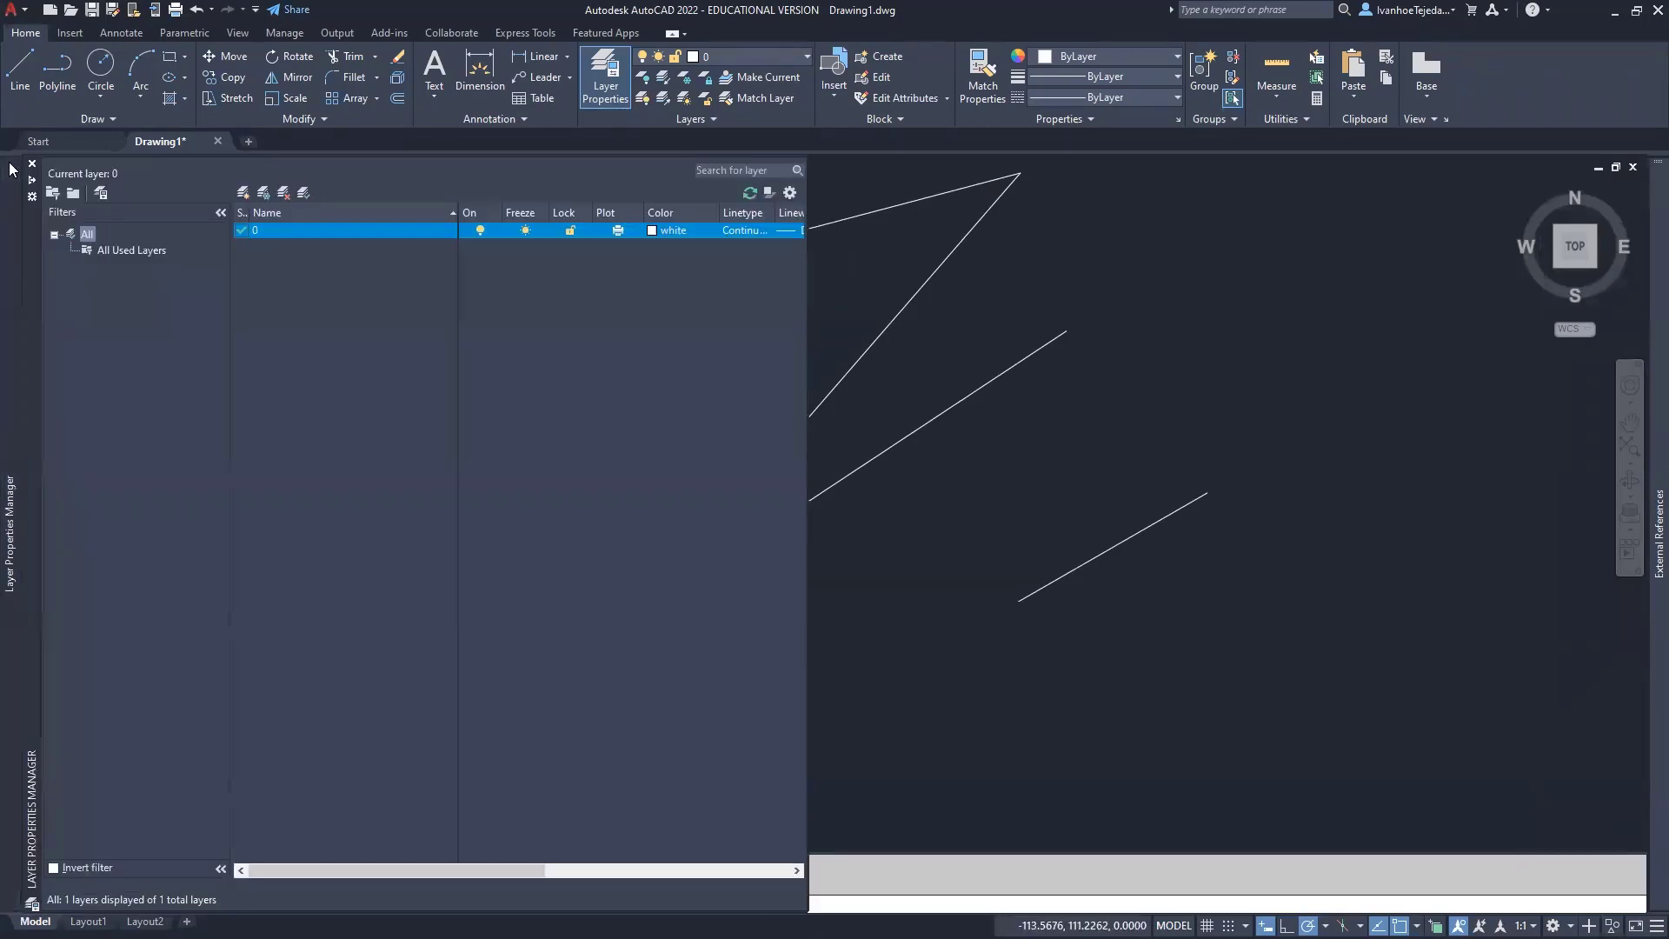
pyautogui.moveTo(30, 266); pyautogui.dragTo(412, 212)
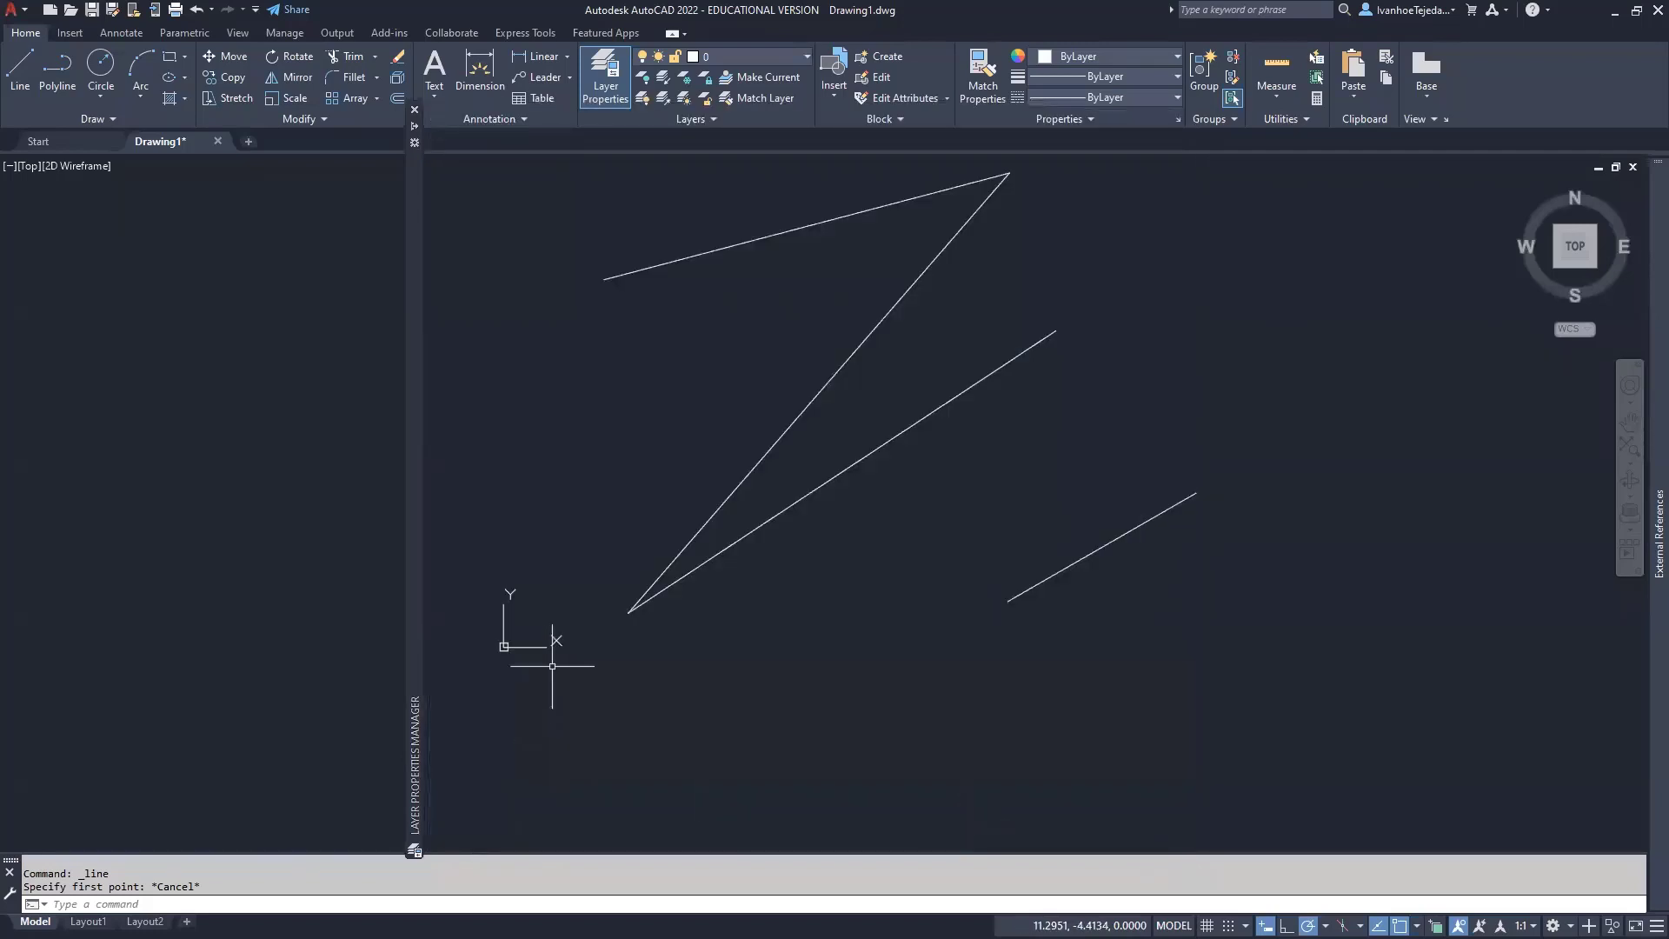
pyautogui.moveTo(414, 506)
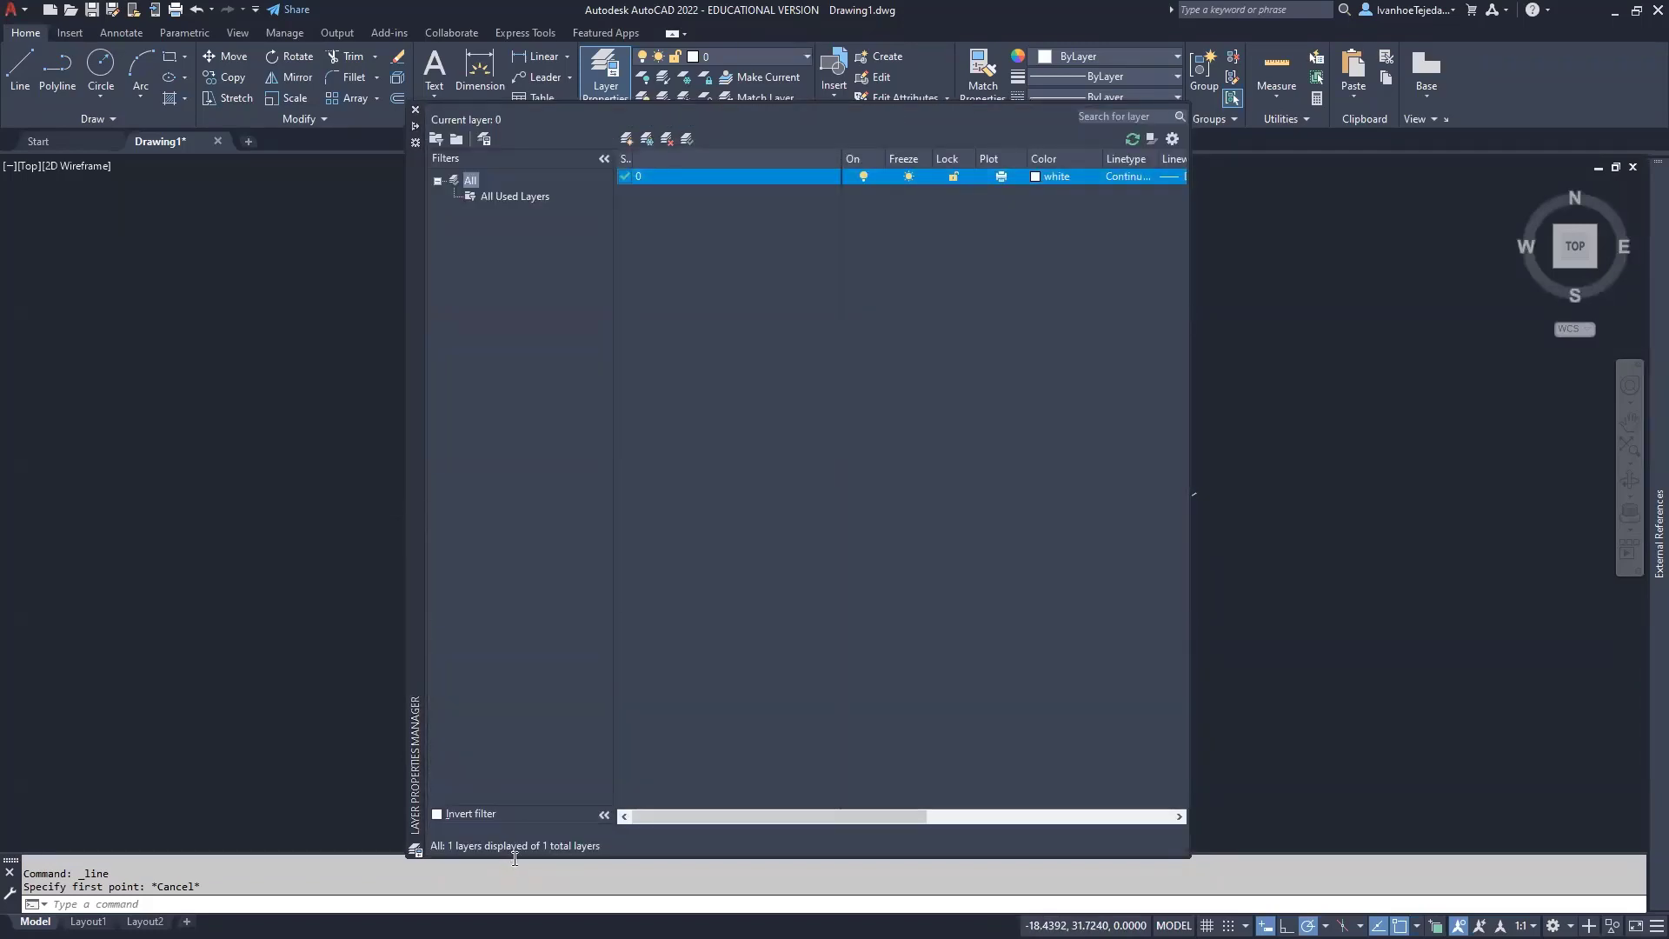
pyautogui.moveTo(513, 869); pyautogui.dragTo(555, 624)
pyautogui.click(565, 720)
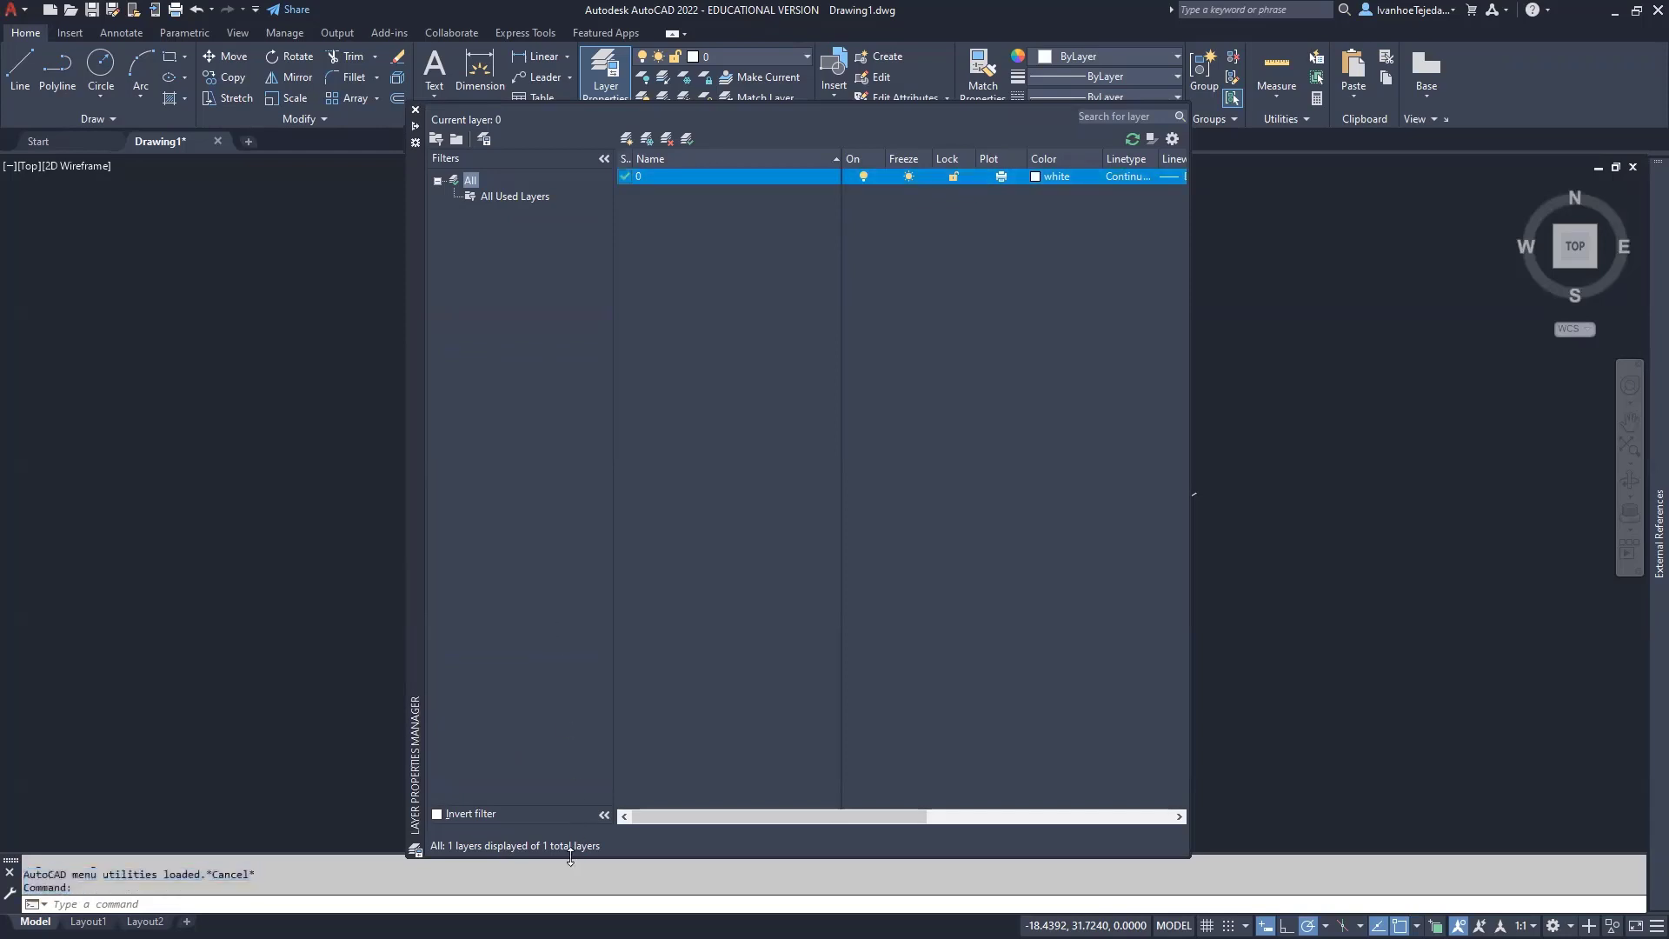
pyautogui.moveTo(570, 859); pyautogui.dragTo(586, 638)
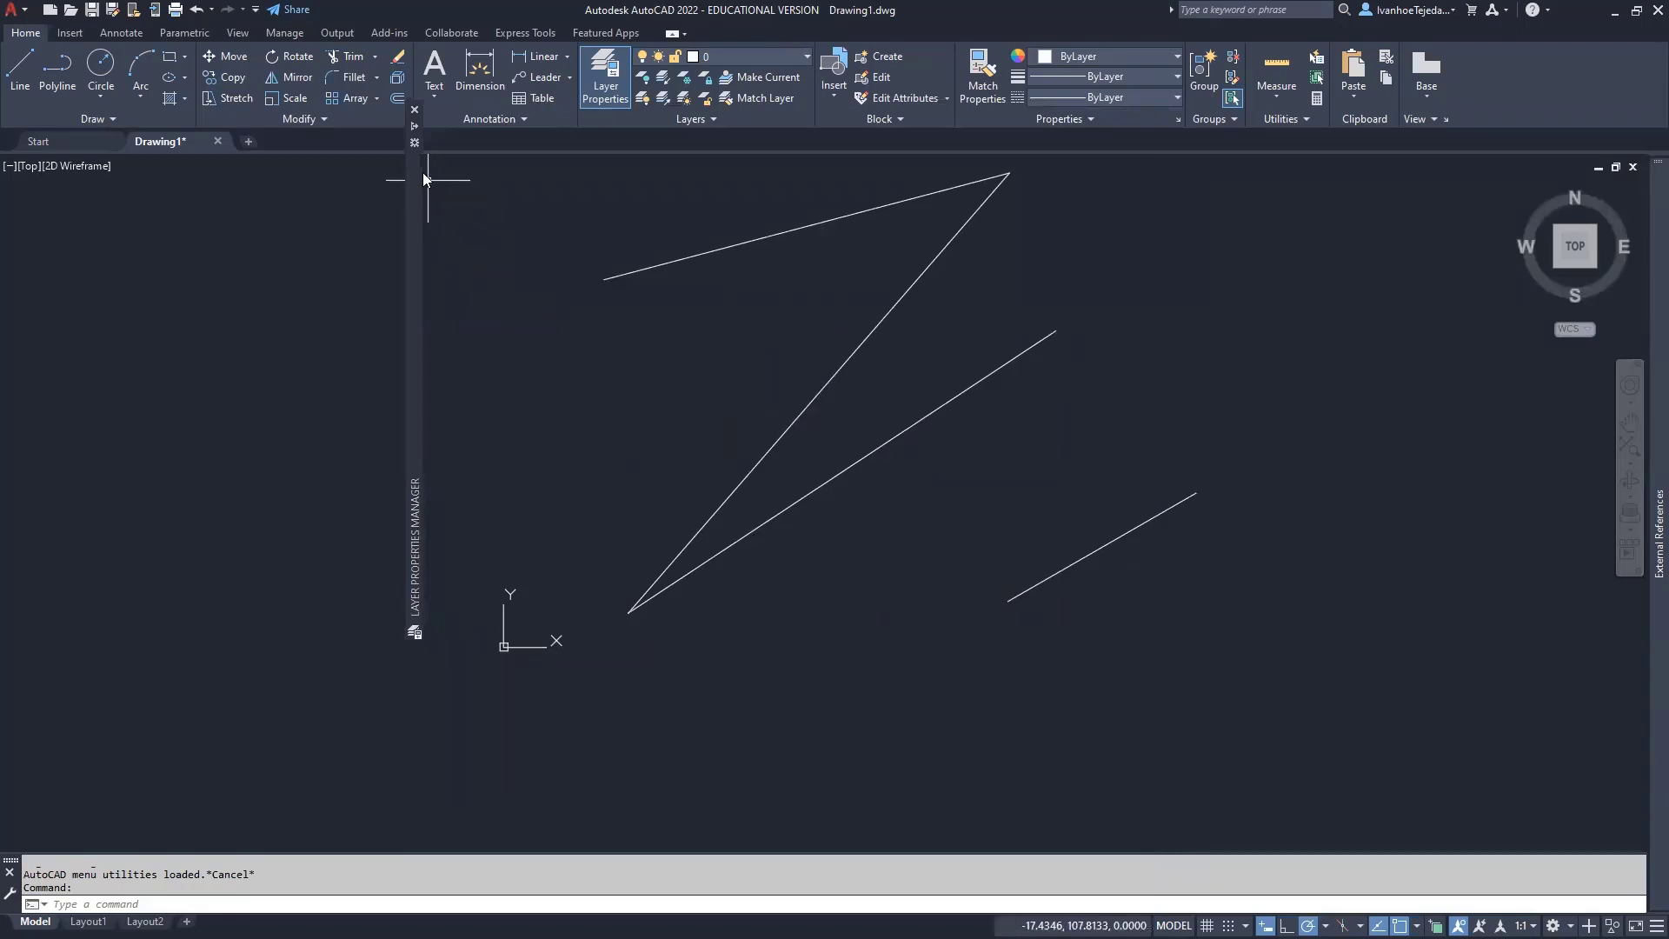
# Anchor the floating Layer Properties Manager to the left.
pyautogui.moveTo(423, 179)
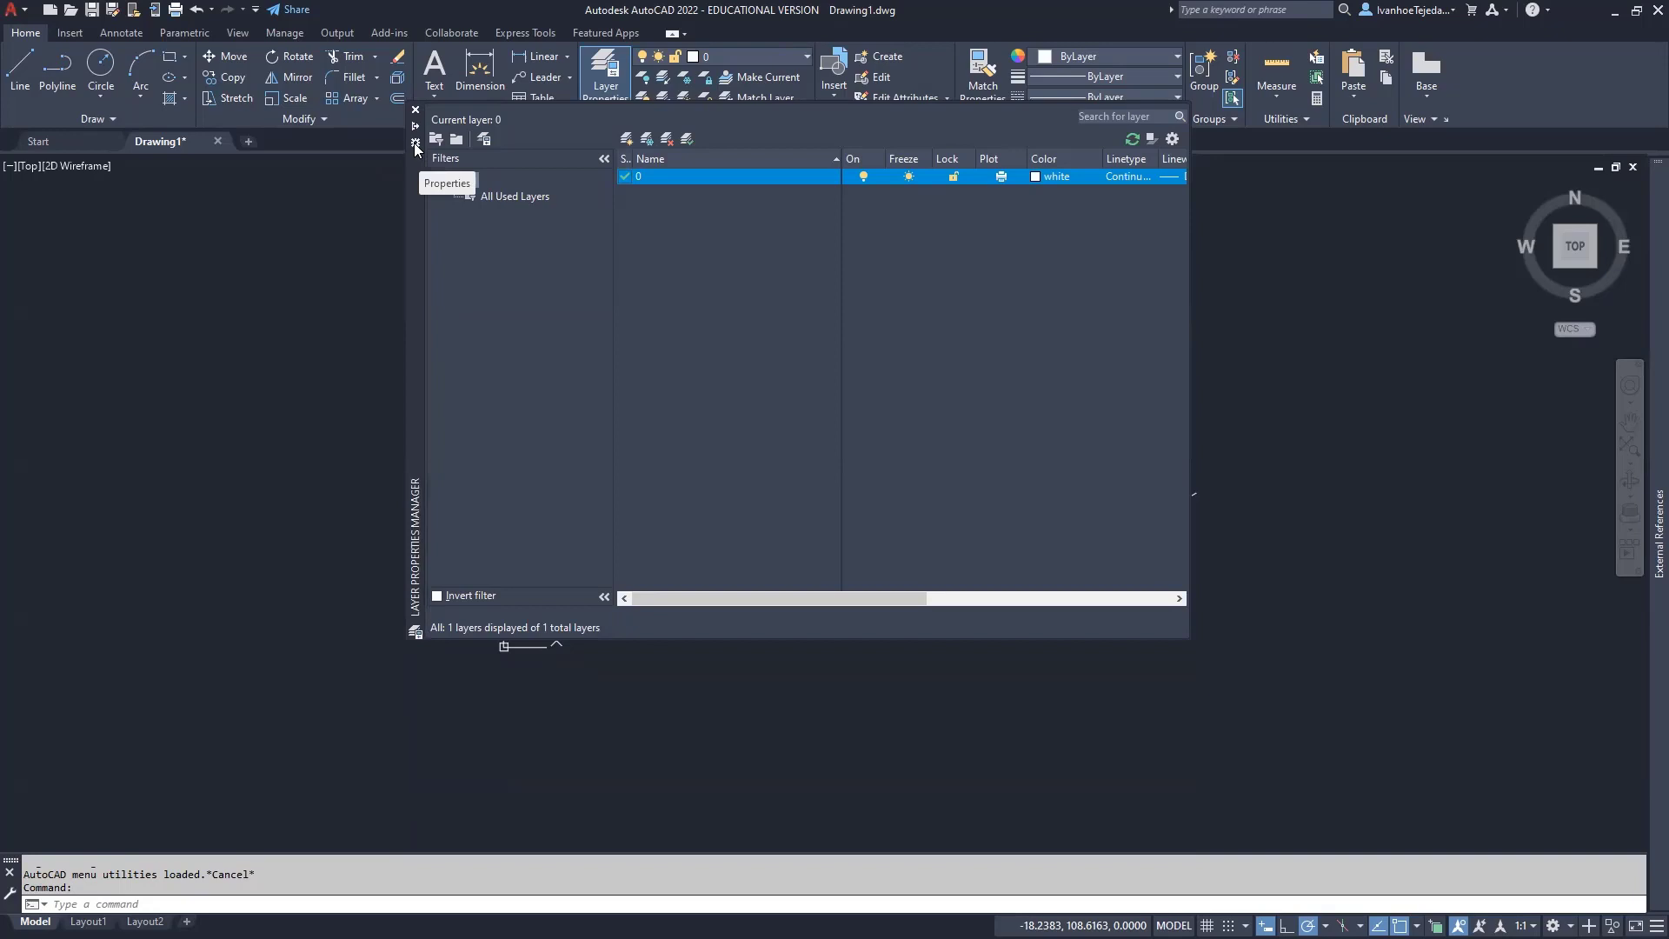
pyautogui.click(415, 143)
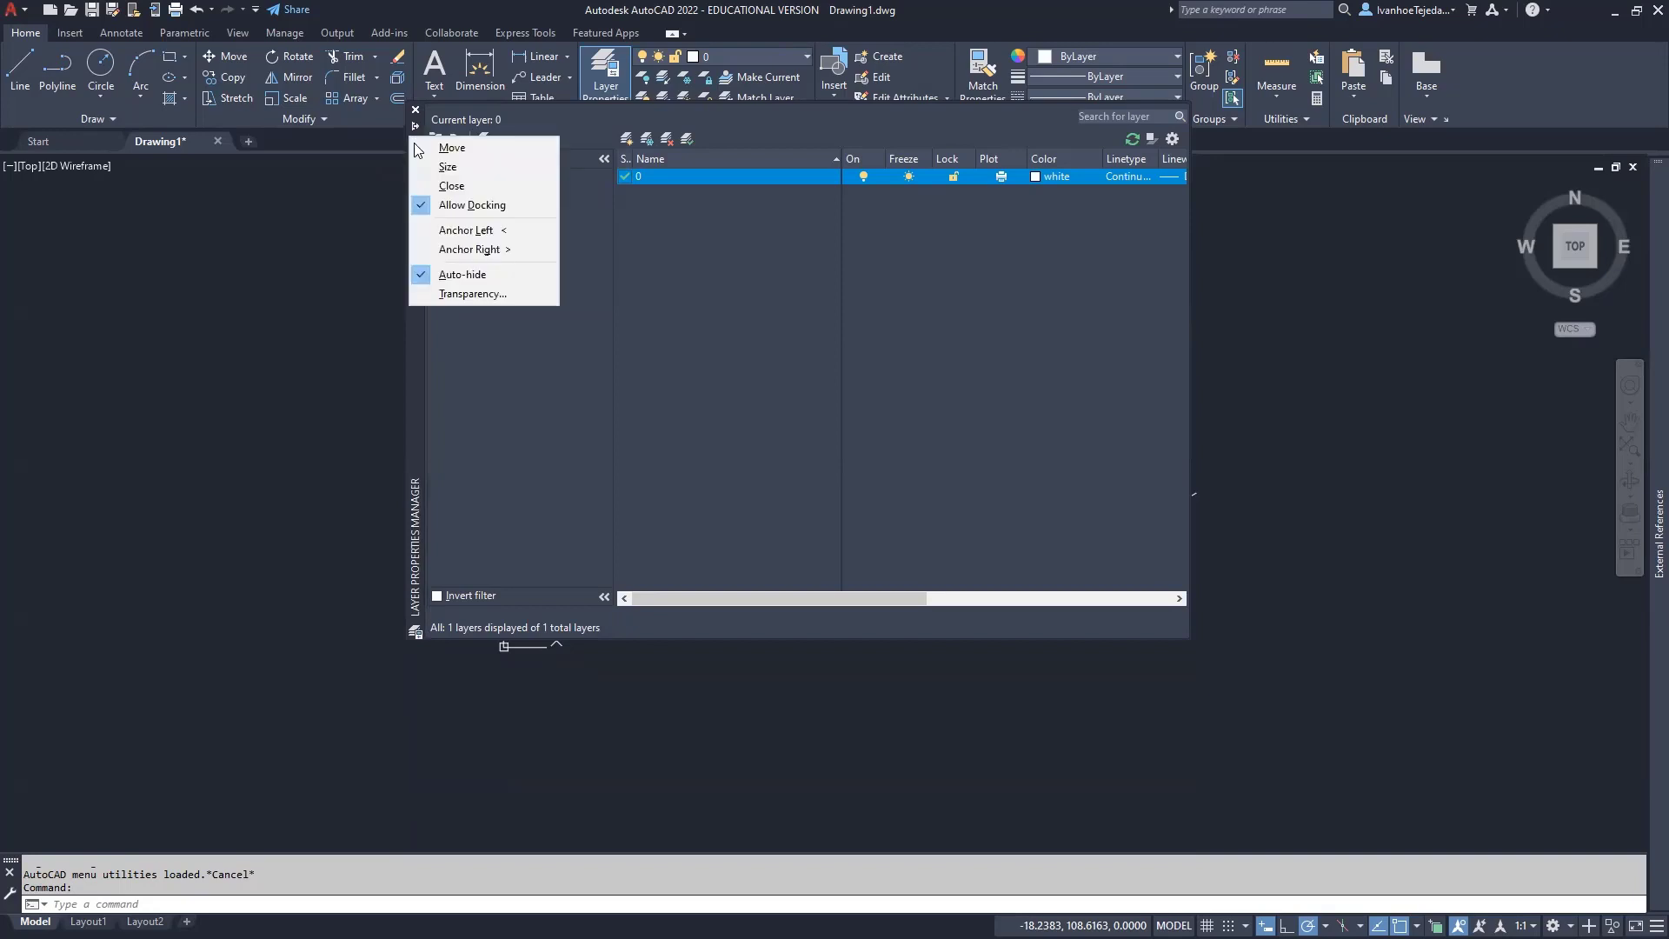
pyautogui.click(438, 231)
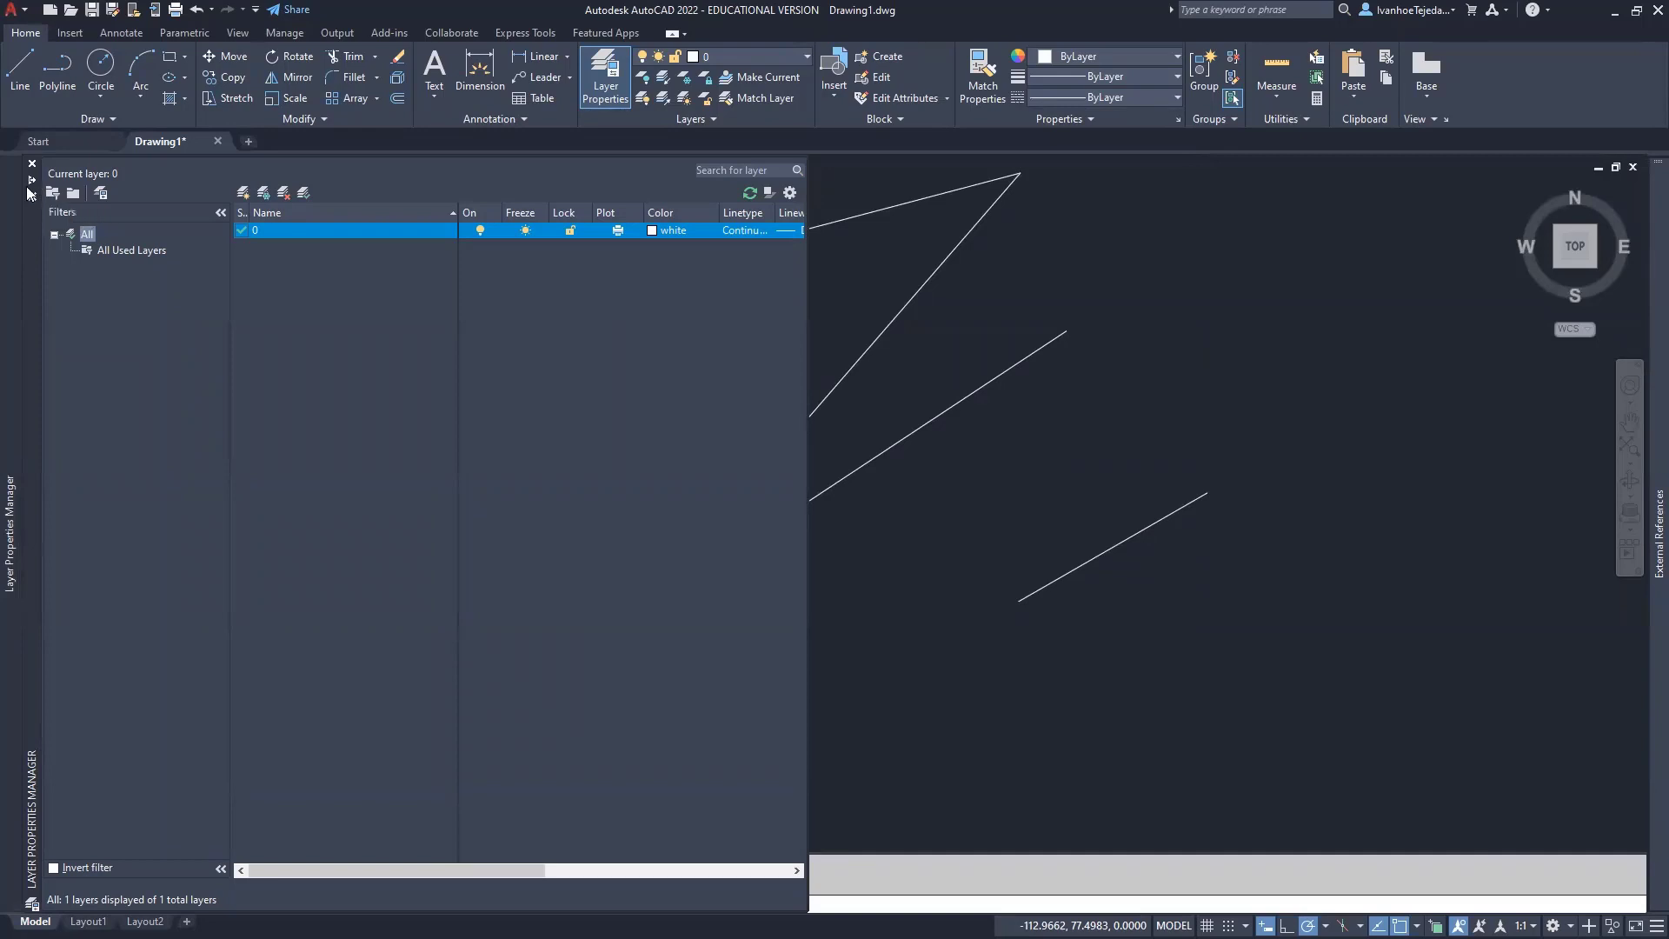
# Pin the Layer Properties Manager open, float it over the drawing, and re-anchor it to the left with auto-hide on.
pyautogui.click(32, 186)
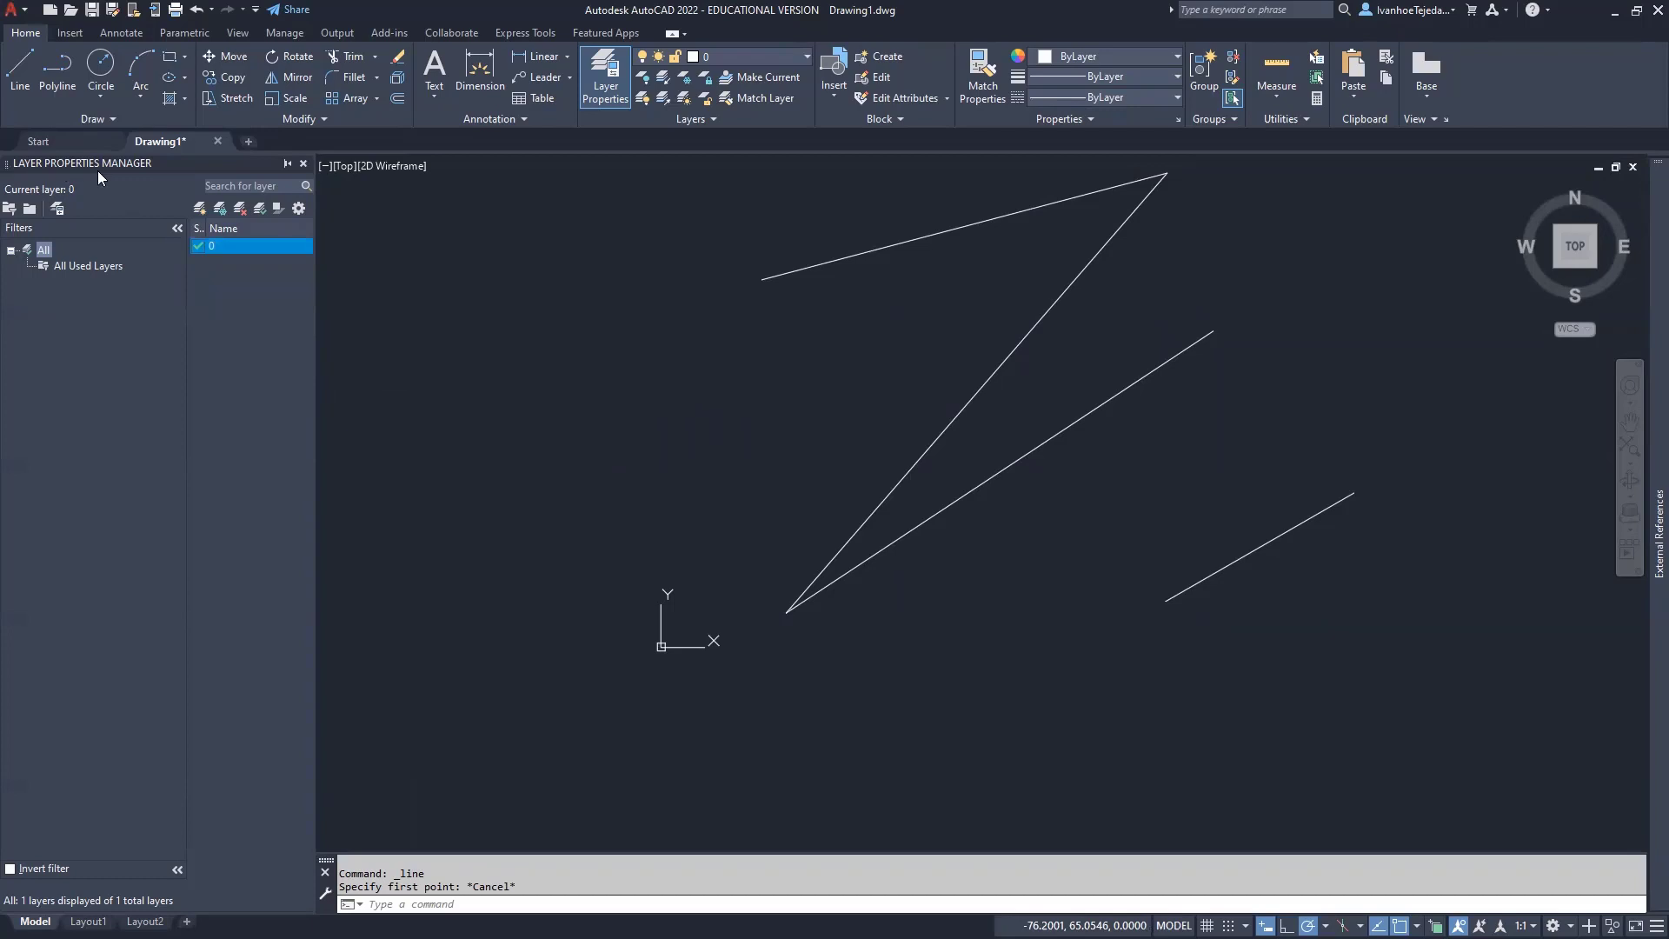
pyautogui.moveTo(486, 233); pyautogui.dragTo(485, 233)
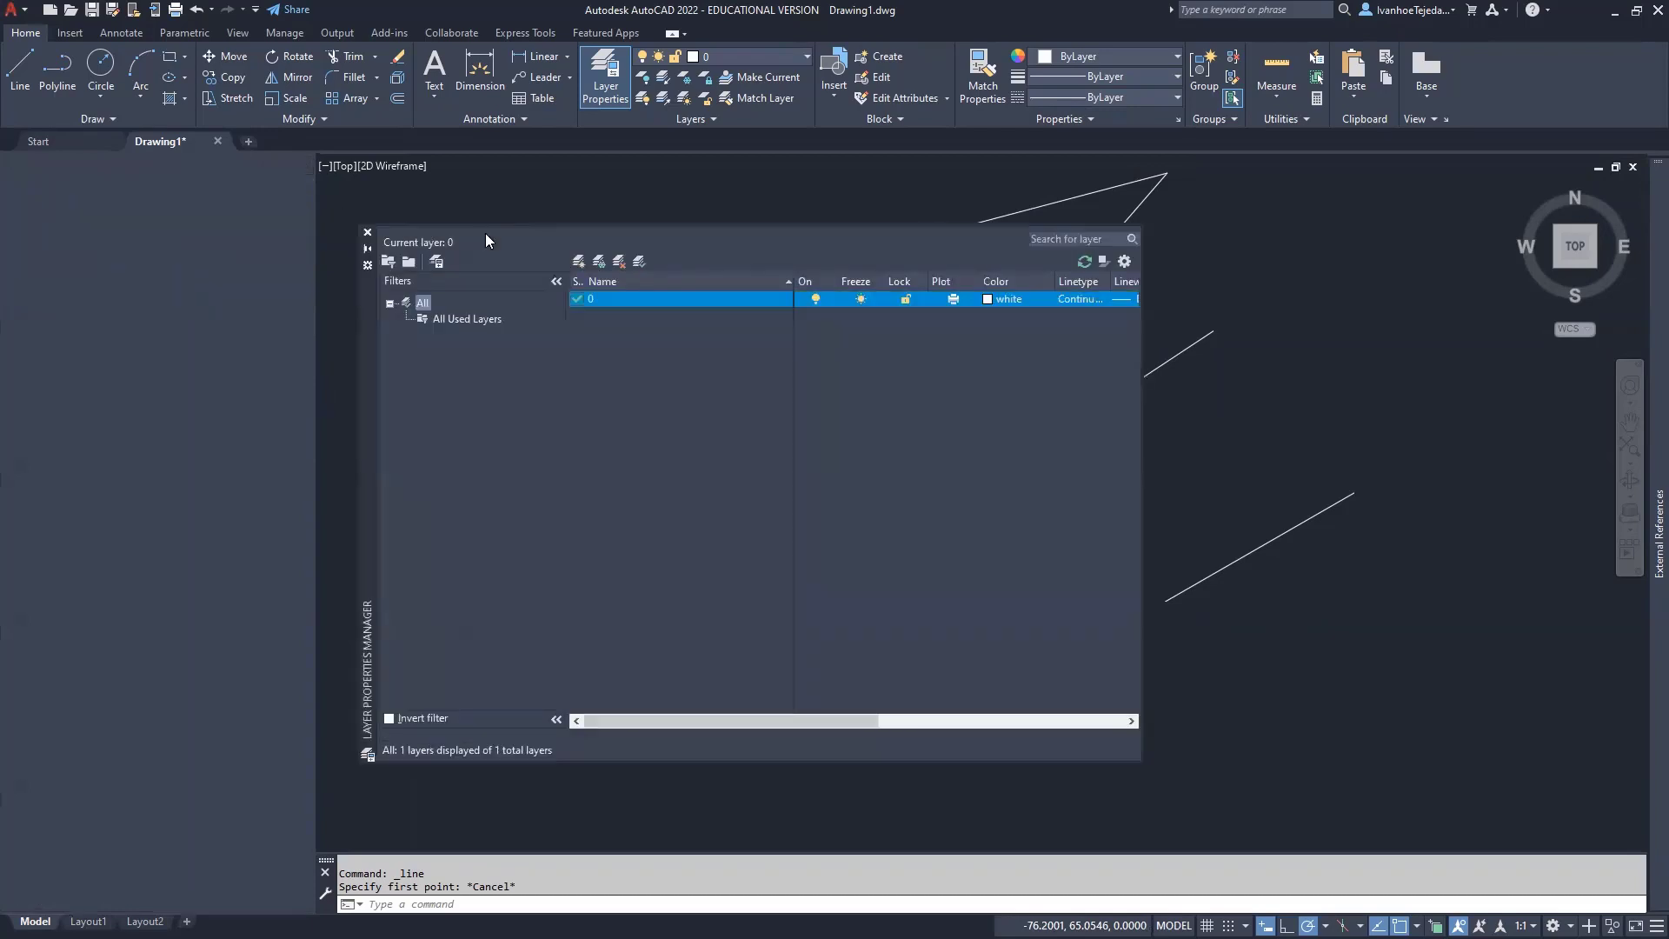
pyautogui.click(367, 254)
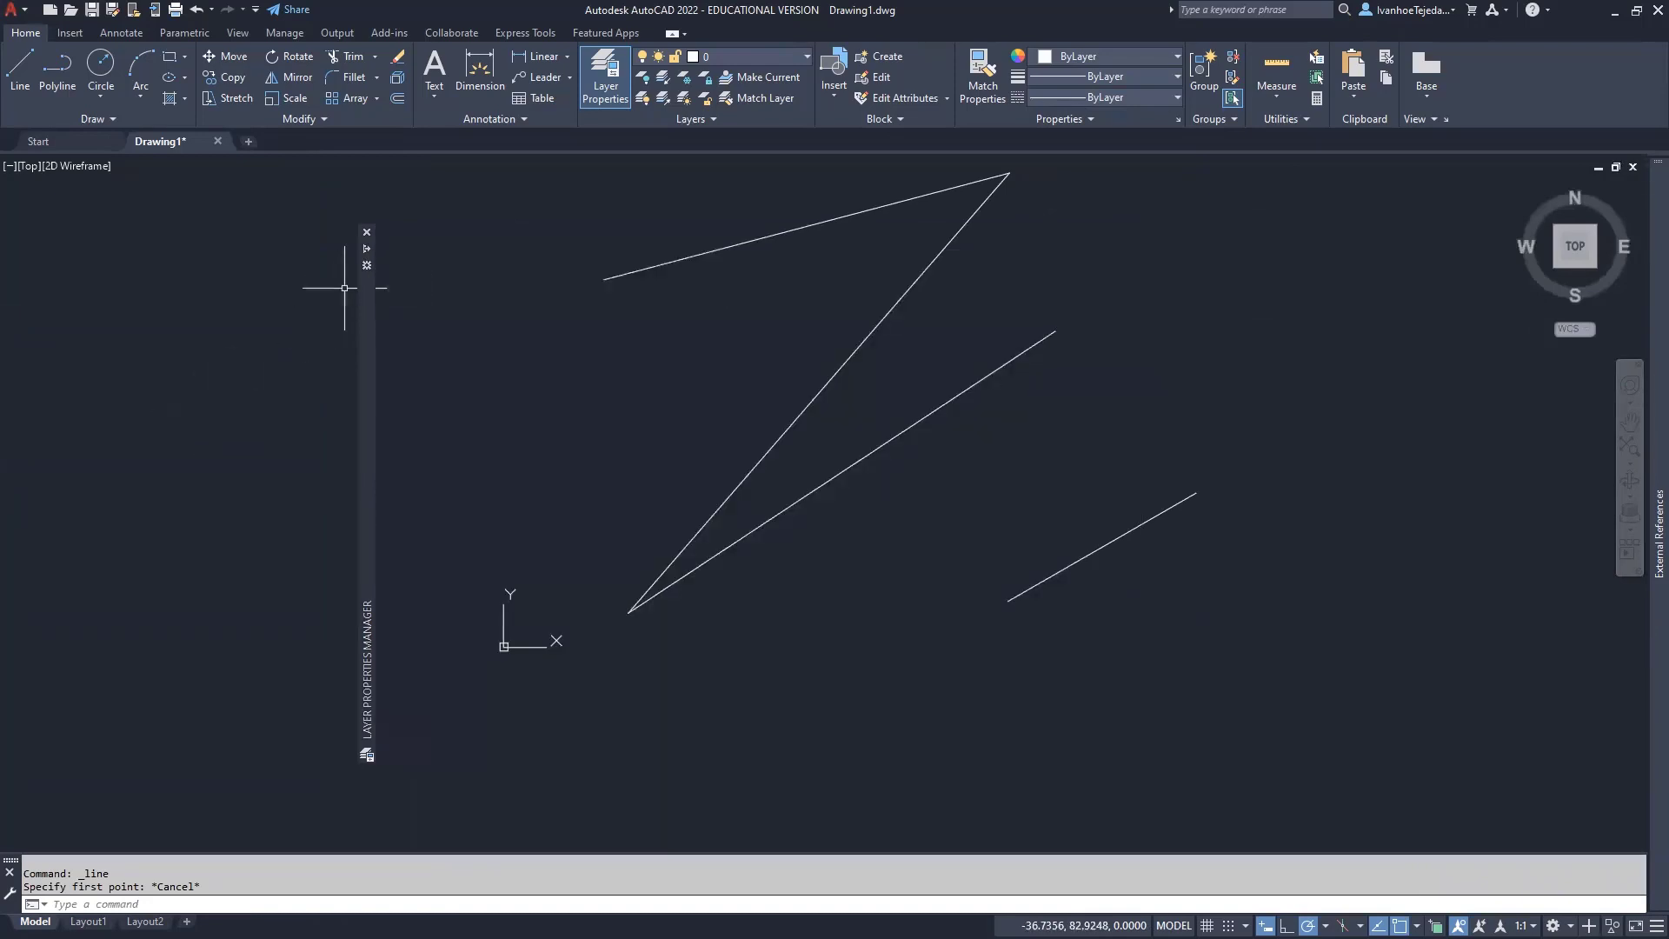
pyautogui.click(367, 267)
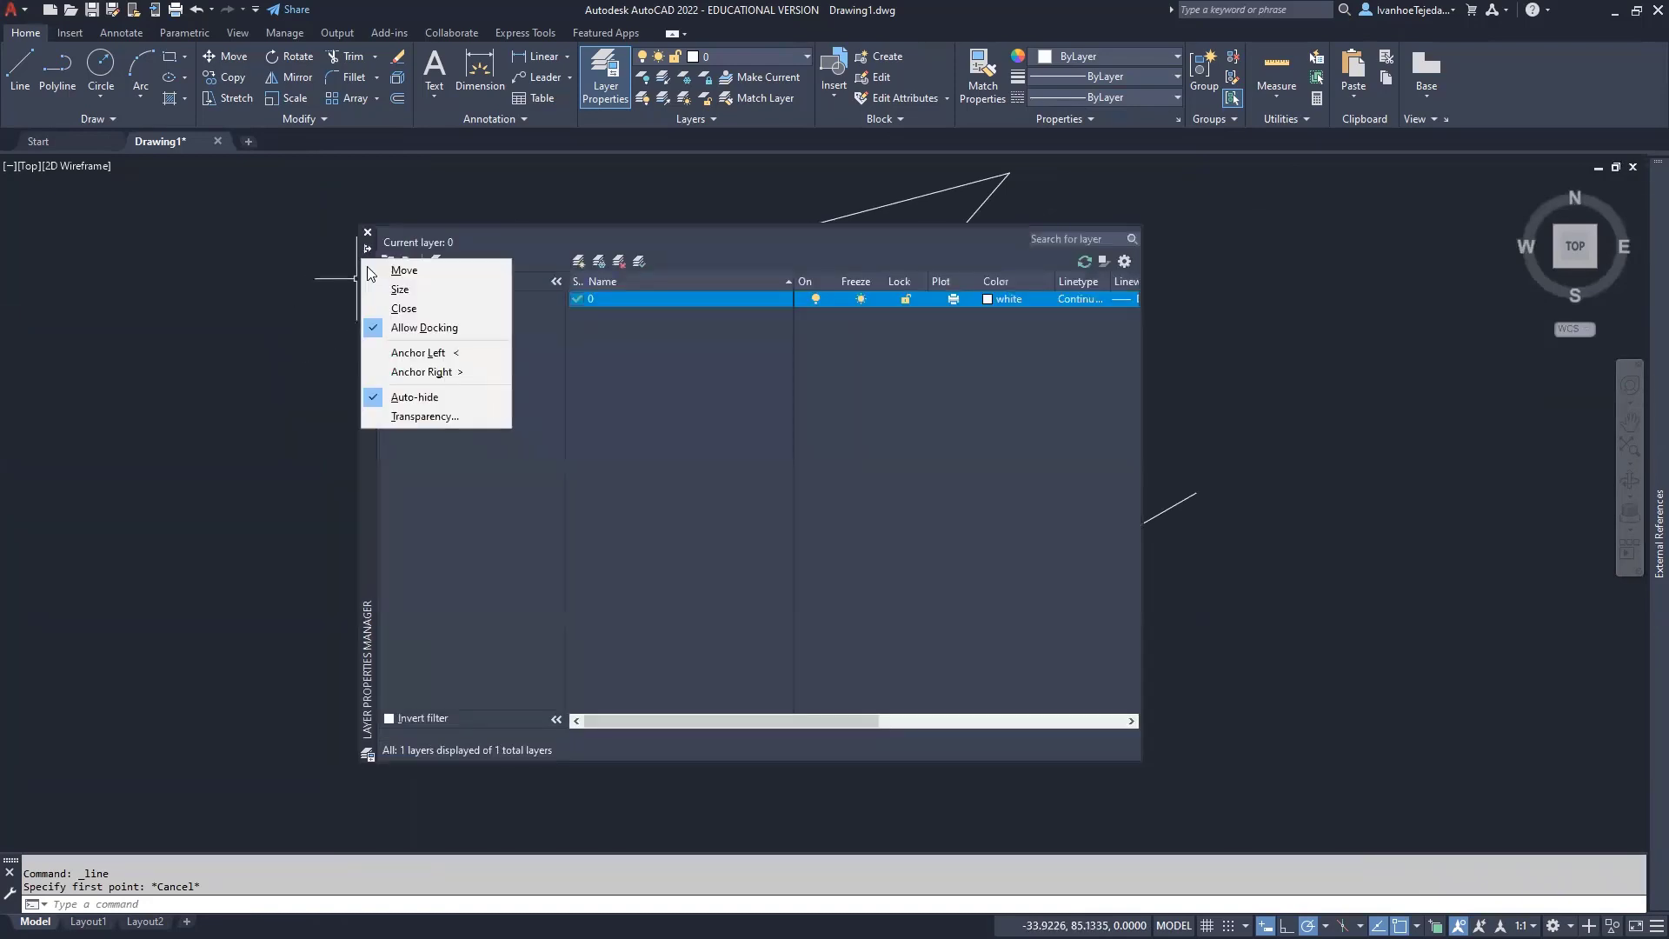
pyautogui.click(403, 354)
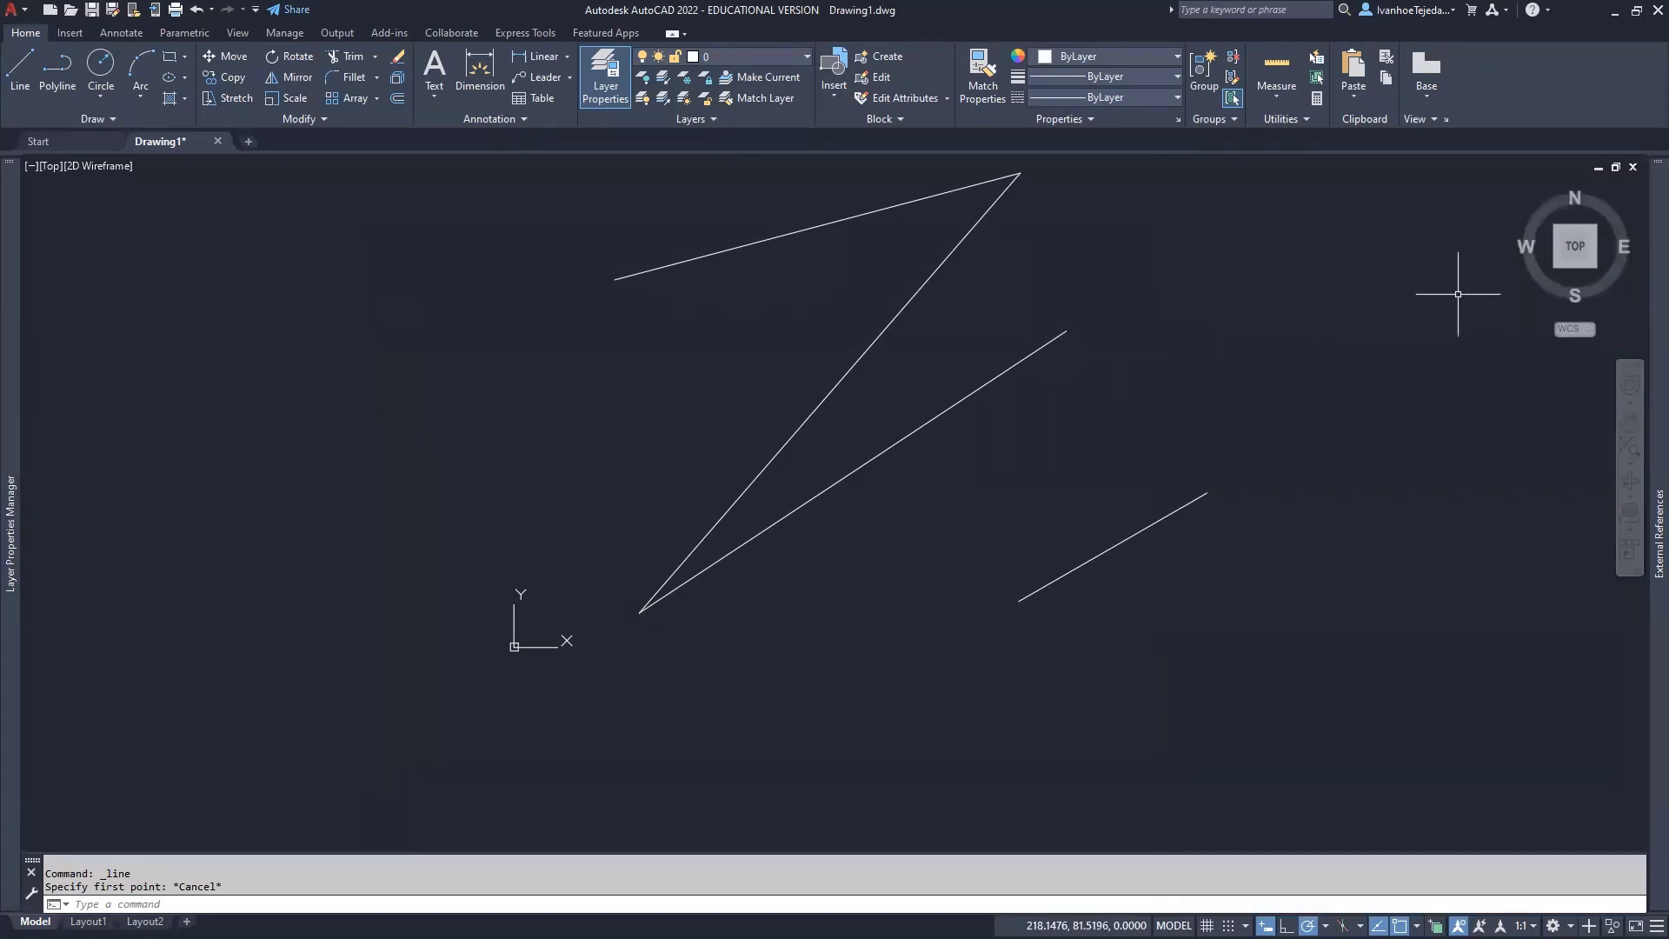
# Zoom out and pan the drawing slightly with the full navigation wheel, and close the wheel.
pyautogui.click(1630, 387)
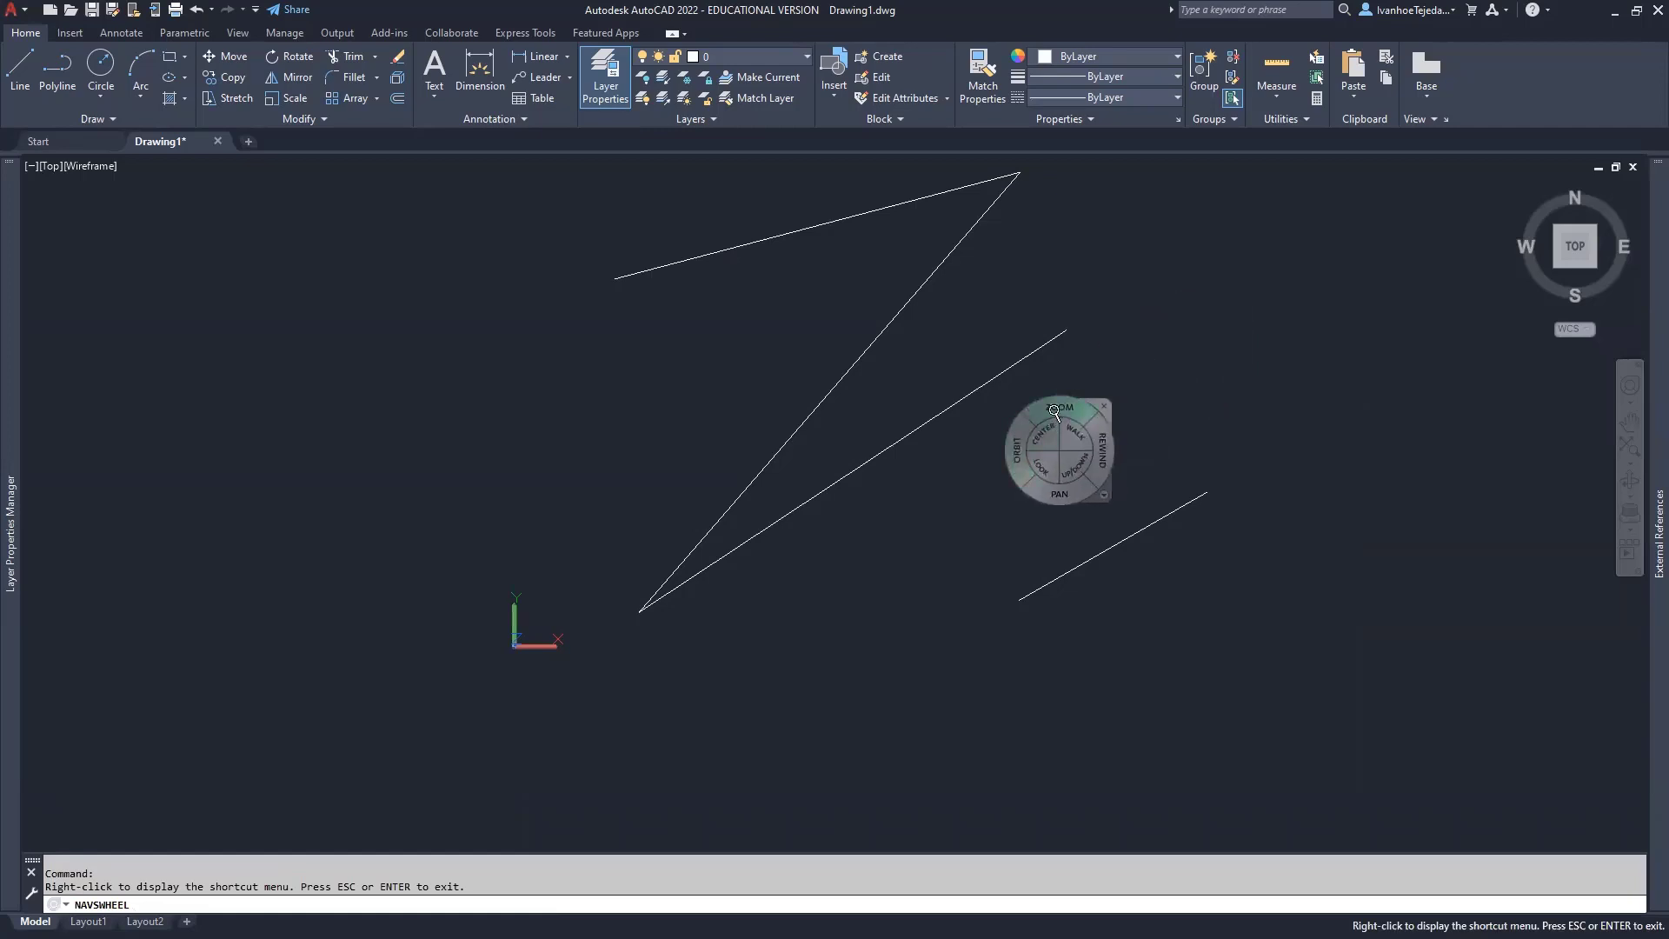
pyautogui.moveTo(1055, 415); pyautogui.dragTo(1054, 427)
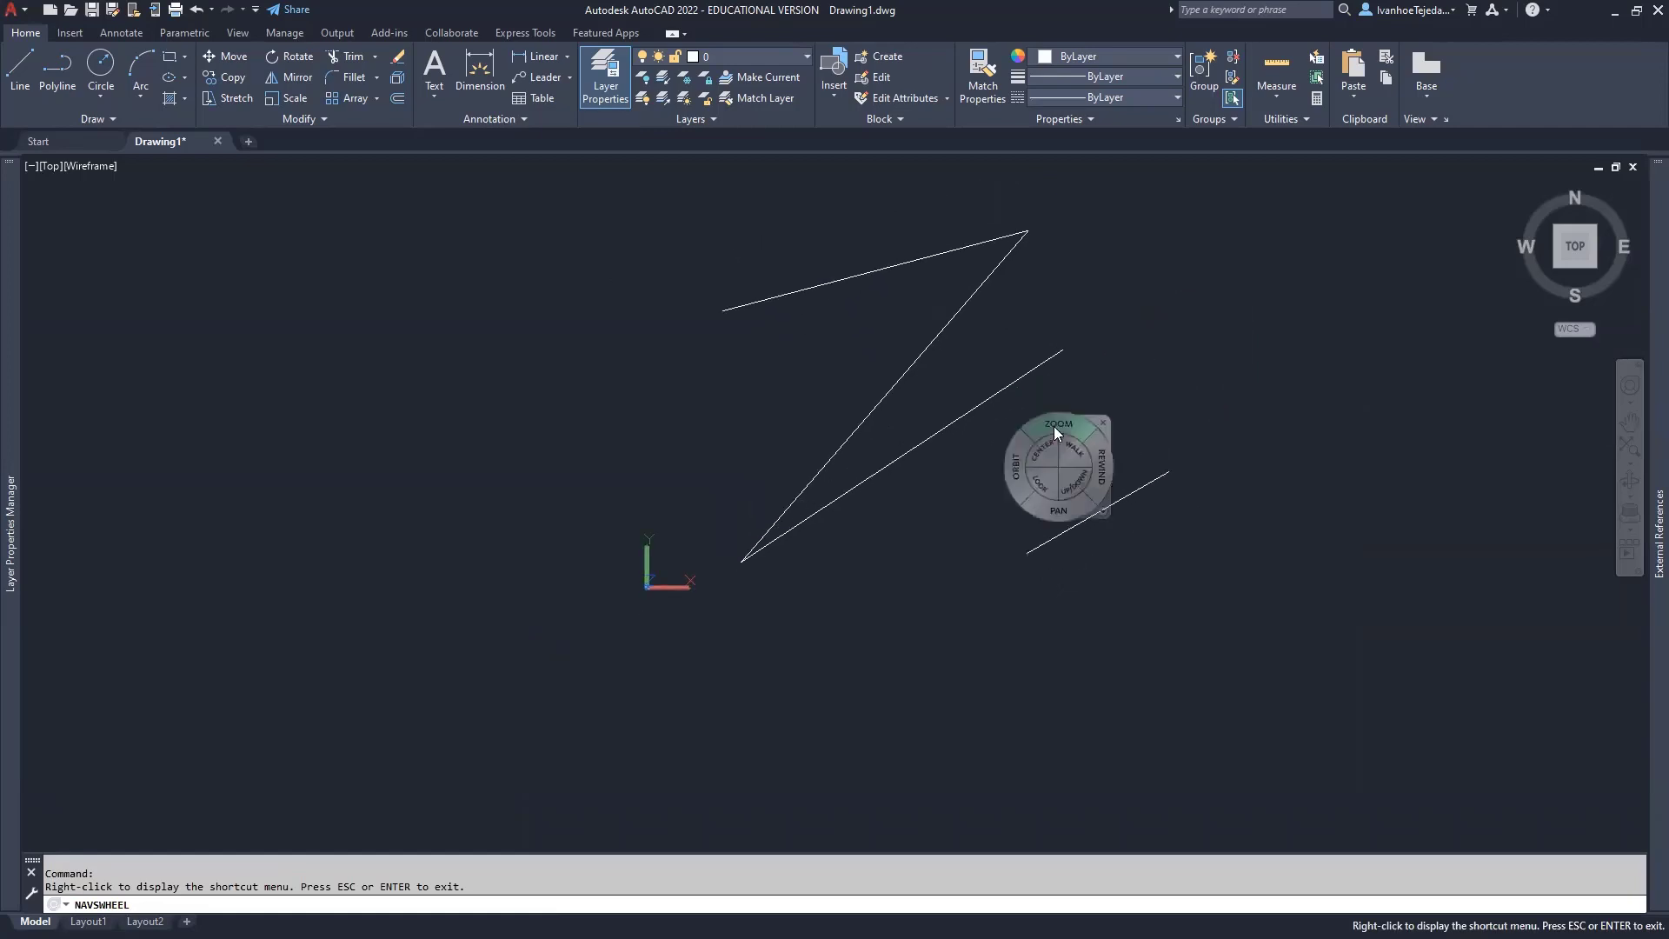
pyautogui.moveTo(1046, 506)
pyautogui.mouseDown()
pyautogui.moveTo(1066, 459)
pyautogui.moveTo(1030, 513)
pyautogui.mouseUp()
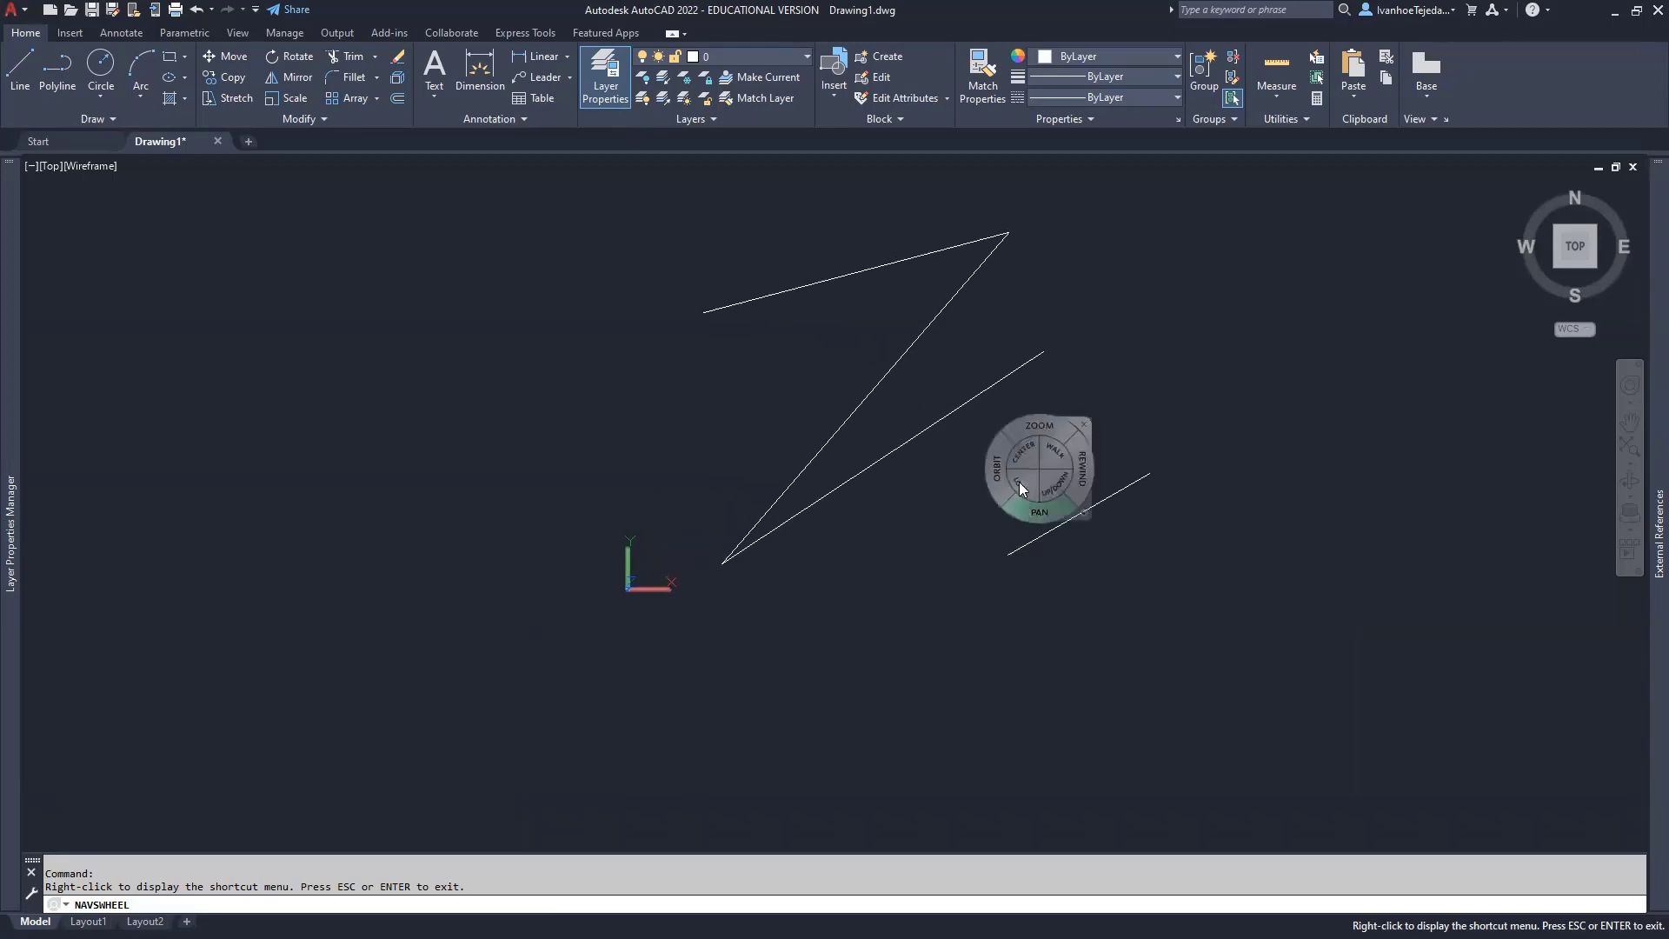
pyautogui.click(1083, 425)
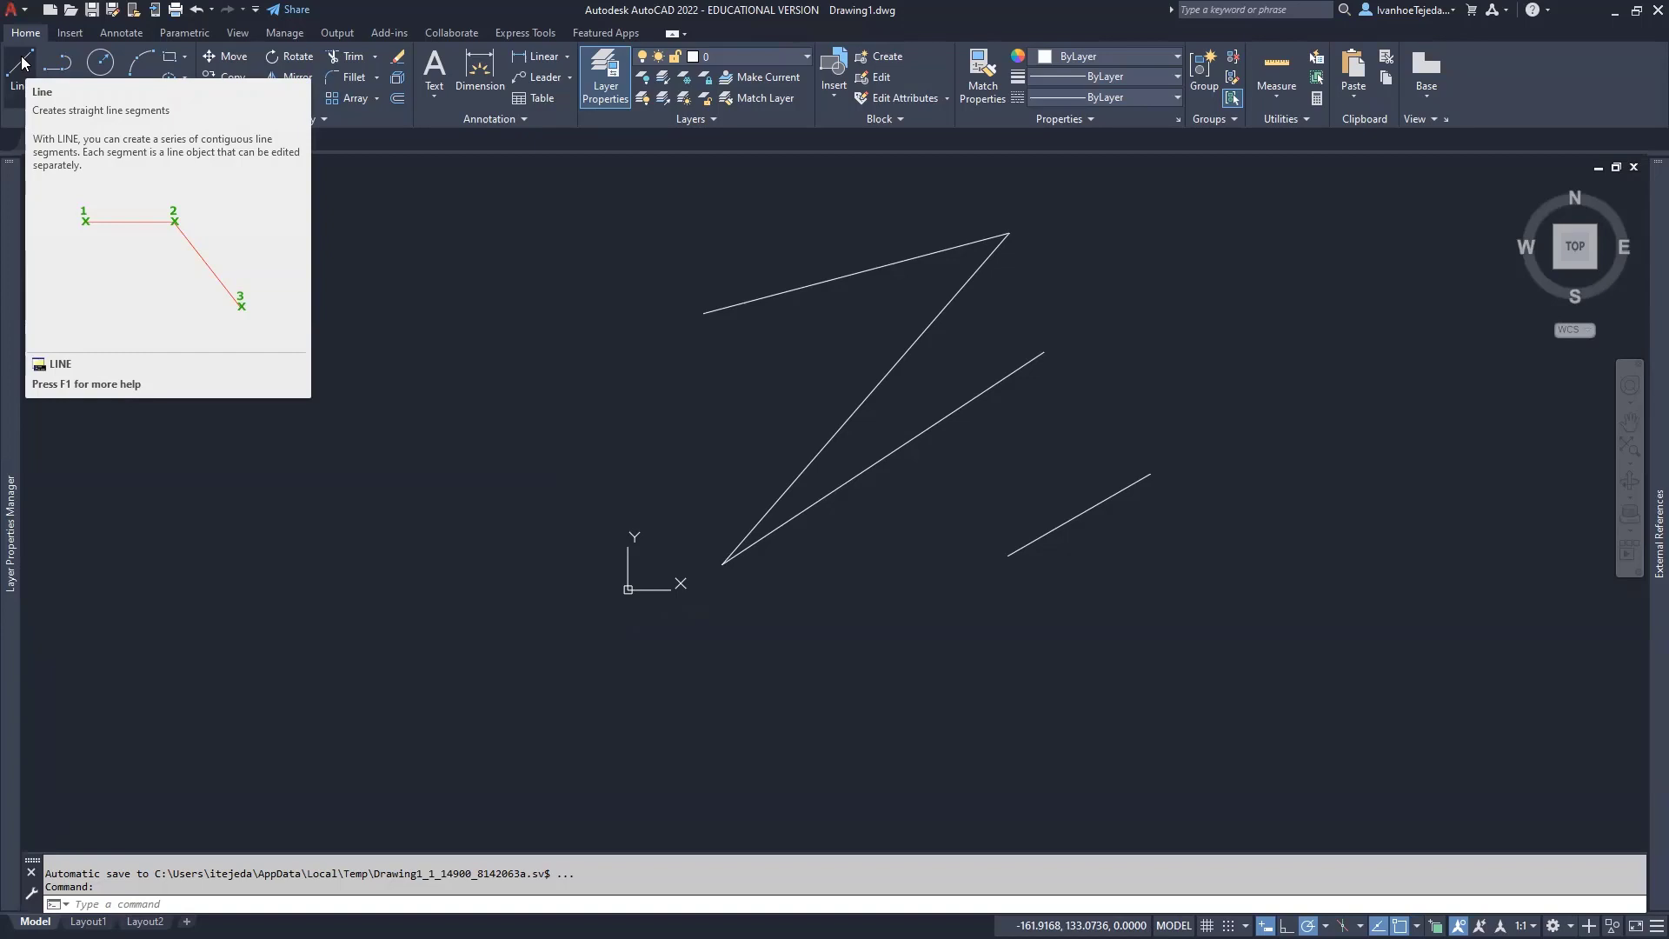
# Open the help for the Line command and search the help for "circle".
pyautogui.press('F1')
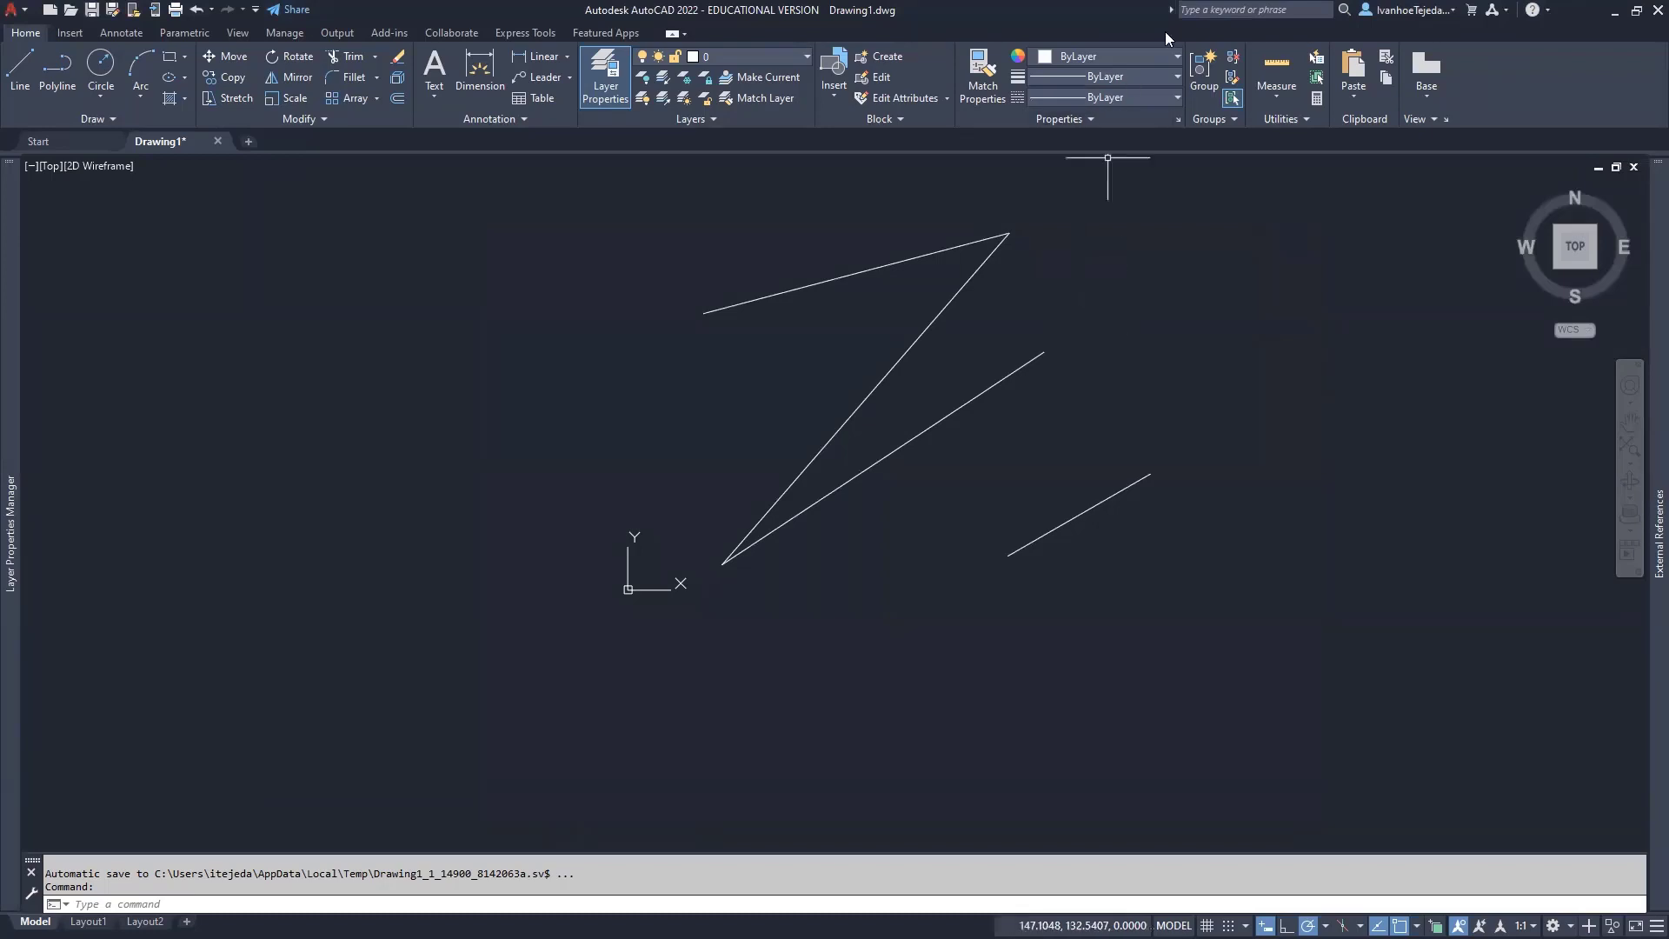
pyautogui.click(1250, 17)
pyautogui.write('circle')
pyautogui.press('Return')
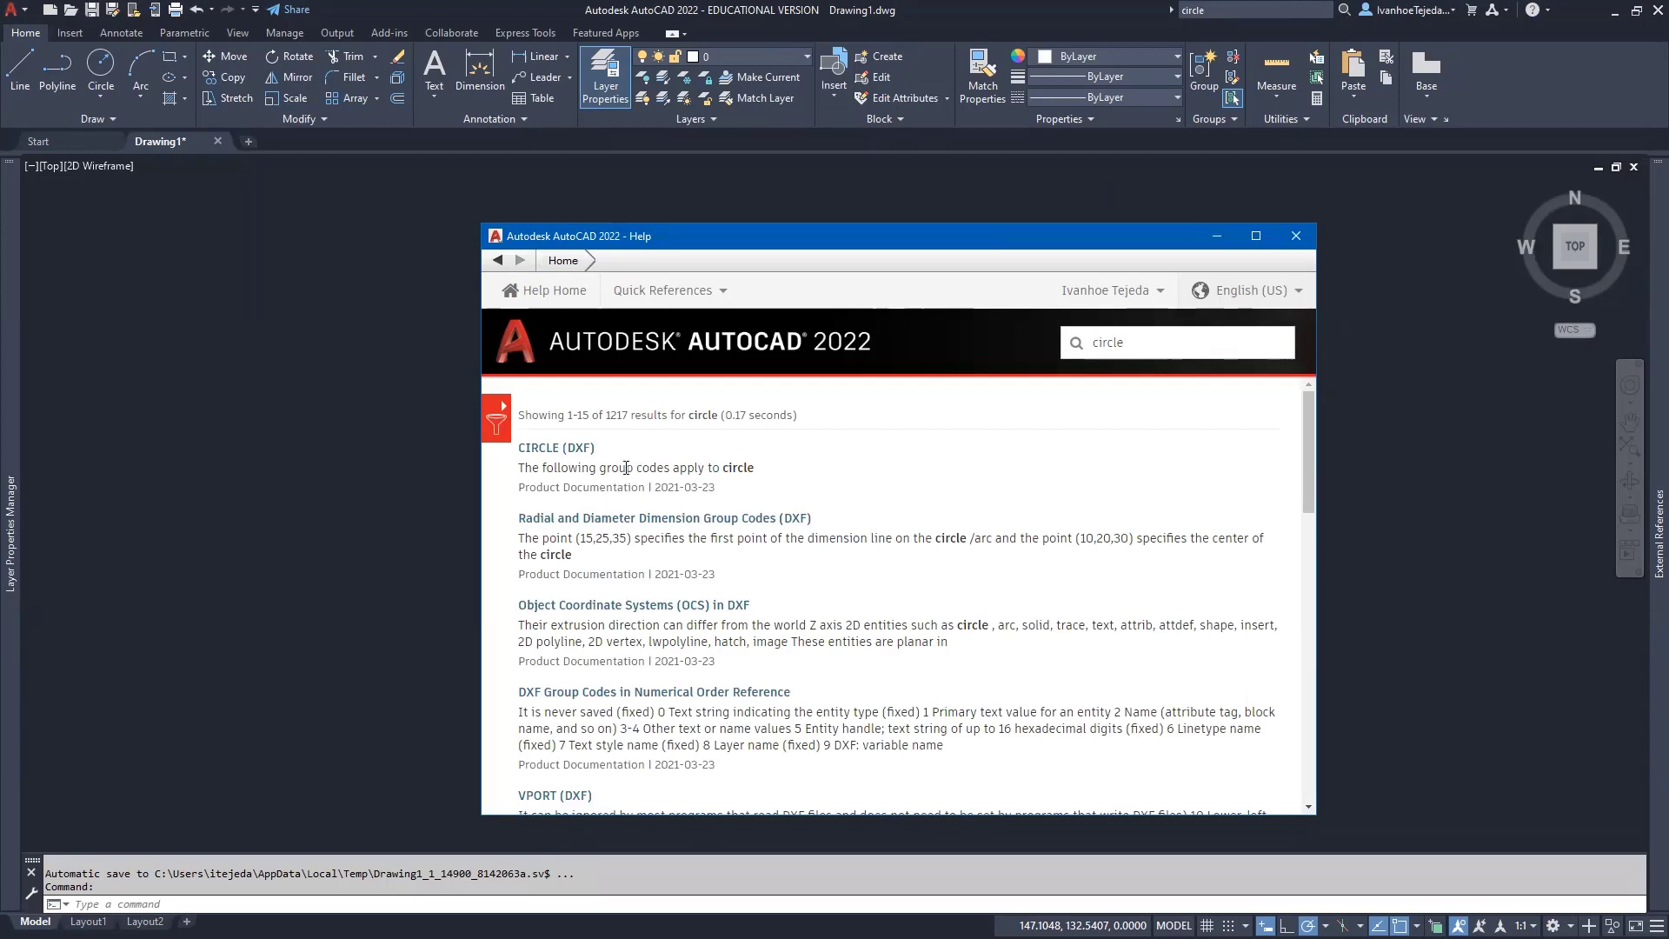
# Open the CIRCLE (Command) help article, use Find to locate its tool in the interface, and close Help.
pyautogui.scroll(-5, 629, 487)
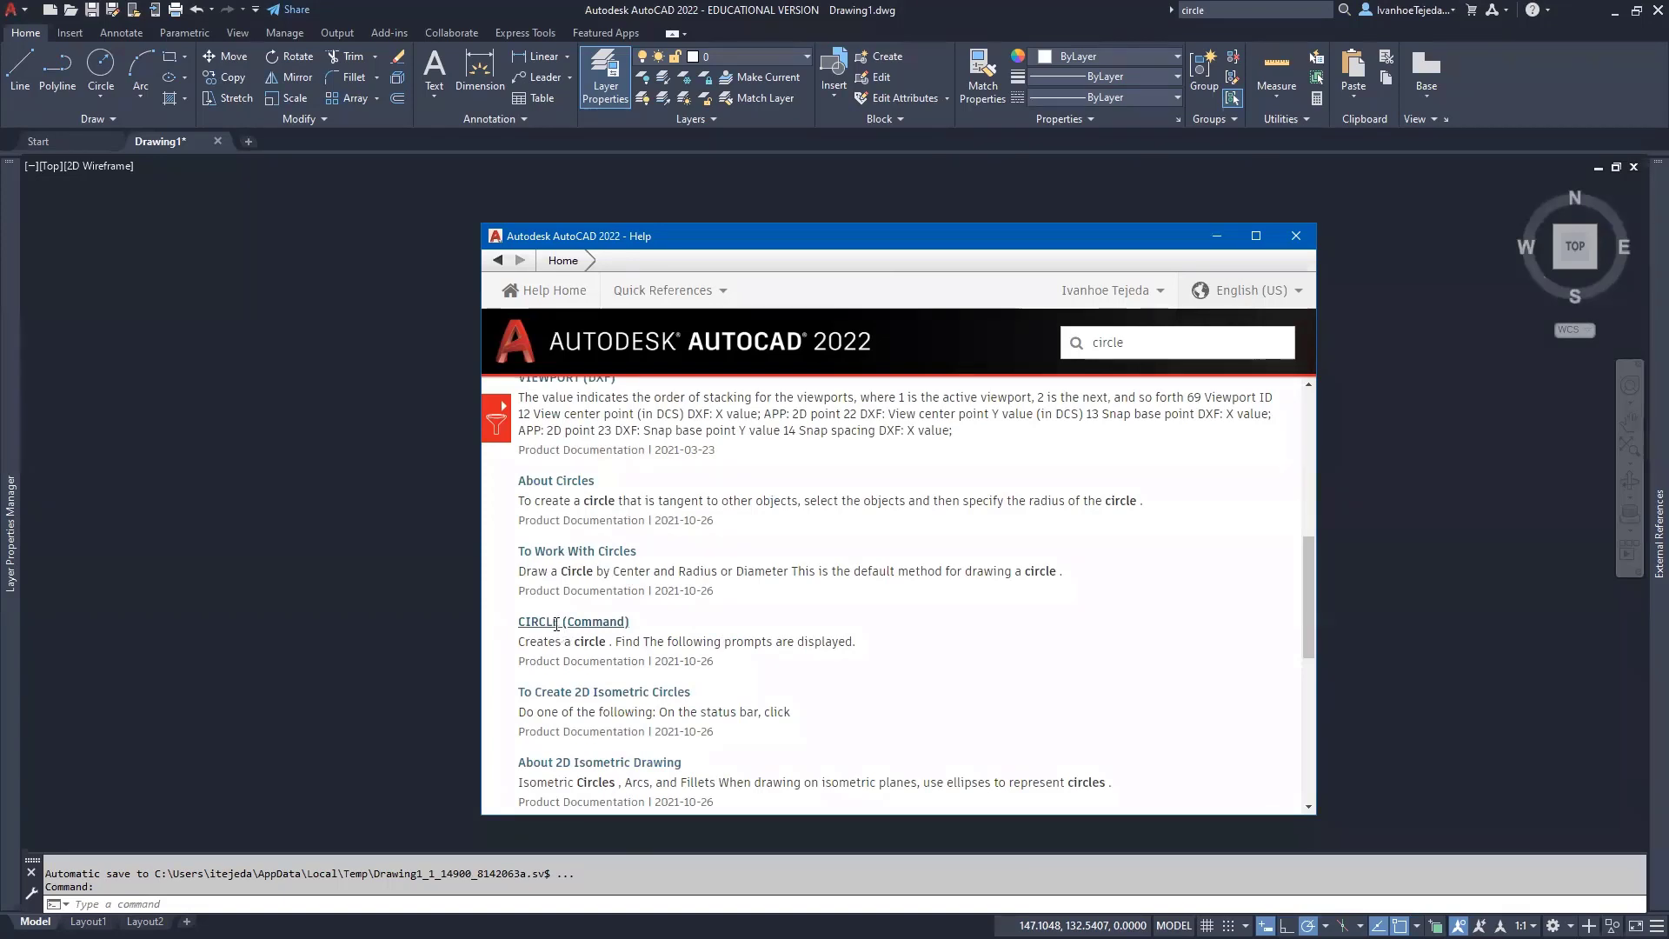
pyautogui.click(580, 623)
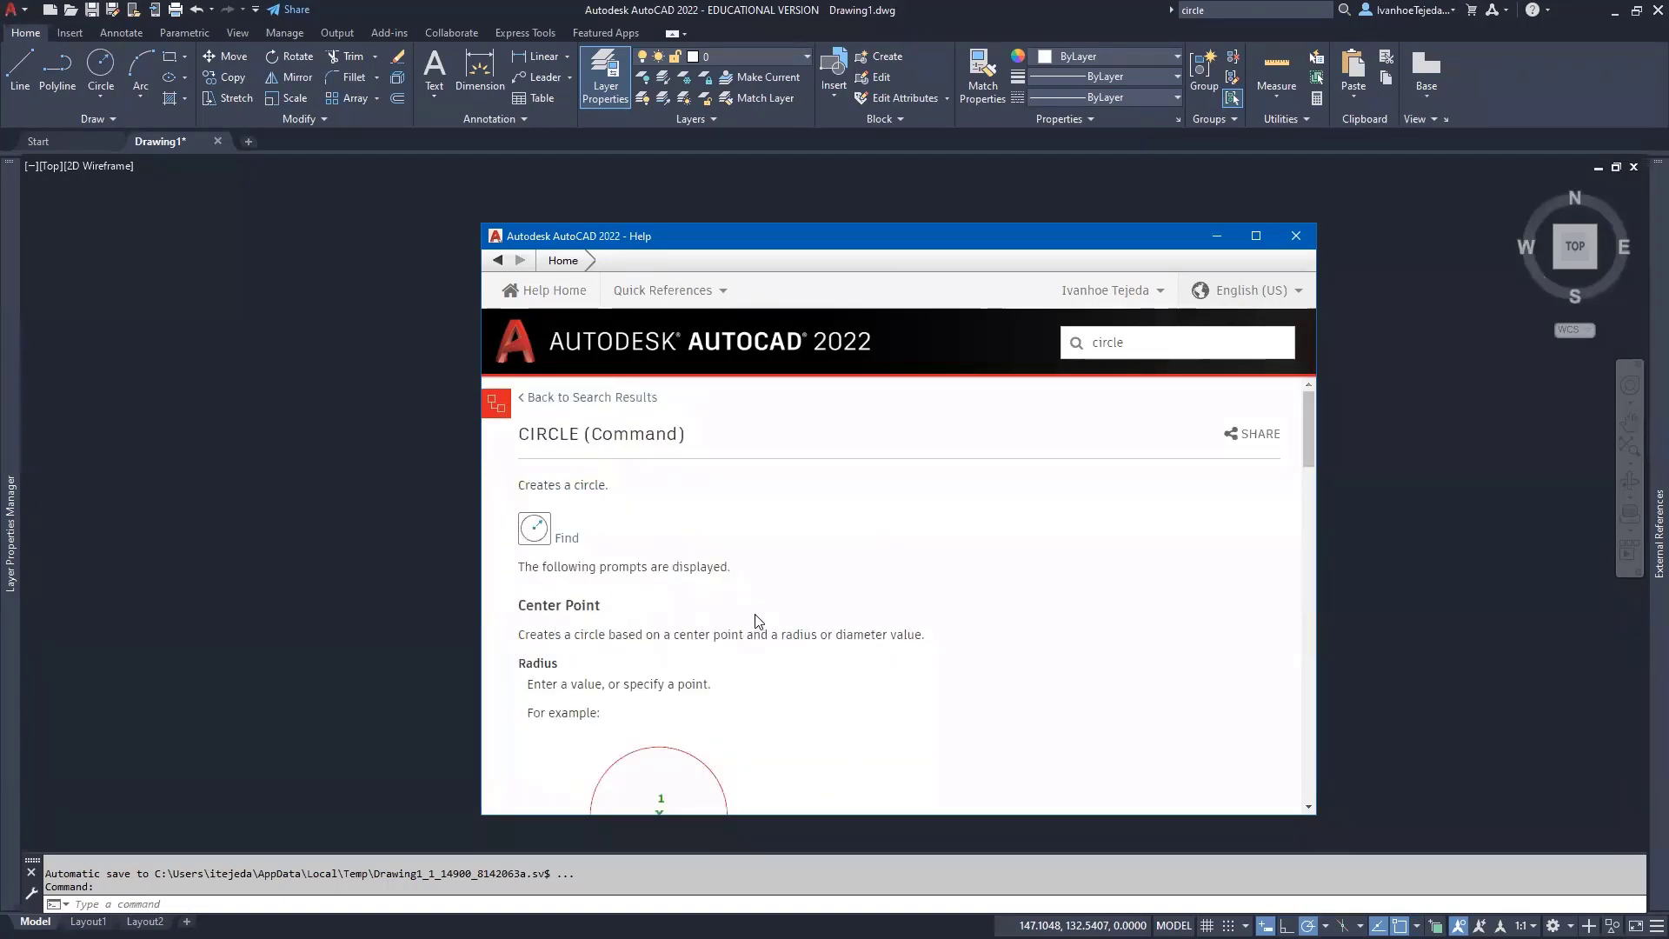
pyautogui.click(567, 539)
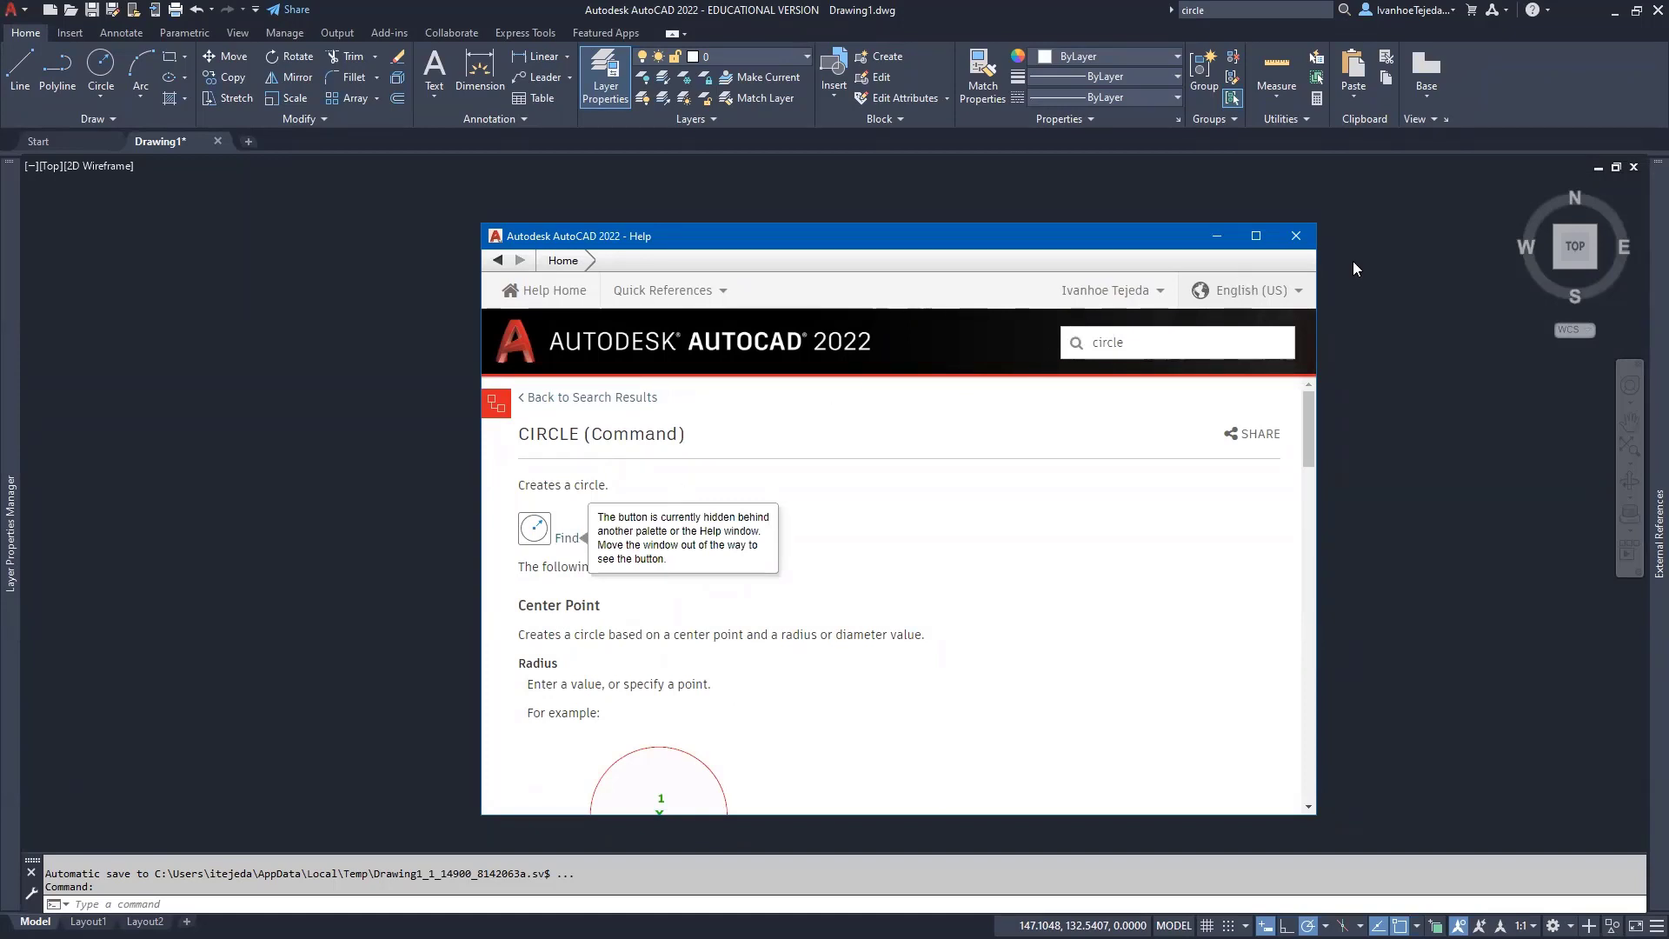
pyautogui.click(1296, 237)
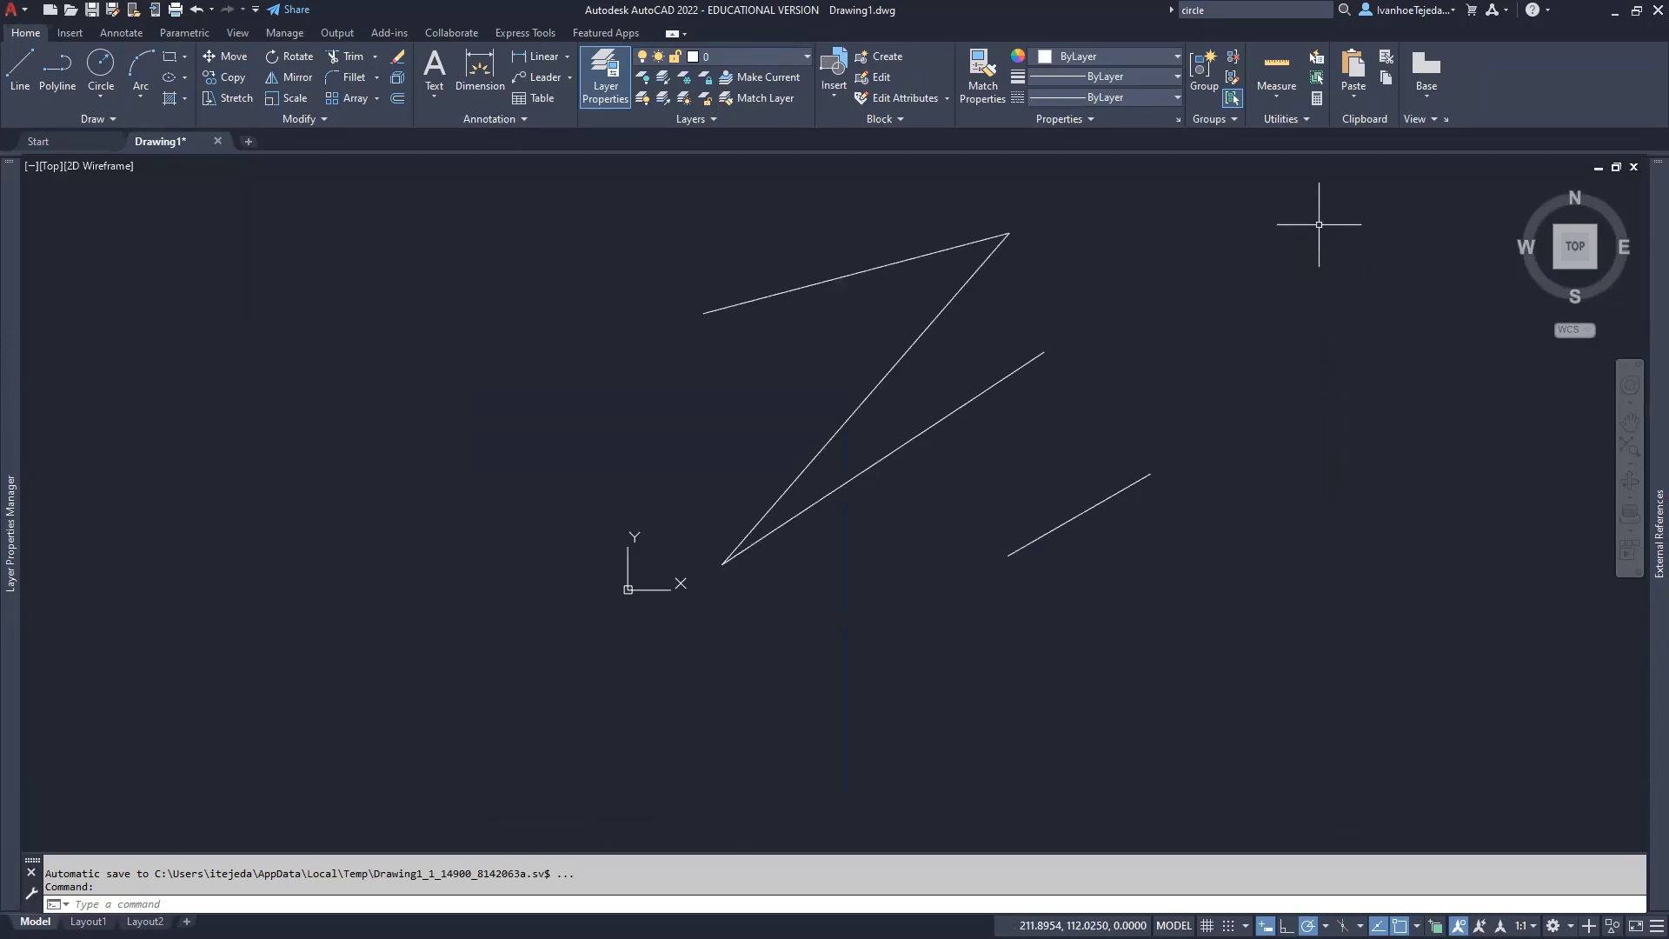